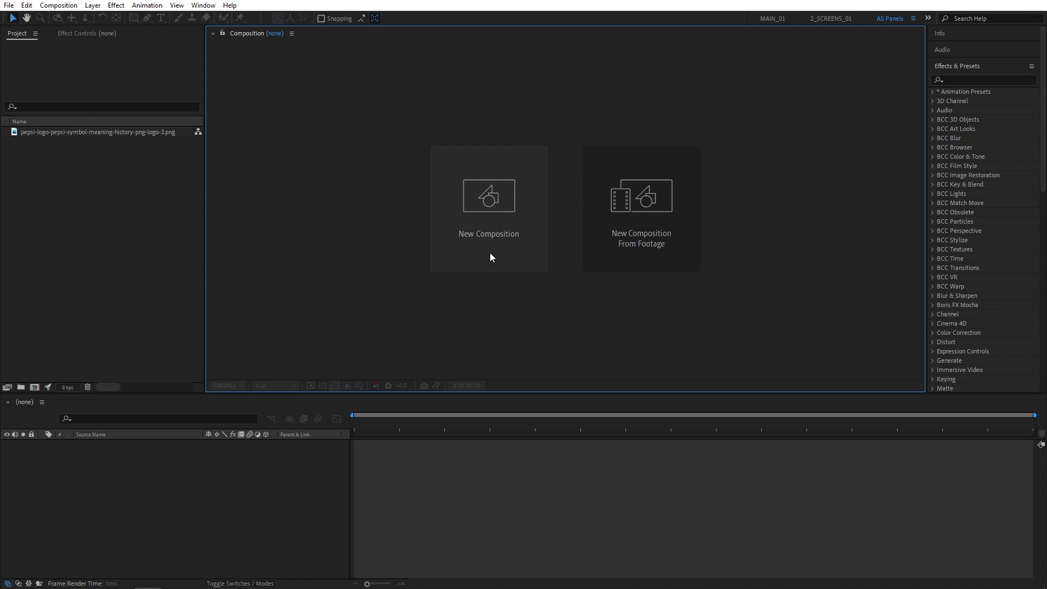
- Create a 1920×1080, 30 fps, 10-second composition named 'Render'
{"action": "left_click", "coordinate": [490, 254]}
{"action": "type", "text": "Render"}
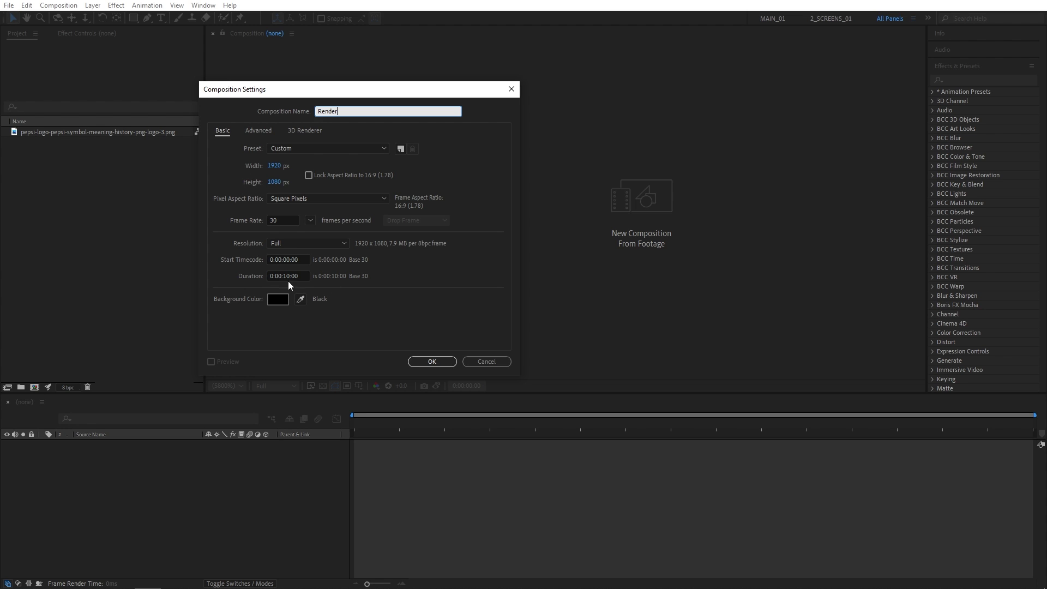
{"action": "left_click", "coordinate": [431, 362]}
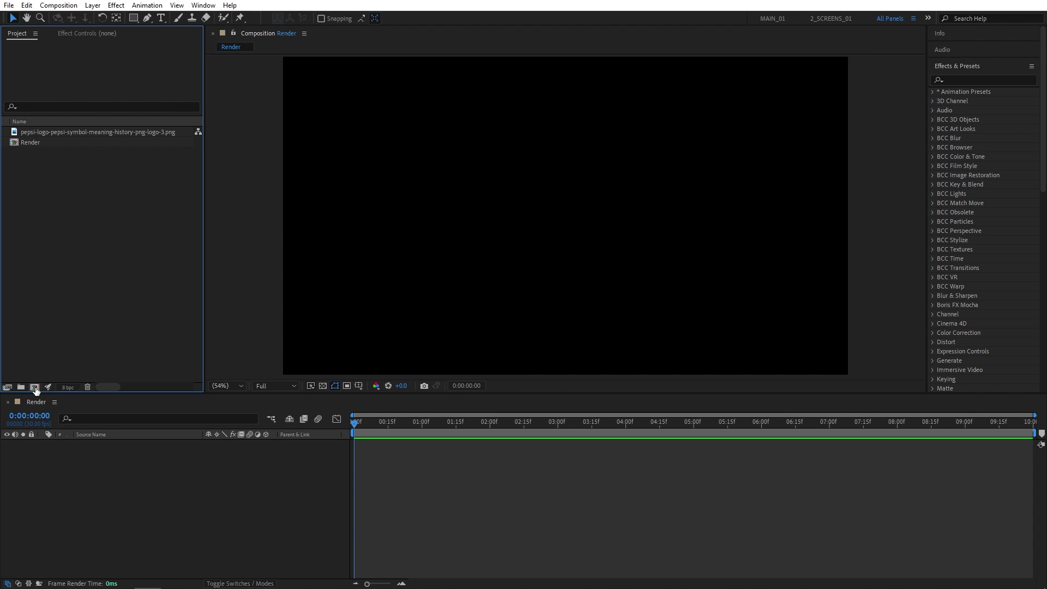
- Create a 'Logo' composition containing the Pepsi logo image scaled to 25%
{"action": "left_click", "coordinate": [34, 387]}
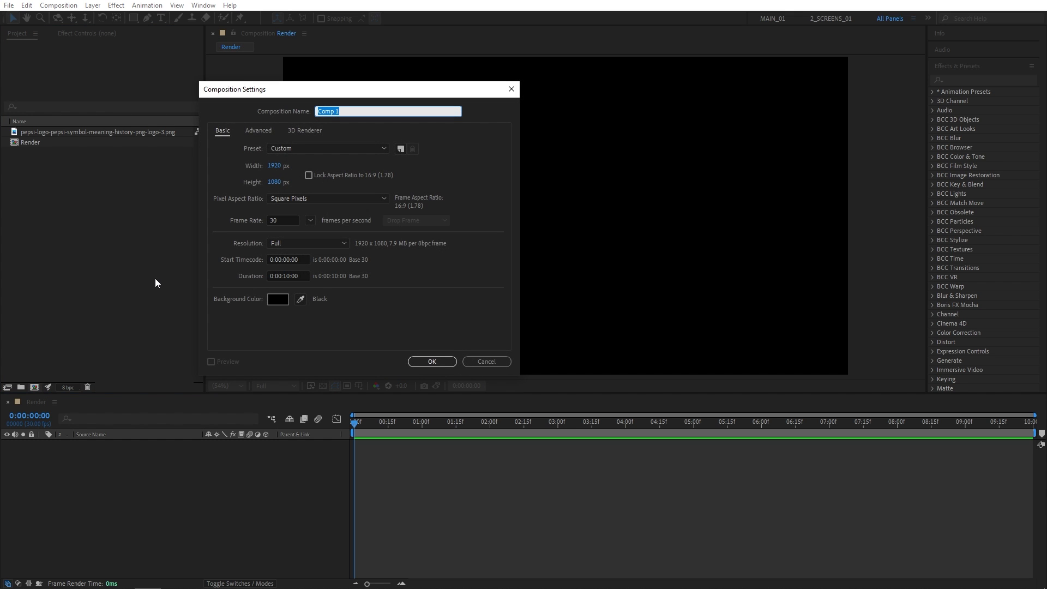
{"action": "type", "text": "Logo"}
{"action": "key", "text": "Return"}
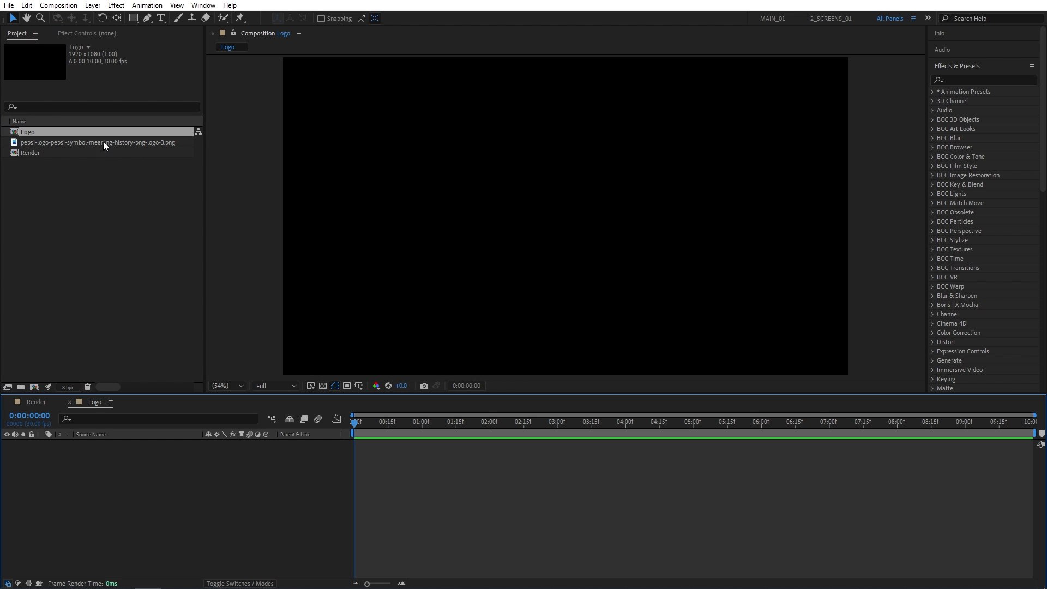
{"action": "left_click_drag", "start_coordinate": [102, 145], "coordinate": [142, 498]}
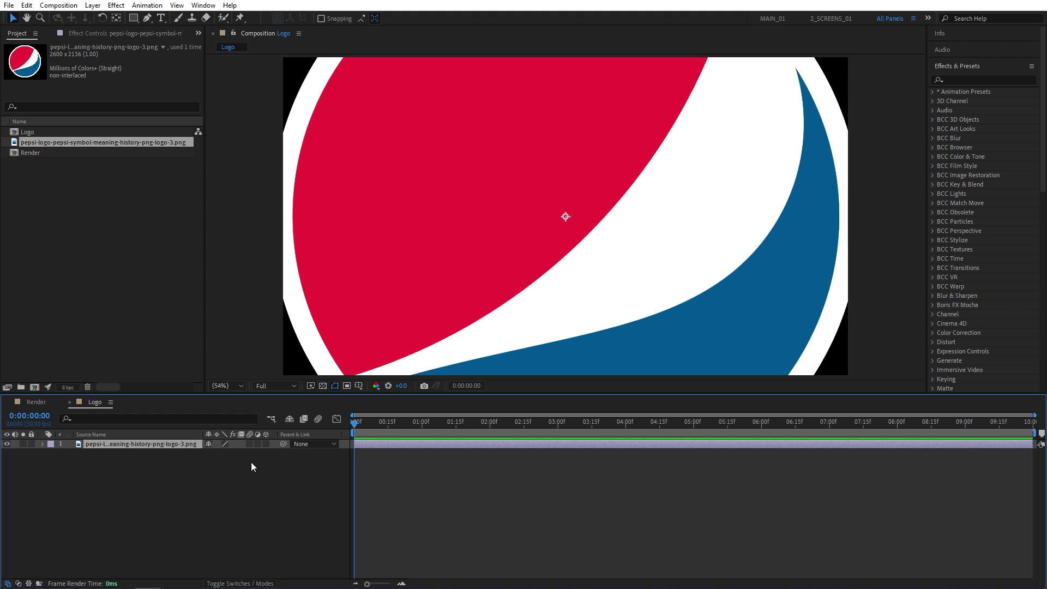
{"action": "key", "text": "s"}
{"action": "mouse_move", "coordinate": [233, 453]}
{"action": "left_mouse_down"}
{"action": "mouse_move", "coordinate": [224, 454]}
{"action": "mouse_move", "coordinate": [233, 459]}
{"action": "left_mouse_up"}
{"action": "left_click", "coordinate": [232, 453]}
{"action": "type", "text": "25"}
{"action": "key", "text": "Return"}
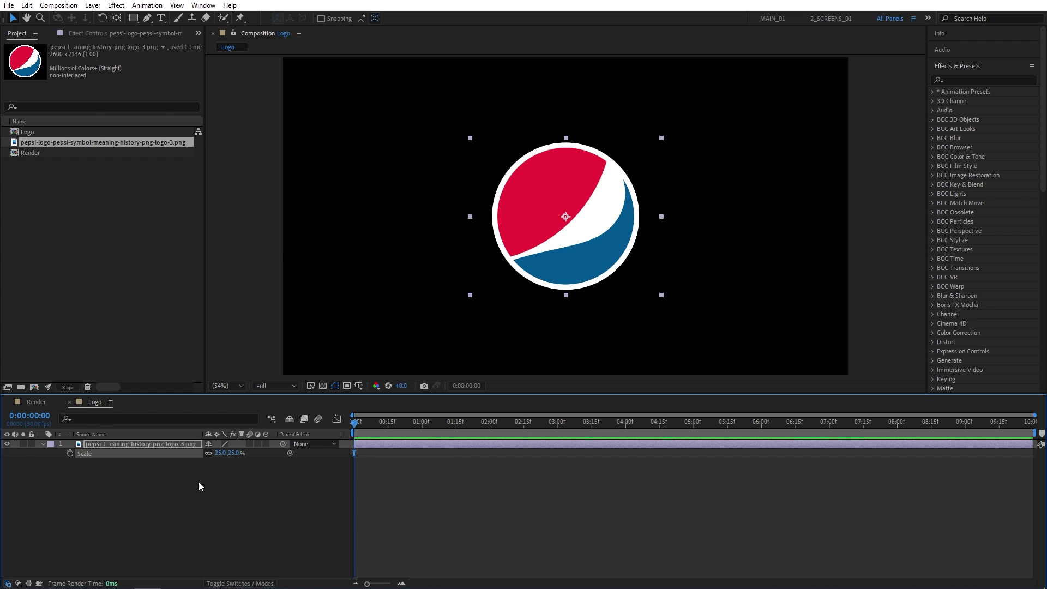
- Create a 'Logo Alpha' composition and nest the Logo comp inside it
{"action": "left_click", "coordinate": [34, 387]}
{"action": "type", "text": "Logo Alpha"}
{"action": "key", "text": "Return"}
{"action": "left_click_drag", "start_coordinate": [32, 132], "coordinate": [93, 485]}
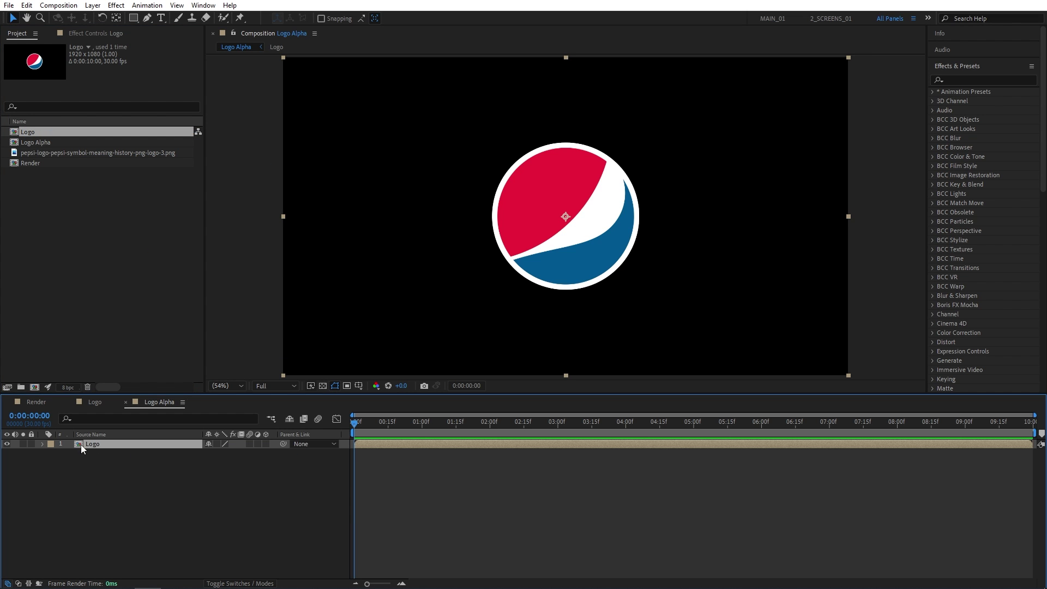
- Set the Rectangle tool to a solid white fill with no stroke
{"action": "left_click", "coordinate": [122, 476]}
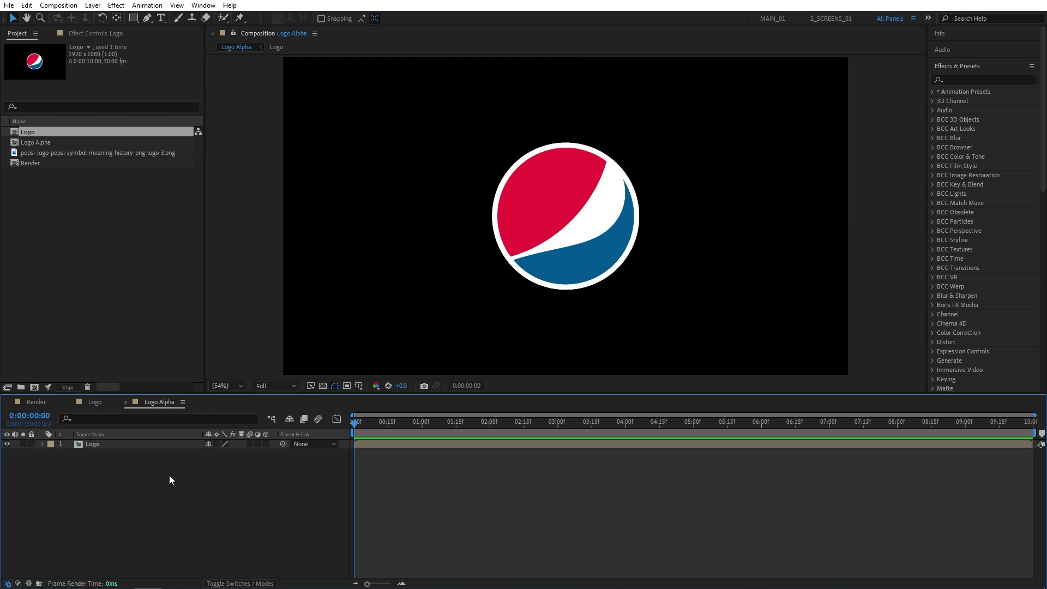
{"action": "left_click", "coordinate": [134, 19]}
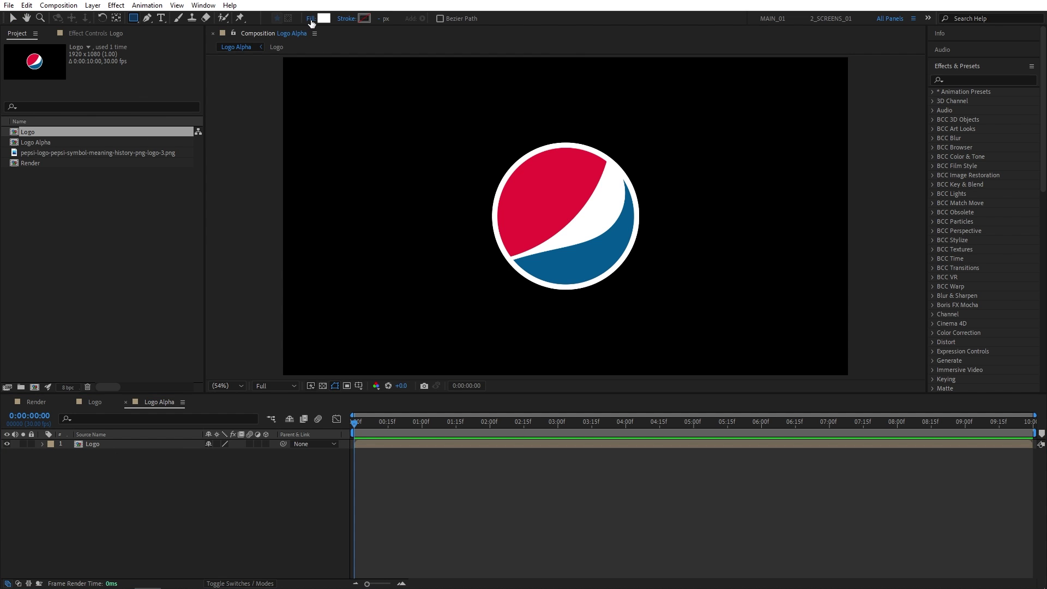
{"action": "left_click", "coordinate": [311, 23]}
{"action": "left_click", "coordinate": [496, 160]}
{"action": "left_click", "coordinate": [346, 19]}
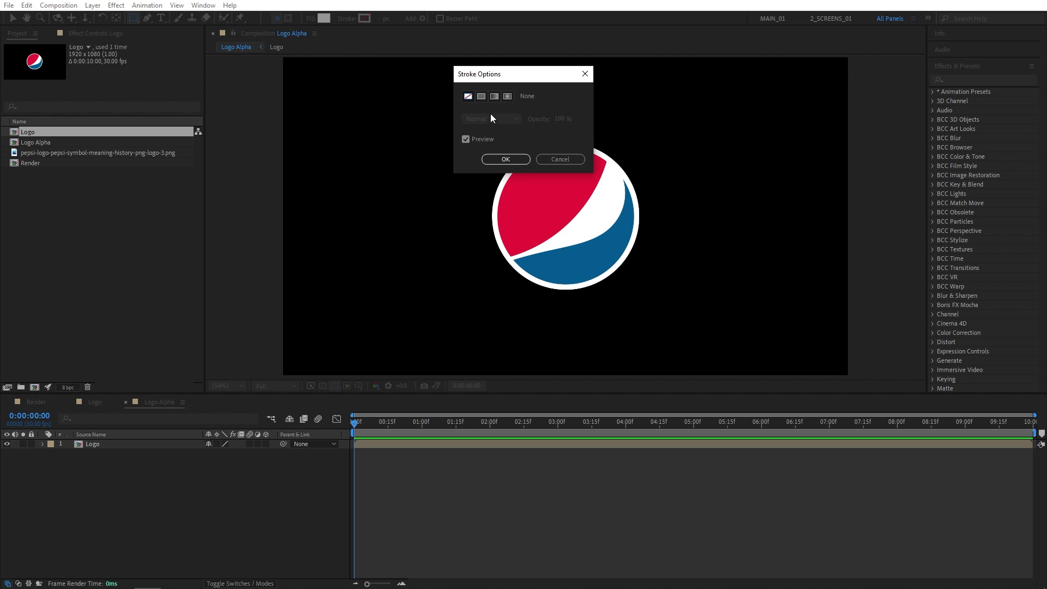
{"action": "left_click", "coordinate": [500, 160]}
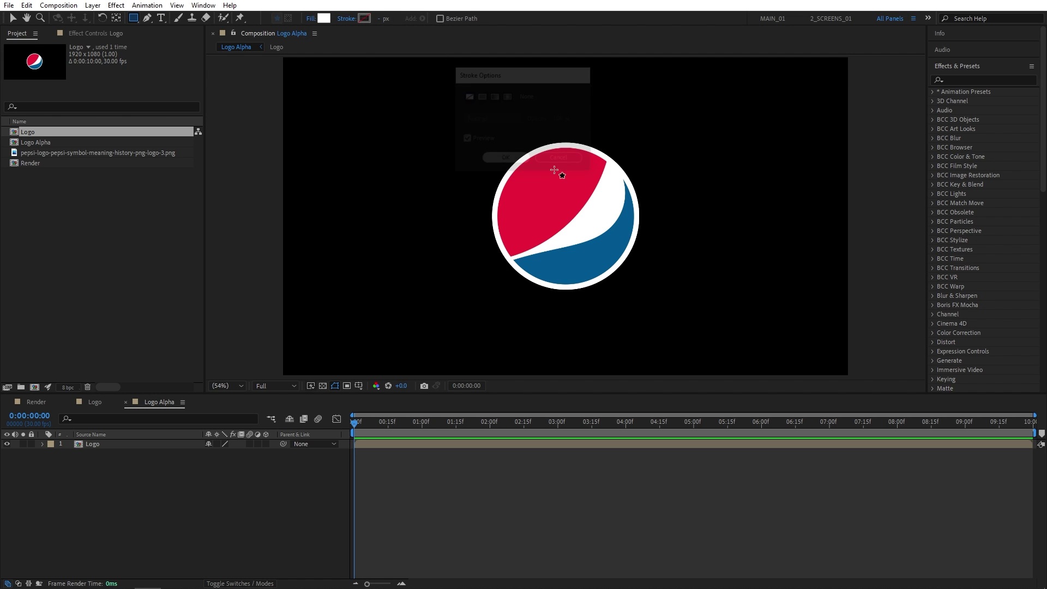
- Create a full-frame white rectangle and move it up above the logo
{"action": "double_click", "coordinate": [134, 19]}
{"action": "key", "text": "v"}
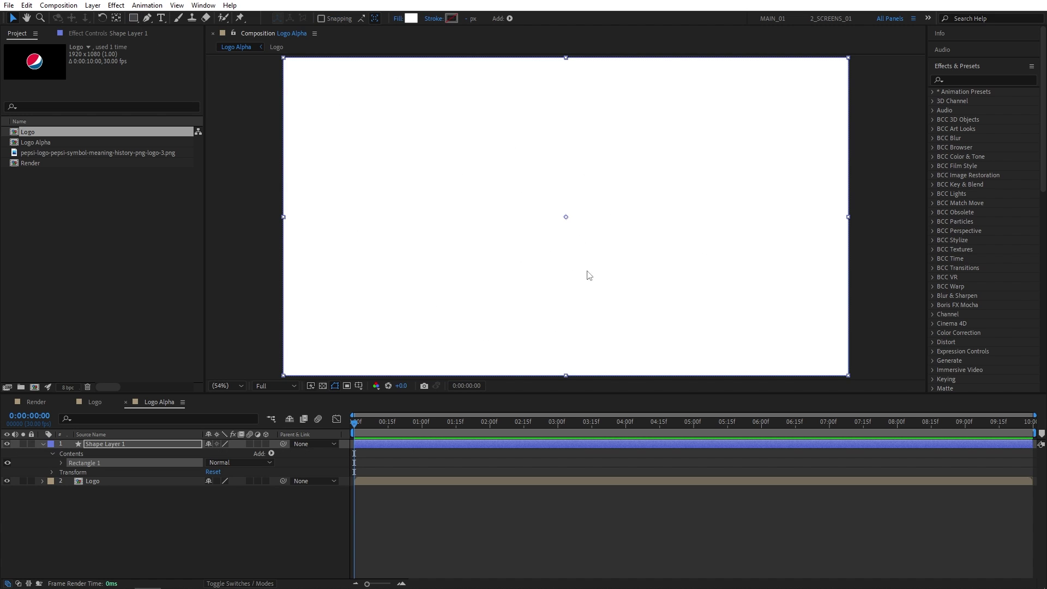
{"action": "left_click_drag", "start_coordinate": [565, 268], "coordinate": [577, 27]}
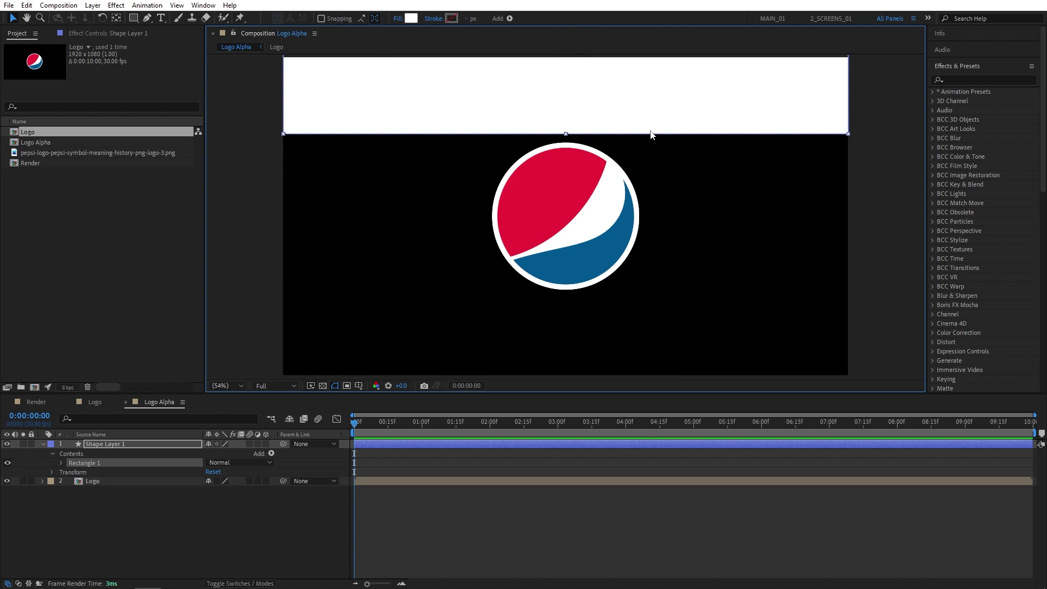
- Apply Turbulent Displace to the white rectangle with Size 50 and Complexity 10
{"action": "left_click", "coordinate": [964, 79]}
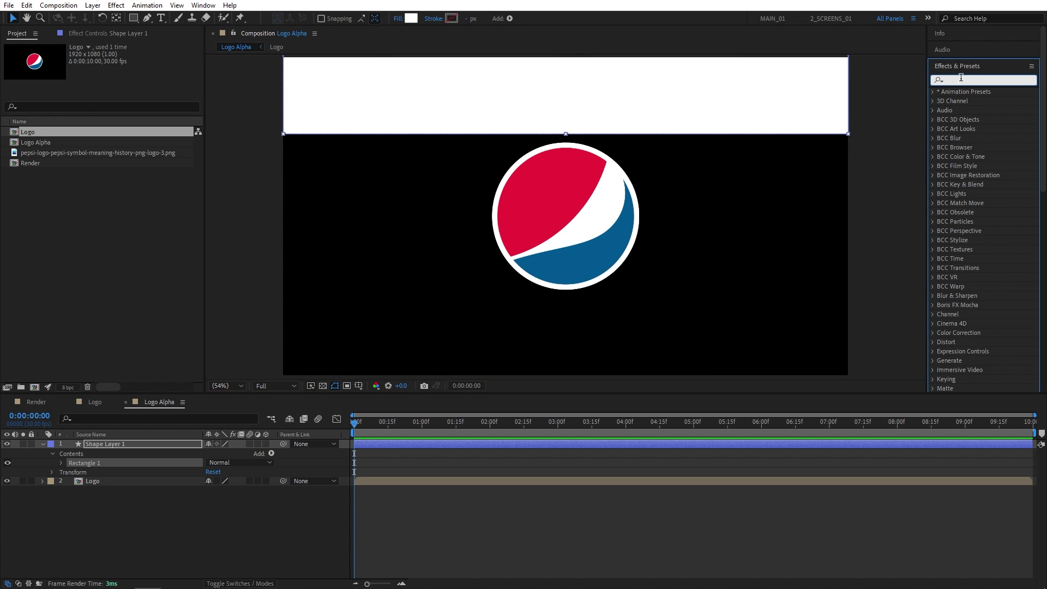
{"action": "type", "text": "turbule"}
{"action": "mouse_move", "coordinate": [981, 119]}
{"action": "left_mouse_down"}
{"action": "mouse_move", "coordinate": [843, 145]}
{"action": "mouse_move", "coordinate": [123, 439]}
{"action": "left_mouse_up"}
{"action": "left_click", "coordinate": [118, 83]}
{"action": "type", "text": "50"}
{"action": "key", "text": "Return"}
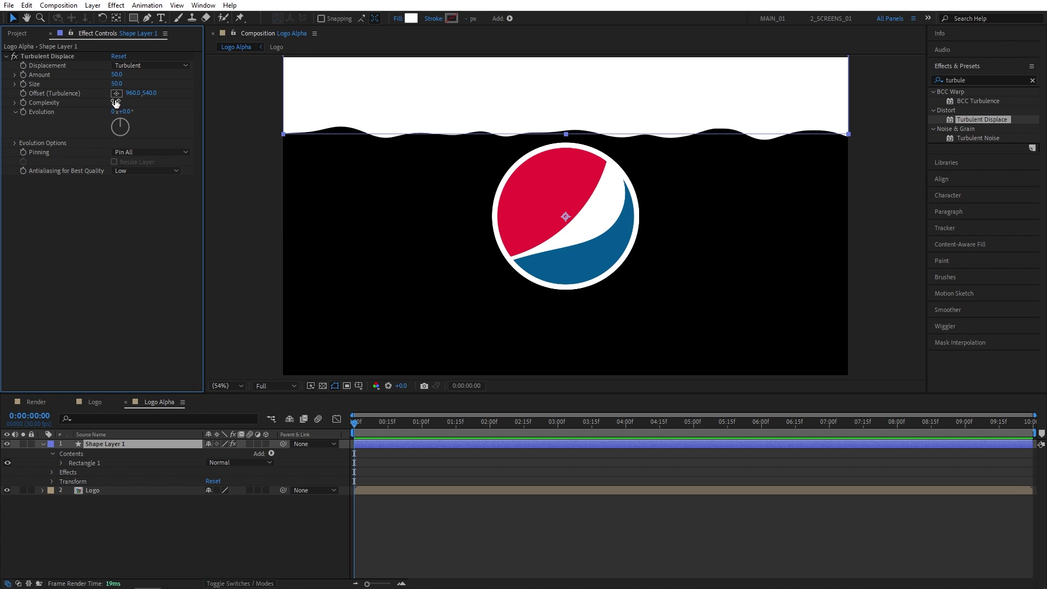
{"action": "left_click", "coordinate": [115, 102]}
{"action": "type", "text": "10"}
{"action": "key", "text": "Return"}
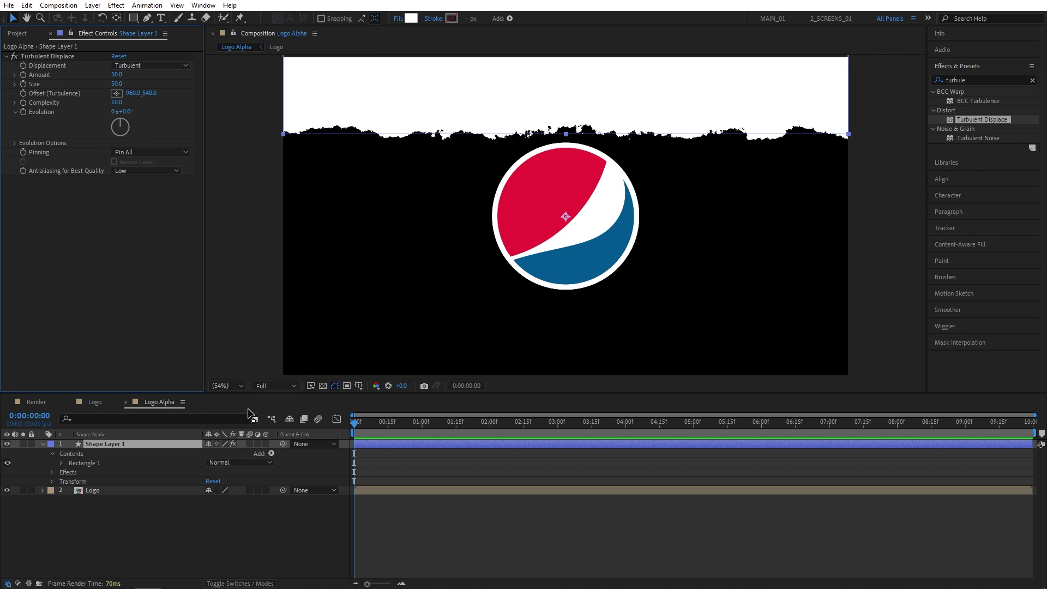
- Keyframe the shape's Position so it slides down over the logo from 0s to 6s
{"action": "key", "text": "p"}
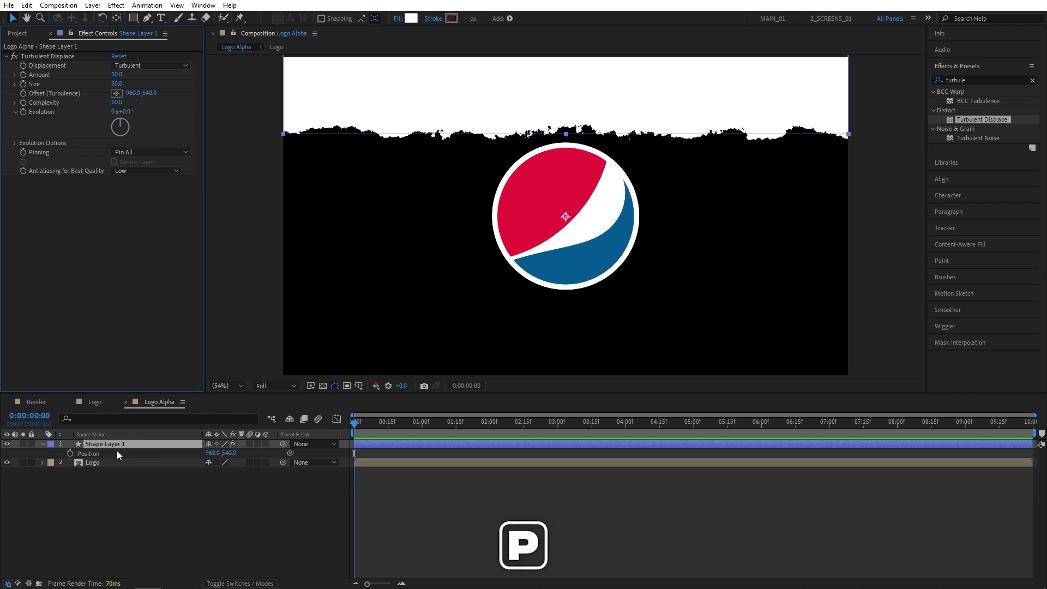
{"action": "left_click", "coordinate": [70, 453]}
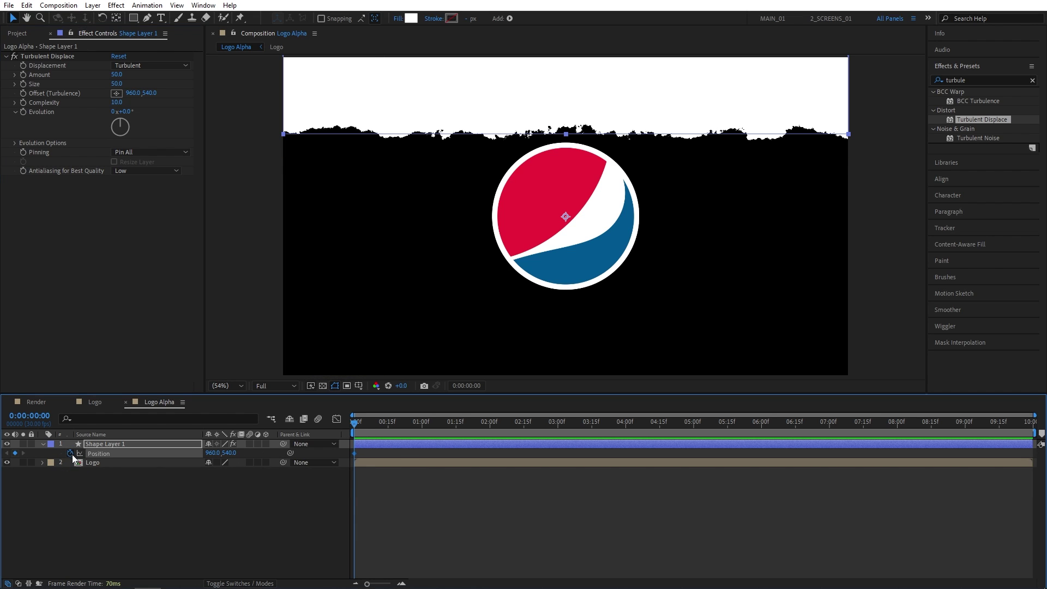
{"action": "left_click_drag", "start_coordinate": [655, 93], "coordinate": [653, 98]}
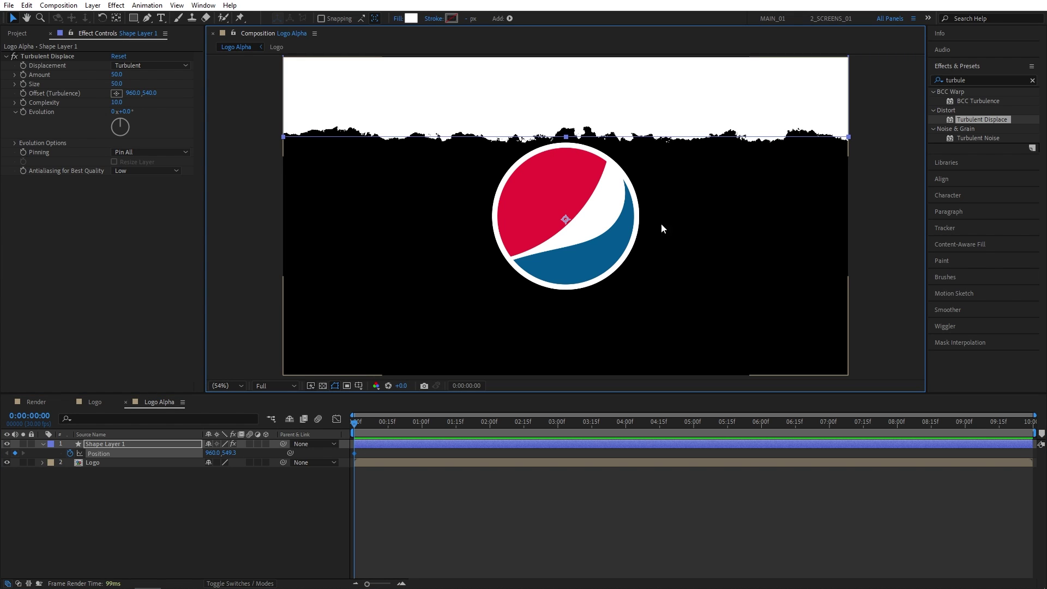
{"action": "left_click_drag", "start_coordinate": [369, 426], "coordinate": [760, 430]}
{"action": "left_click_drag", "start_coordinate": [679, 114], "coordinate": [680, 279]}
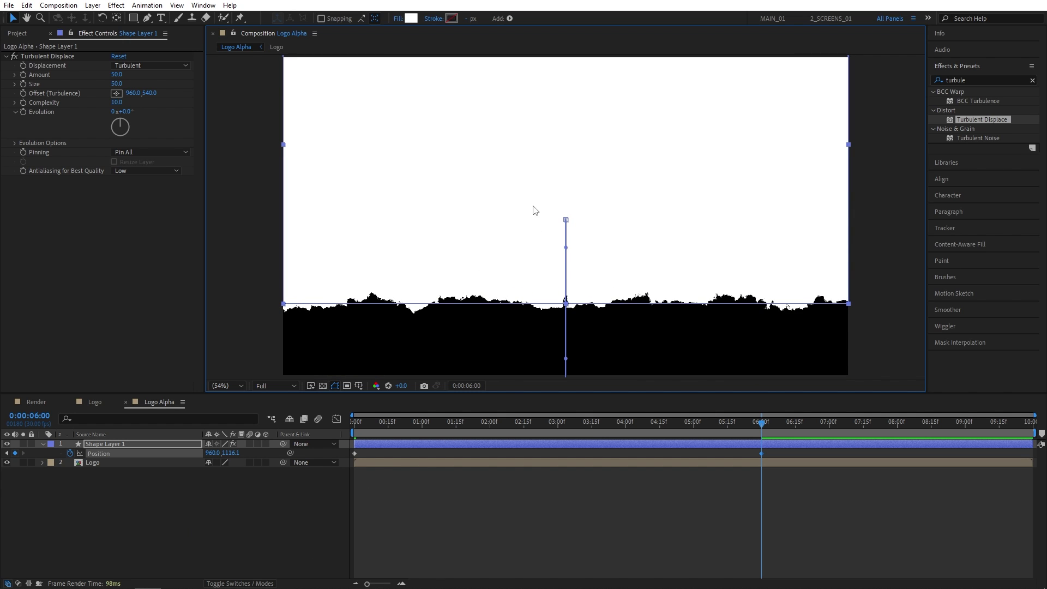
- Pre-compose the white shape layer into a composition named 'Shape'
{"action": "right_click", "coordinate": [102, 444]}
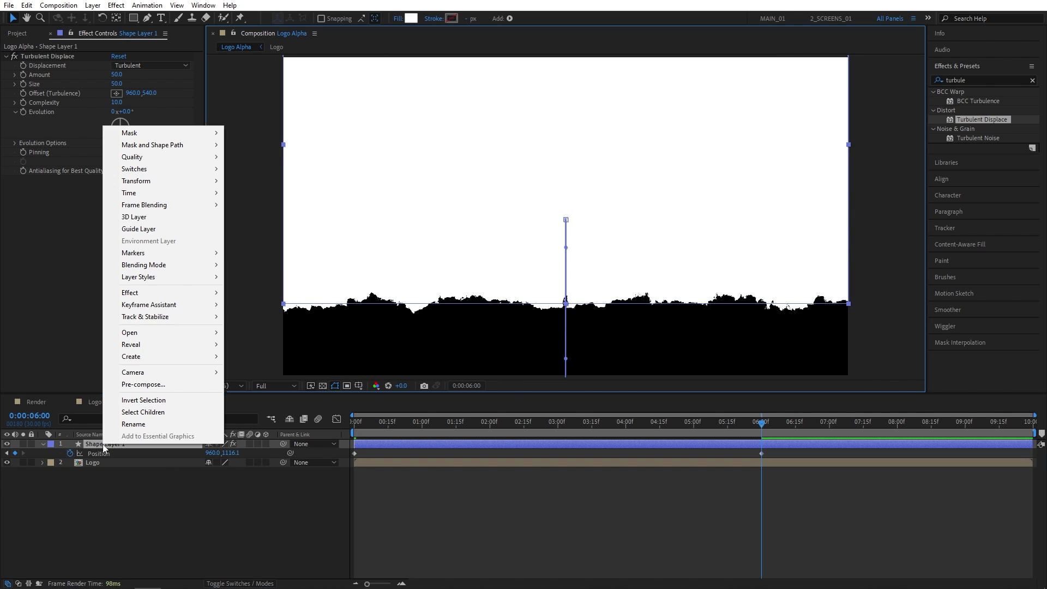
{"action": "left_click", "coordinate": [158, 384]}
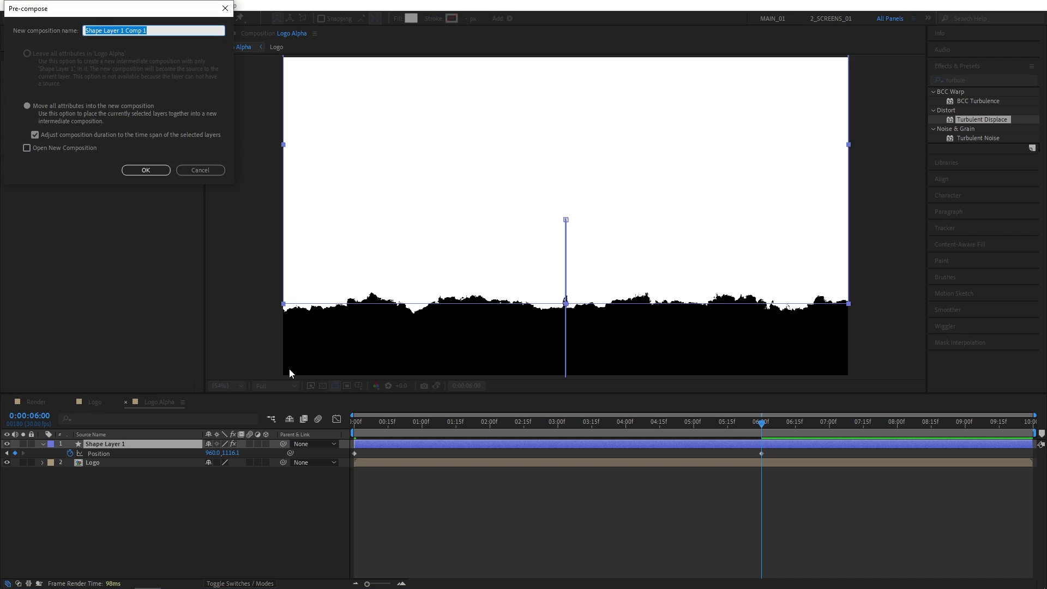
{"action": "type", "text": "Shape"}
{"action": "key", "text": "Return"}
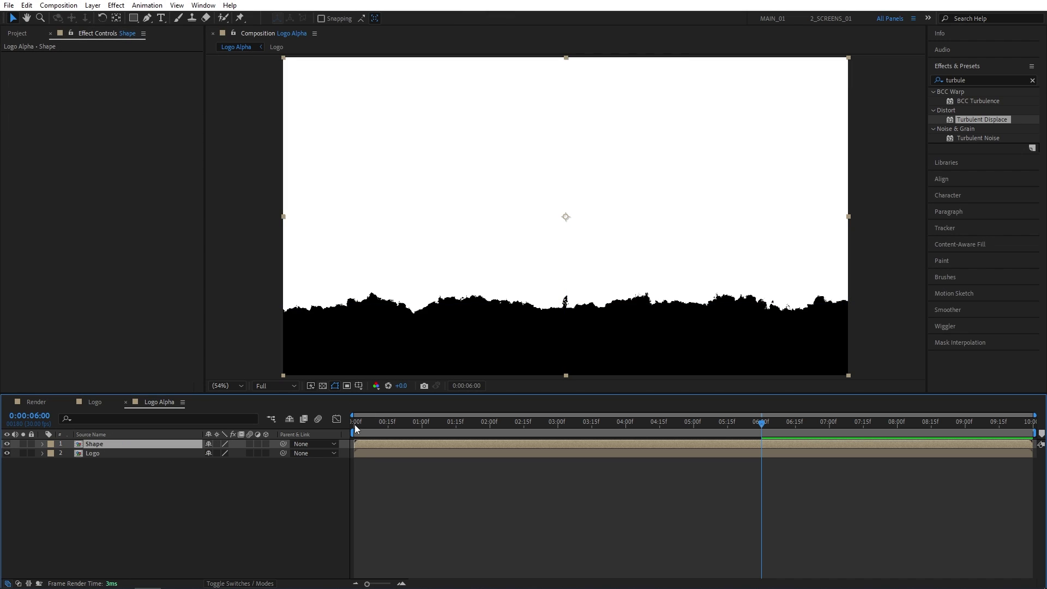
- Set the Logo layer's track matte to Alpha Matte 'Shape' and check the reveal
{"action": "left_click", "coordinate": [238, 583]}
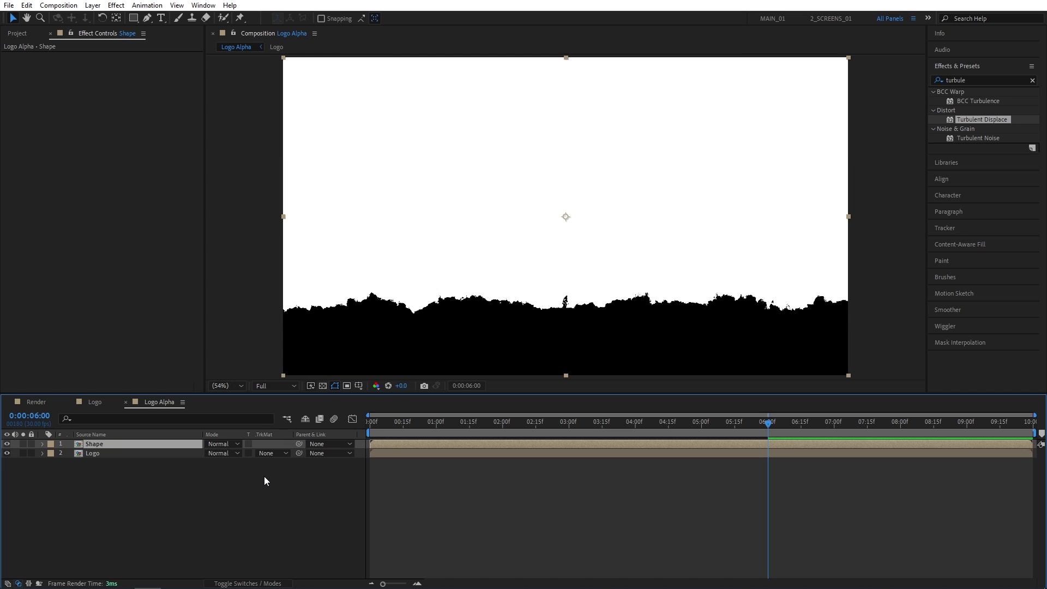
{"action": "left_click", "coordinate": [273, 453]}
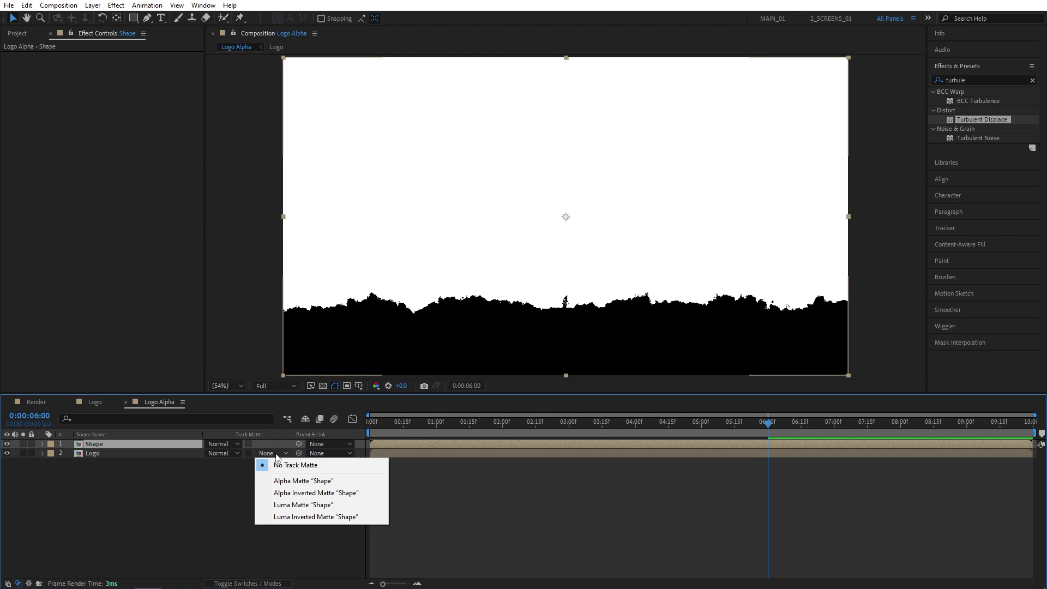
{"action": "left_click", "coordinate": [305, 481]}
{"action": "left_click_drag", "start_coordinate": [404, 424], "coordinate": [624, 424]}
{"action": "left_click", "coordinate": [652, 483]}
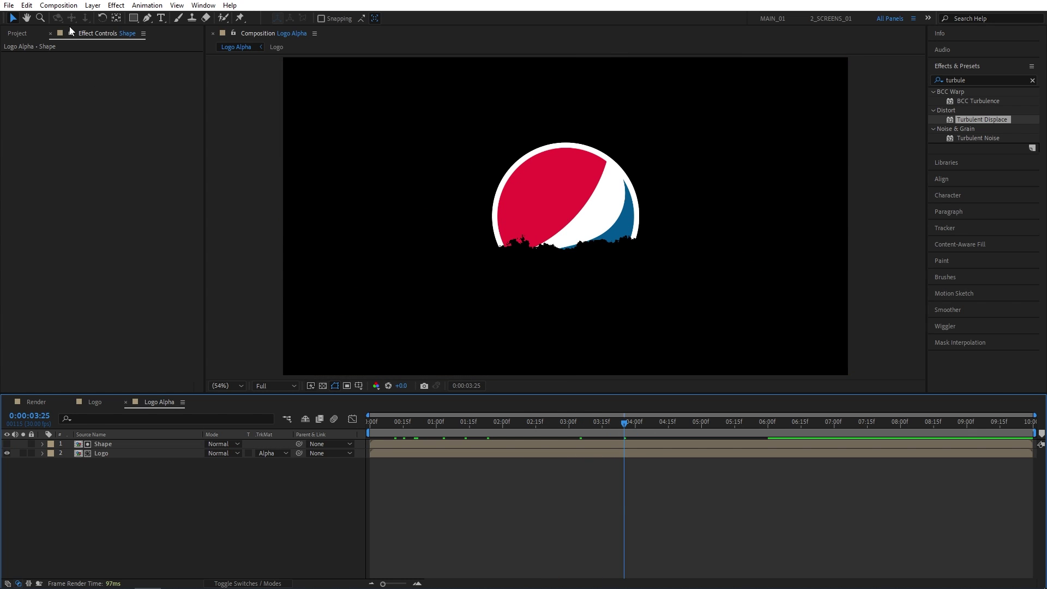
- Create a 'Logo Invert' composition with the Logo comp and the Shape comp above it
{"action": "left_click", "coordinate": [57, 7]}
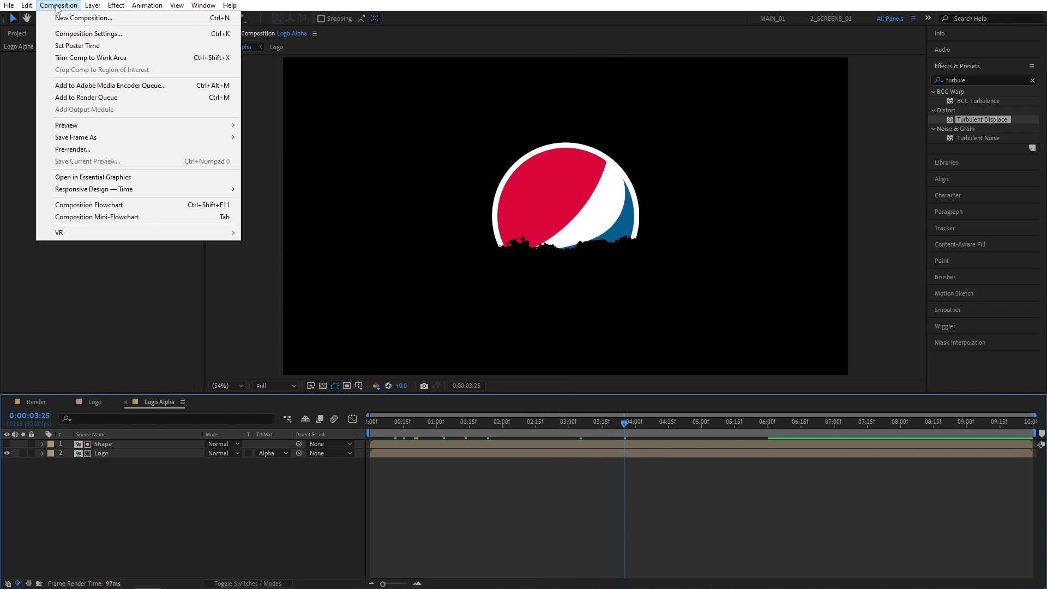
{"action": "left_click", "coordinate": [99, 18]}
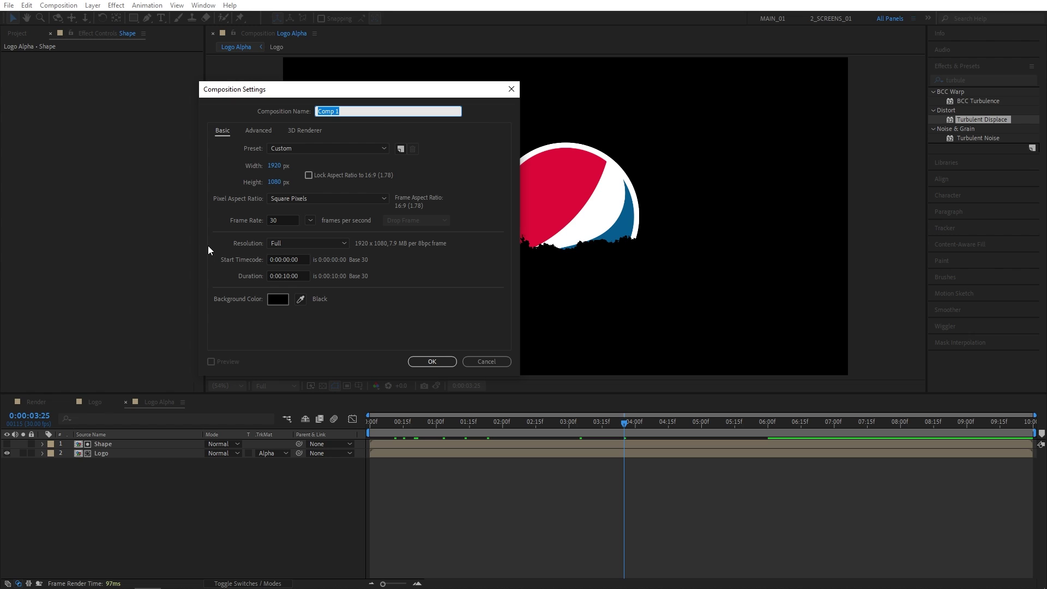
{"action": "type", "text": "Logo Invert"}
{"action": "key", "text": "Return"}
{"action": "left_click", "coordinate": [14, 33]}
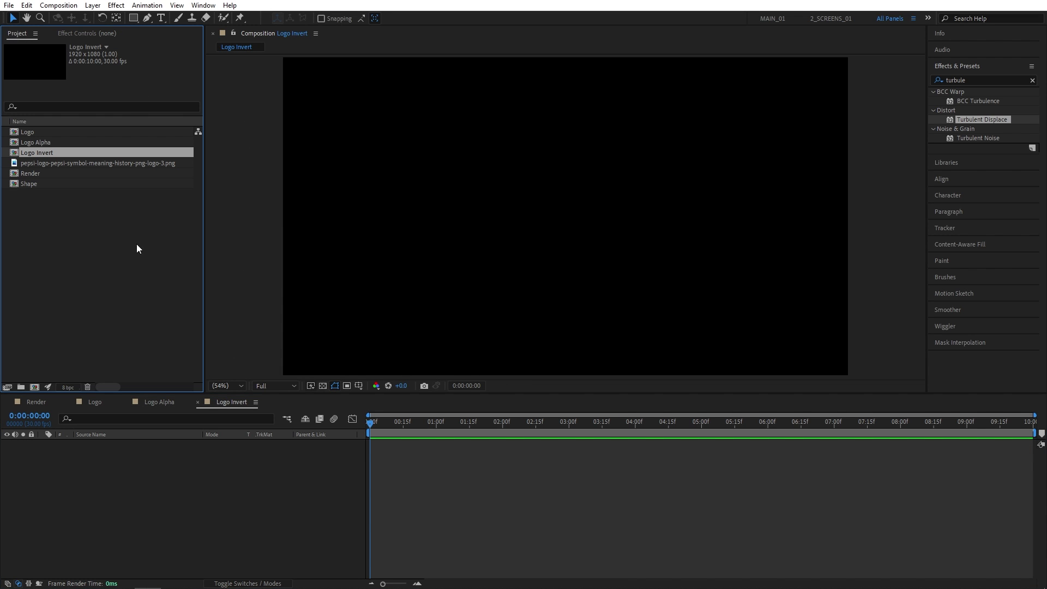
{"action": "left_click", "coordinate": [25, 132]}
{"action": "left_click_drag", "start_coordinate": [25, 132], "coordinate": [104, 485]}
{"action": "left_click", "coordinate": [30, 183]}
{"action": "left_click_drag", "start_coordinate": [29, 183], "coordinate": [94, 444]}
- Set Logo's track matte to Alpha Inverted Matte 'Shape' and preview the logo eating away
{"action": "left_click", "coordinate": [212, 524]}
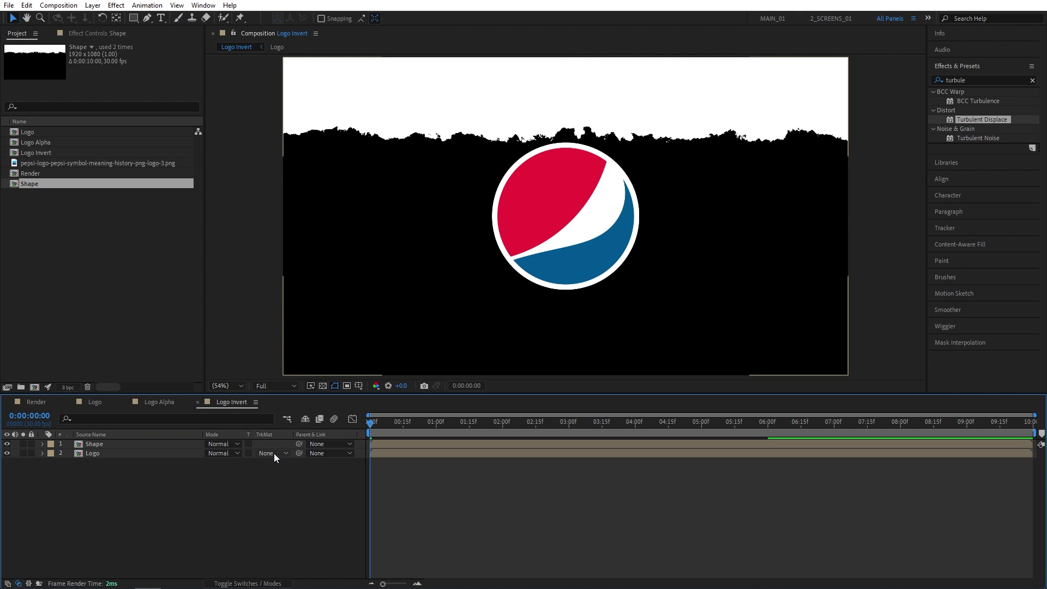
{"action": "left_click", "coordinate": [286, 453]}
{"action": "left_click", "coordinate": [305, 496]}
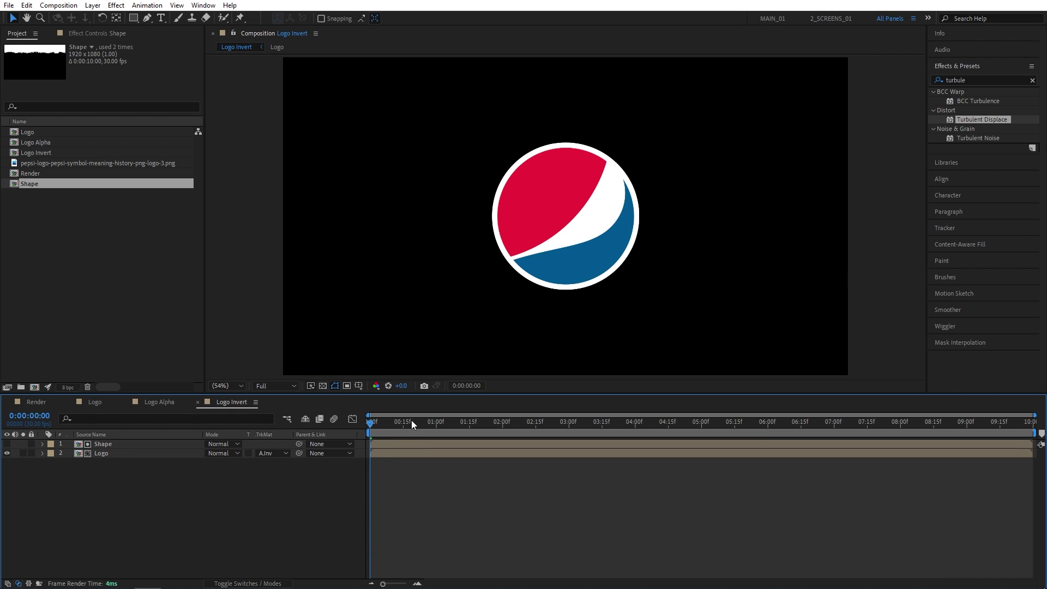
{"action": "left_click_drag", "start_coordinate": [372, 423], "coordinate": [568, 433]}
- Create a 'Logo Stripe' composition holding two copies of Logo Alpha
{"action": "left_click", "coordinate": [92, 327]}
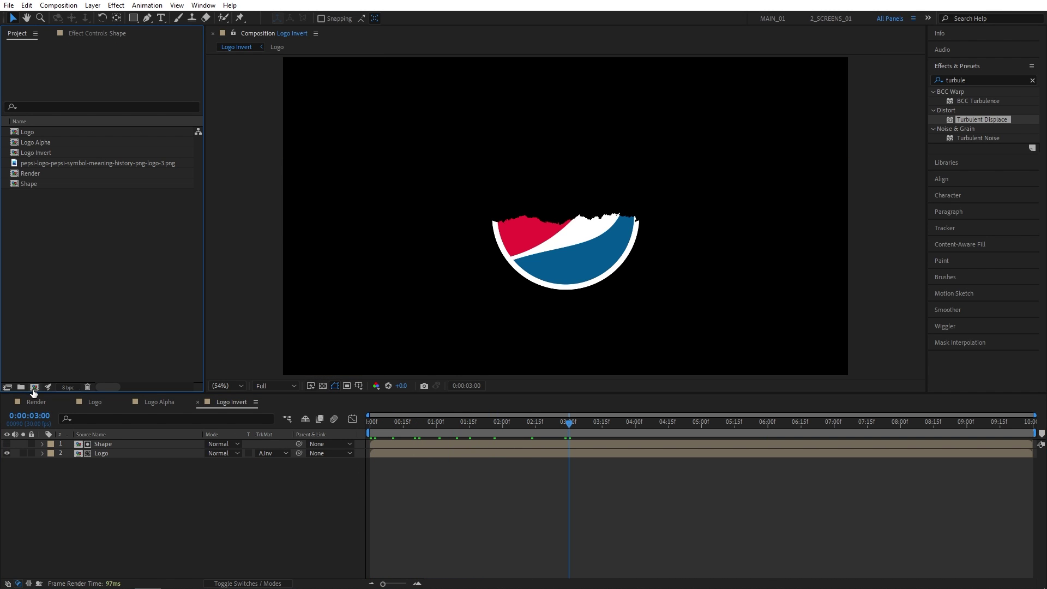
{"action": "left_click", "coordinate": [35, 387]}
{"action": "type", "text": "Logo Stripe"}
{"action": "key", "text": "Return"}
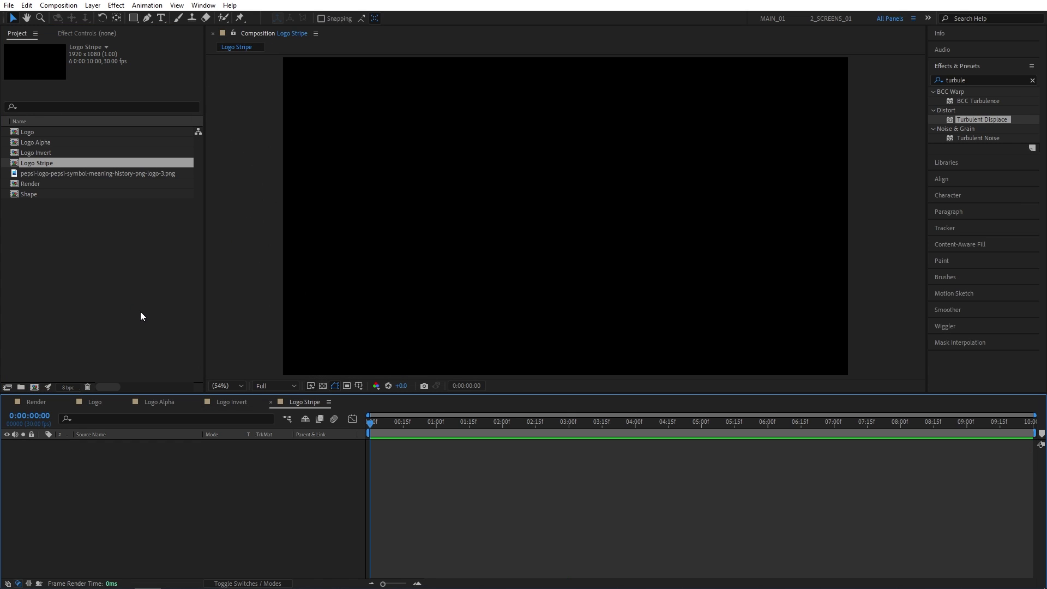
{"action": "left_click", "coordinate": [42, 142]}
{"action": "key", "text": "Return"}
{"action": "left_click_drag", "start_coordinate": [44, 142], "coordinate": [140, 480]}
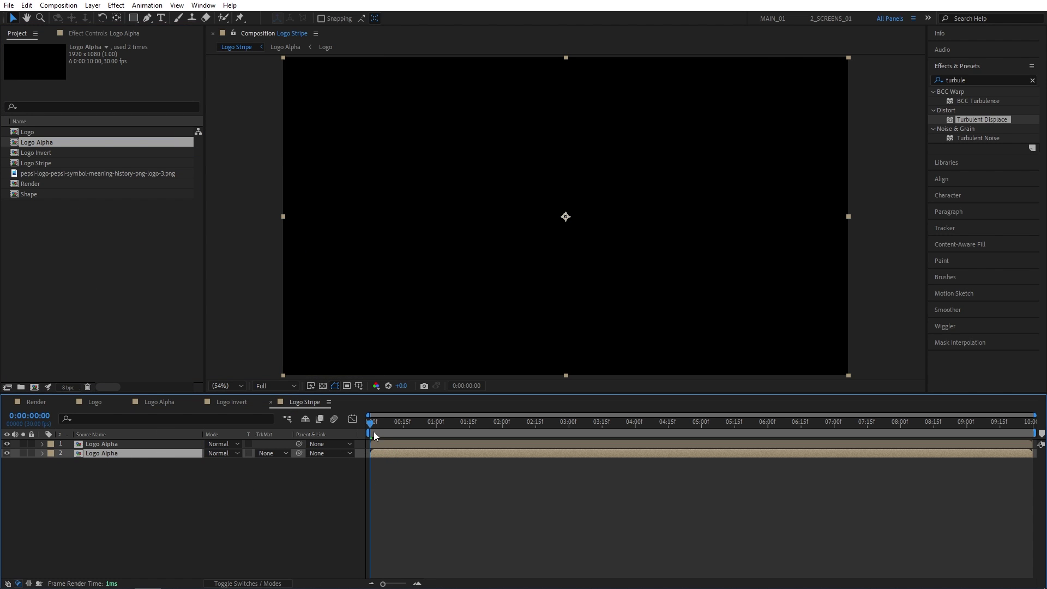
- Offset the second Logo Alpha copy slightly earlier and inverse-matte it with the top copy
{"action": "left_click_drag", "start_coordinate": [407, 453], "coordinate": [394, 453]}
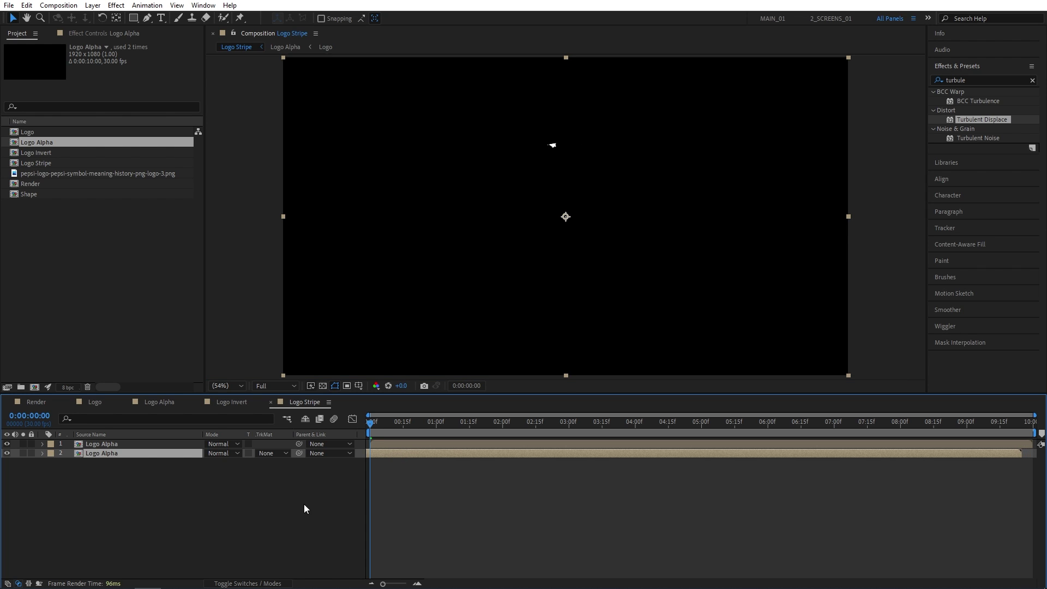
{"action": "left_click", "coordinate": [280, 455]}
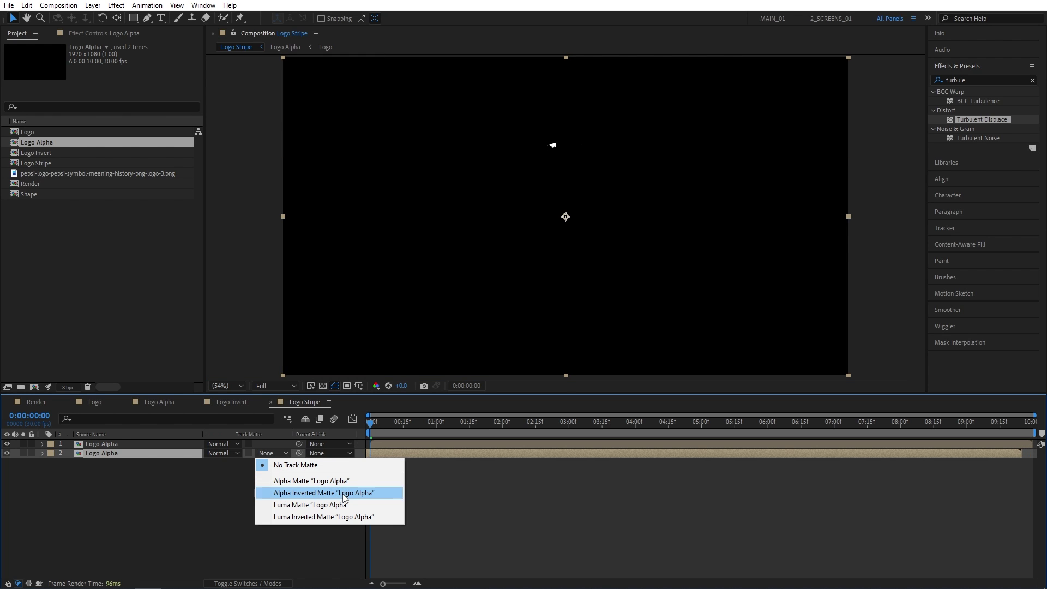
{"action": "left_click", "coordinate": [324, 493]}
{"action": "left_click_drag", "start_coordinate": [371, 427], "coordinate": [564, 429]}
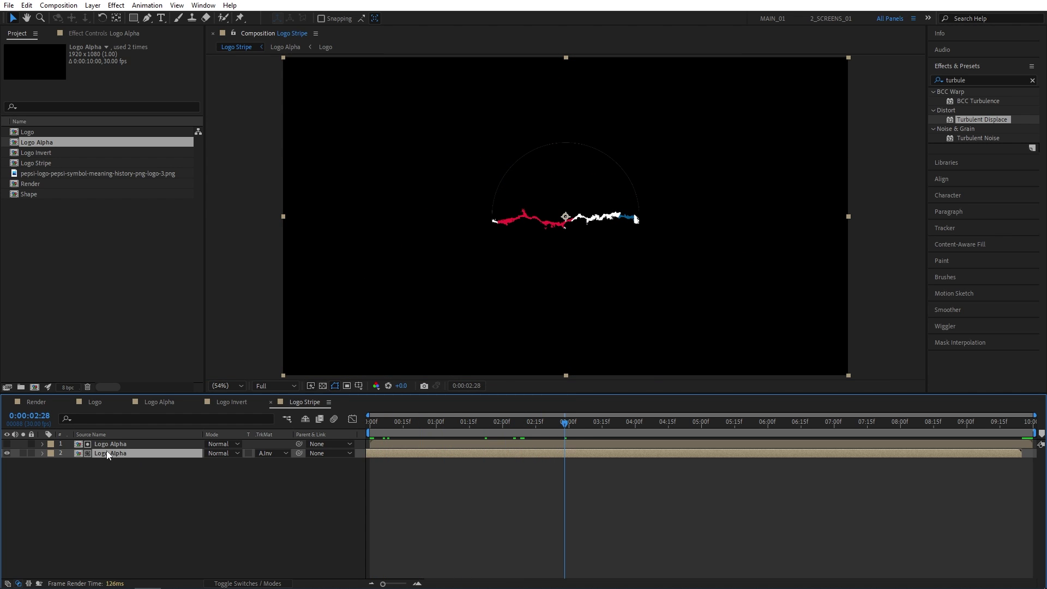
{"action": "left_click_drag", "start_coordinate": [391, 453], "coordinate": [381, 453]}
{"action": "left_click_drag", "start_coordinate": [576, 456], "coordinate": [569, 423]}
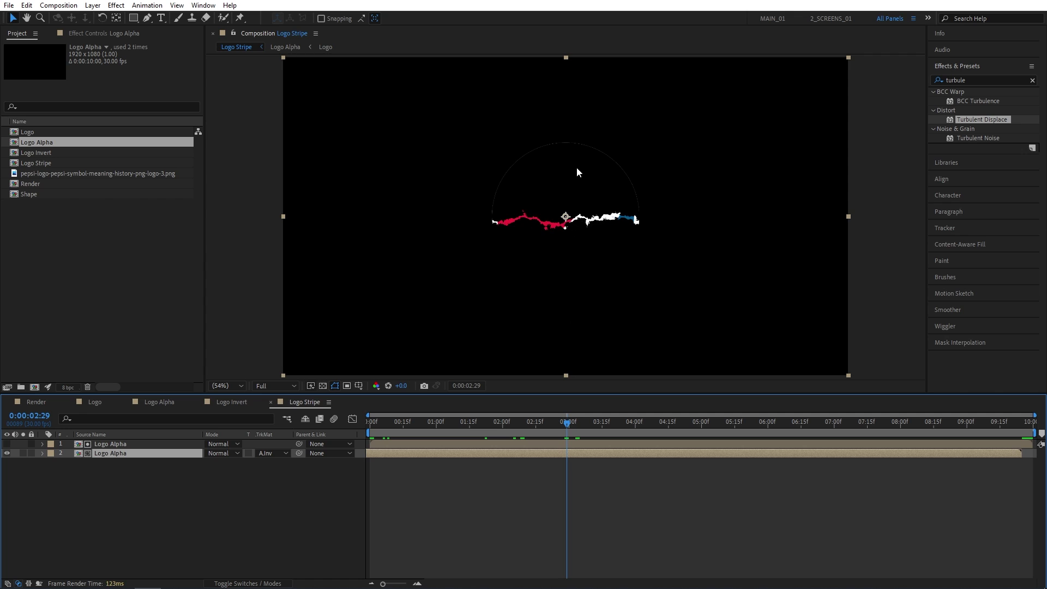
- Apply Simple Choker to the second Logo Alpha layer with Choke Matte 2.00
{"action": "key", "text": "slash"}
{"action": "left_click_drag", "start_coordinate": [502, 127], "coordinate": [491, 156]}
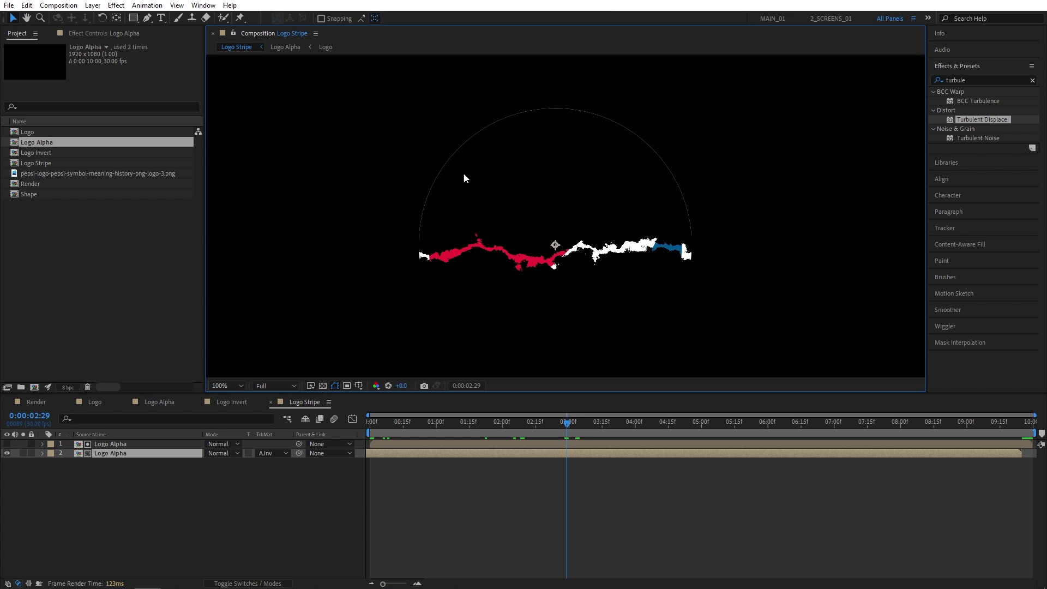
{"action": "left_click", "coordinate": [986, 77]}
{"action": "type", "text": "simple"}
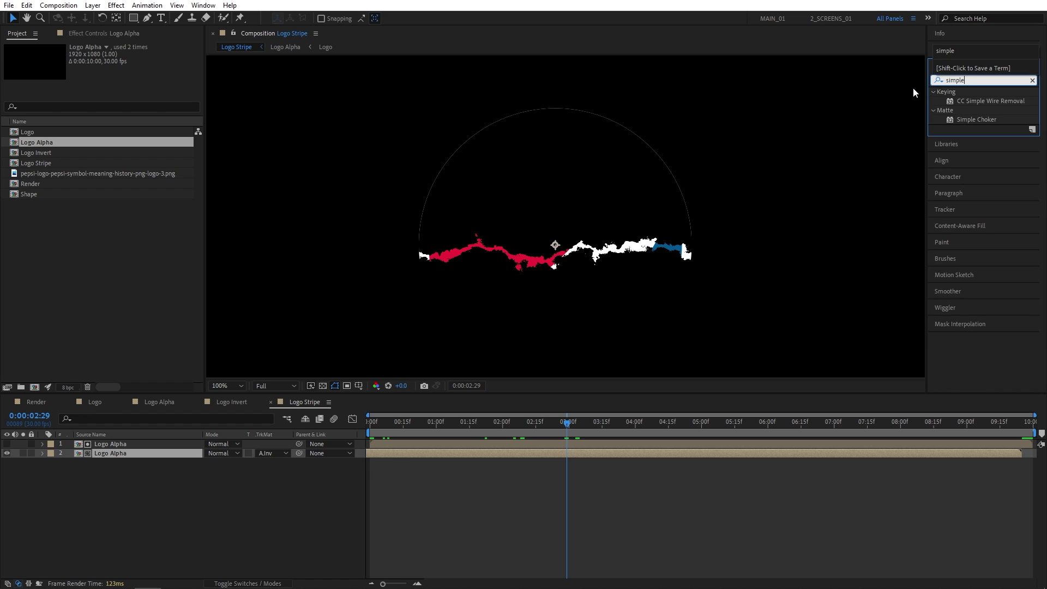
{"action": "left_click_drag", "start_coordinate": [972, 120], "coordinate": [107, 450]}
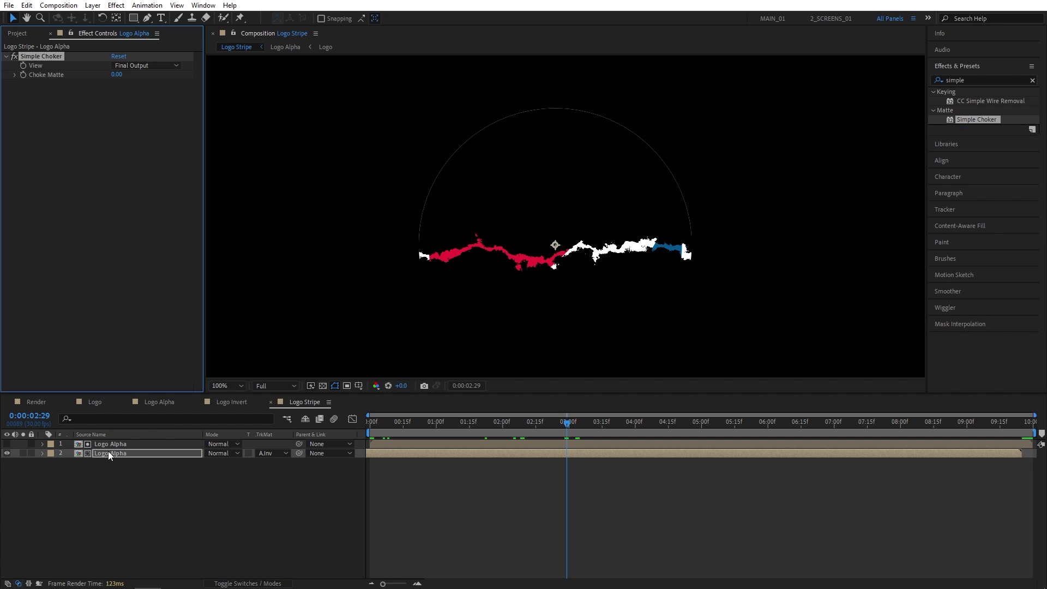
{"action": "left_click", "coordinate": [115, 74]}
{"action": "type", "text": "1"}
{"action": "key", "text": "Return"}
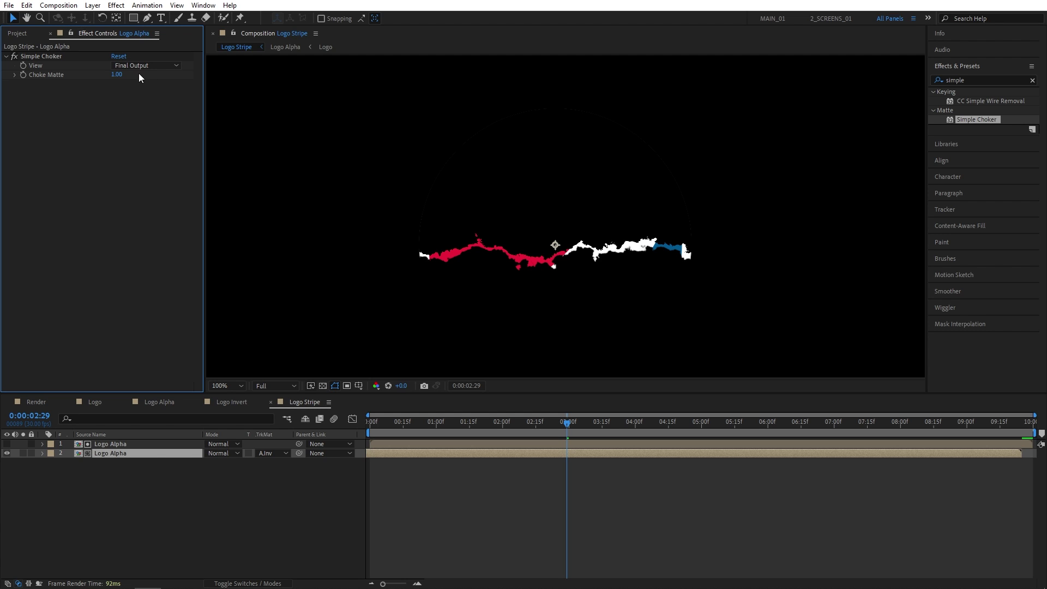
{"action": "left_click", "coordinate": [115, 74]}
{"action": "type", "text": "2"}
{"action": "key", "text": "Return"}
- Fit the whole frame in view and start a new composition
{"action": "key", "text": "shift+slash"}
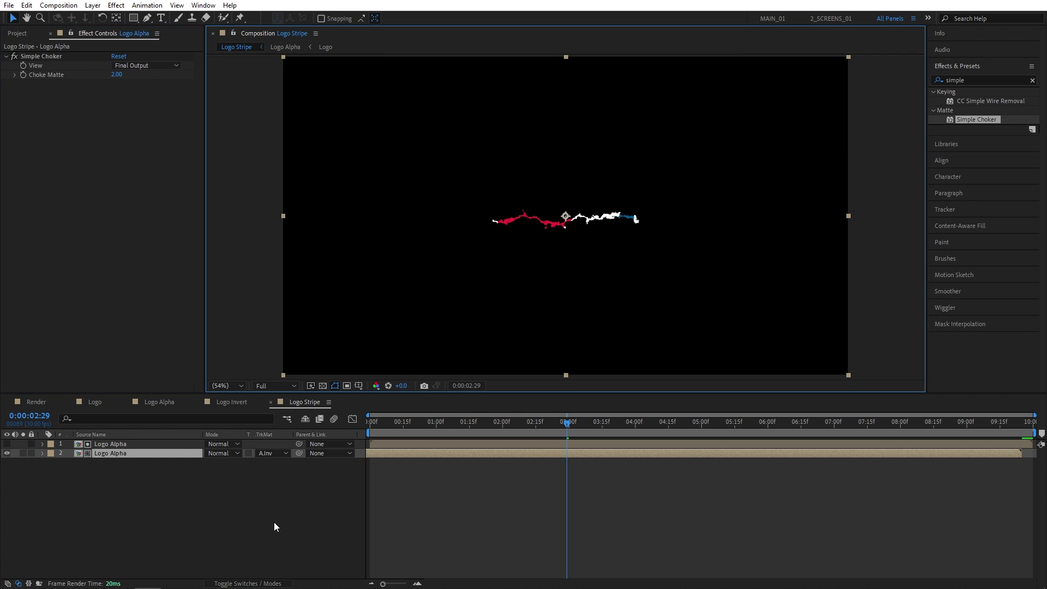
{"action": "left_click", "coordinate": [58, 6]}
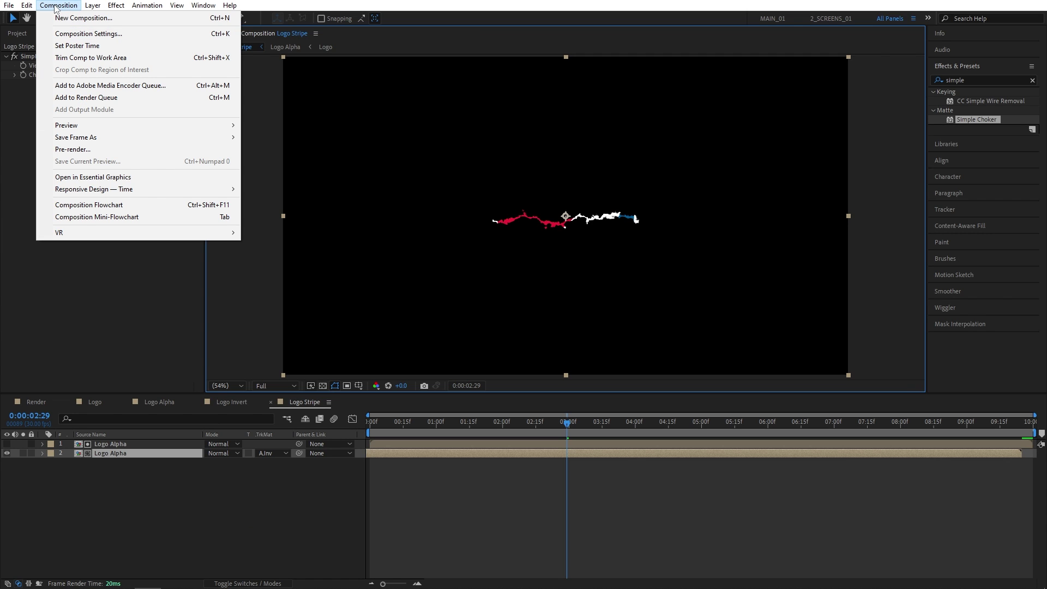
{"action": "left_click", "coordinate": [77, 18]}
- Name the new comp 'Emitter' and add Logo Stripe with the Shape comp above it
{"action": "type", "text": "Emitter"}
{"action": "key", "text": "Return"}
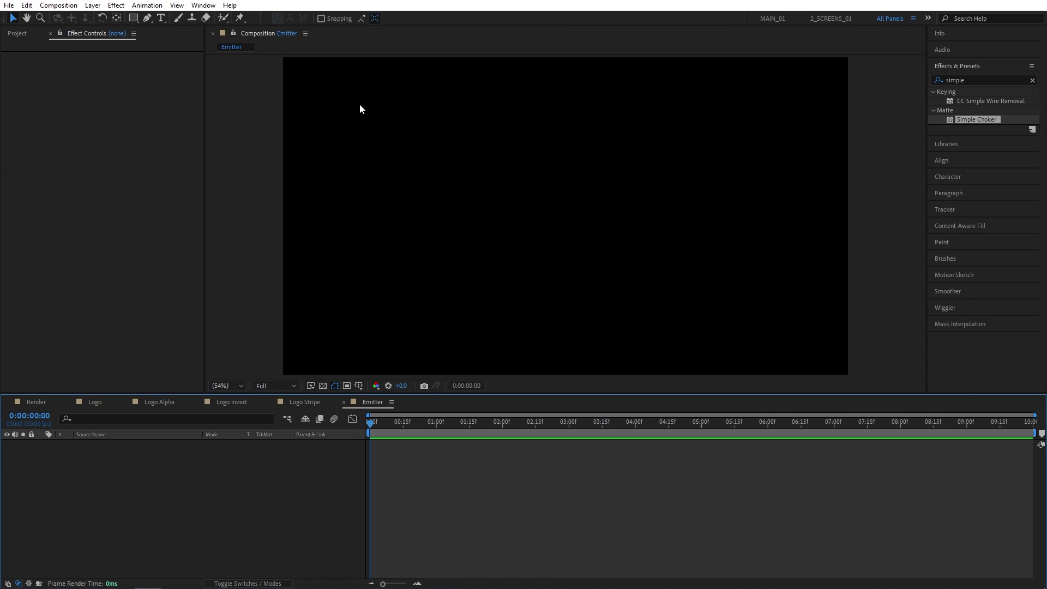
{"action": "left_click", "coordinate": [18, 31]}
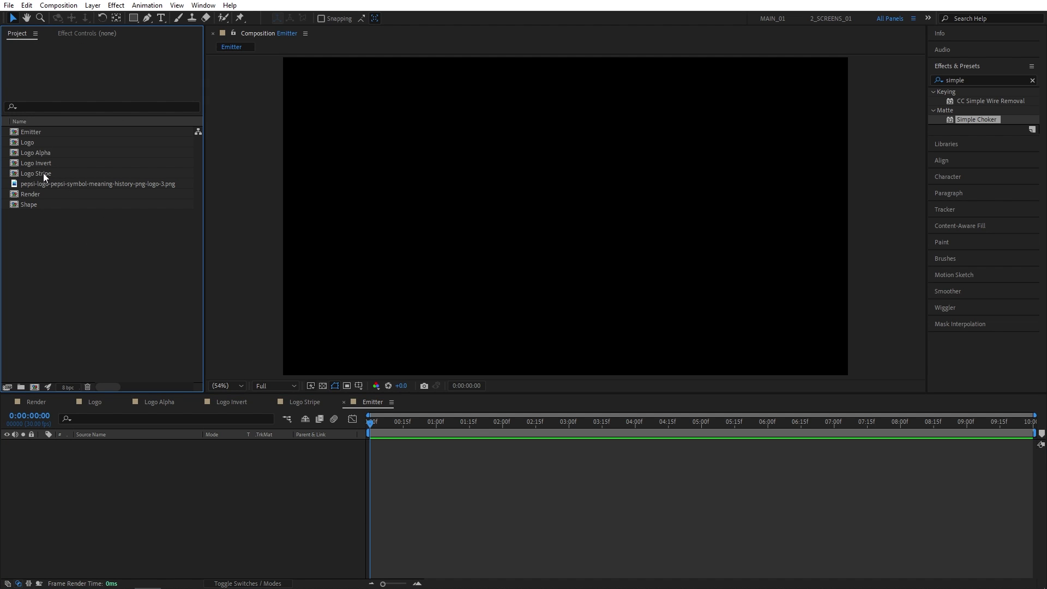
{"action": "left_click_drag", "start_coordinate": [42, 173], "coordinate": [133, 467]}
{"action": "left_click_drag", "start_coordinate": [28, 208], "coordinate": [103, 443]}
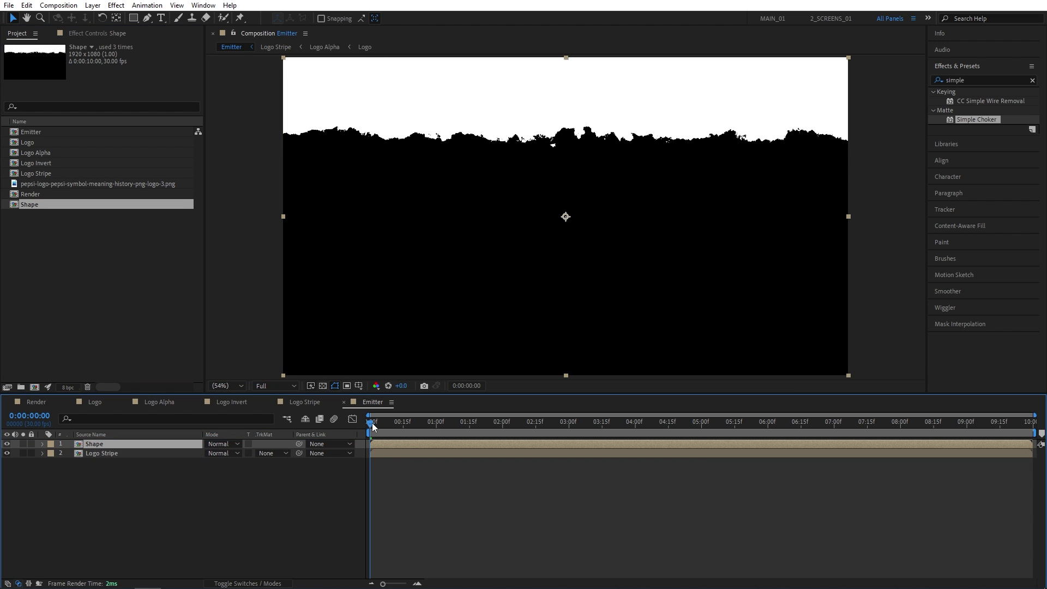
- Delay Shape to start at 0:15 and set Logo Stripe's matte to Alpha Inverted 'Shape'
{"action": "left_click_drag", "start_coordinate": [377, 428], "coordinate": [404, 428]}
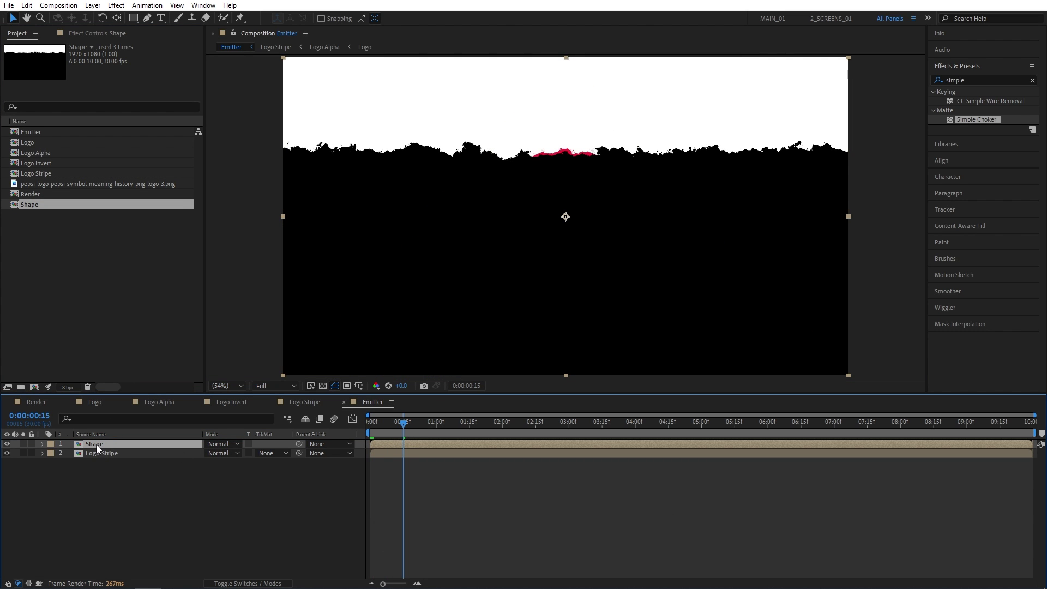
{"action": "mouse_move", "coordinate": [394, 444]}
{"action": "left_mouse_down"}
{"action": "mouse_move", "coordinate": [430, 442]}
{"action": "mouse_move", "coordinate": [402, 425]}
{"action": "left_mouse_up"}
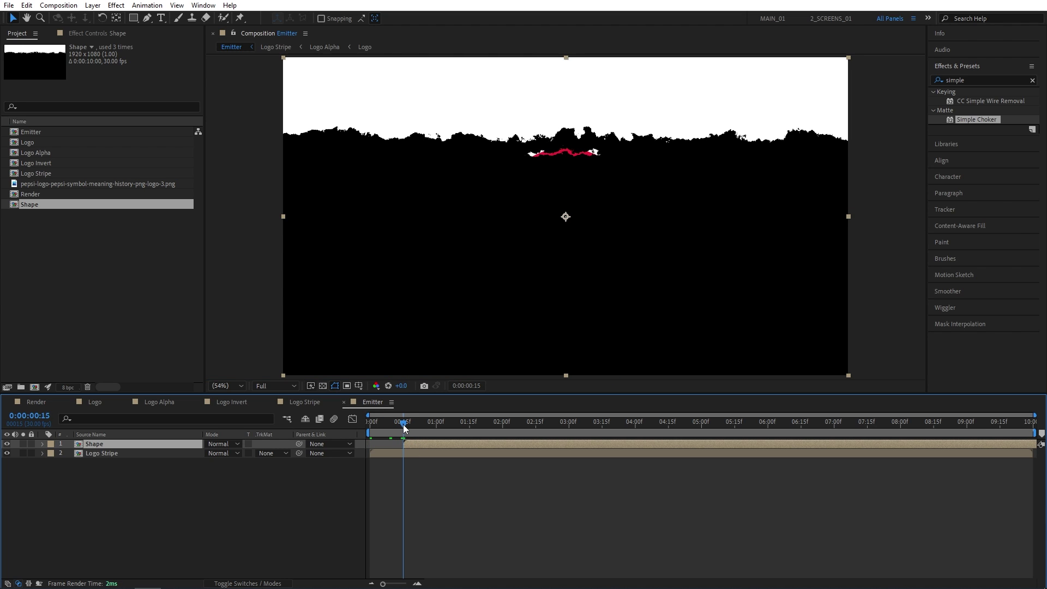
{"action": "left_click", "coordinate": [269, 453]}
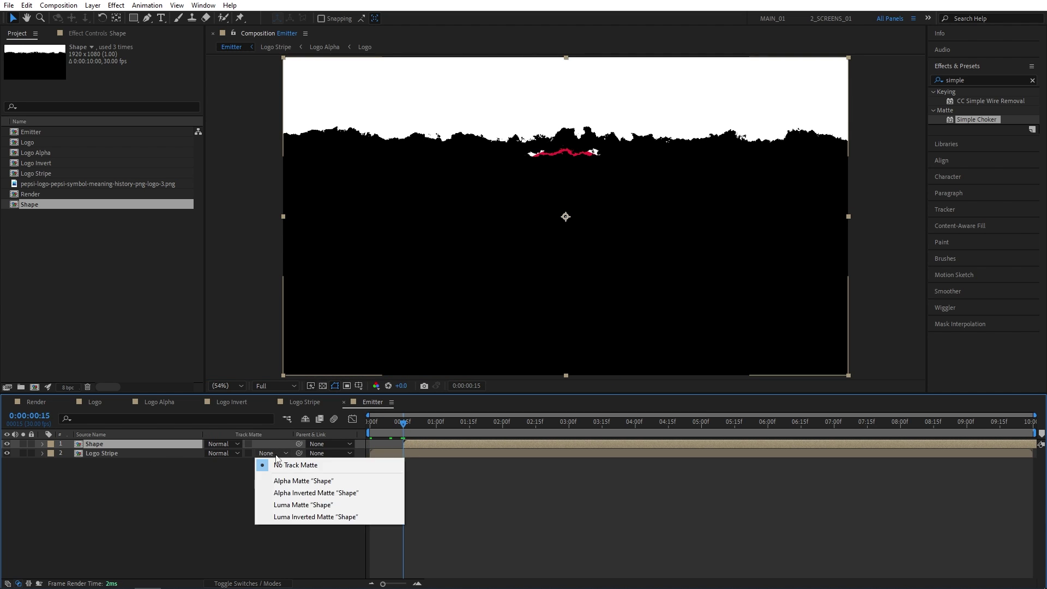
{"action": "left_click", "coordinate": [313, 493]}
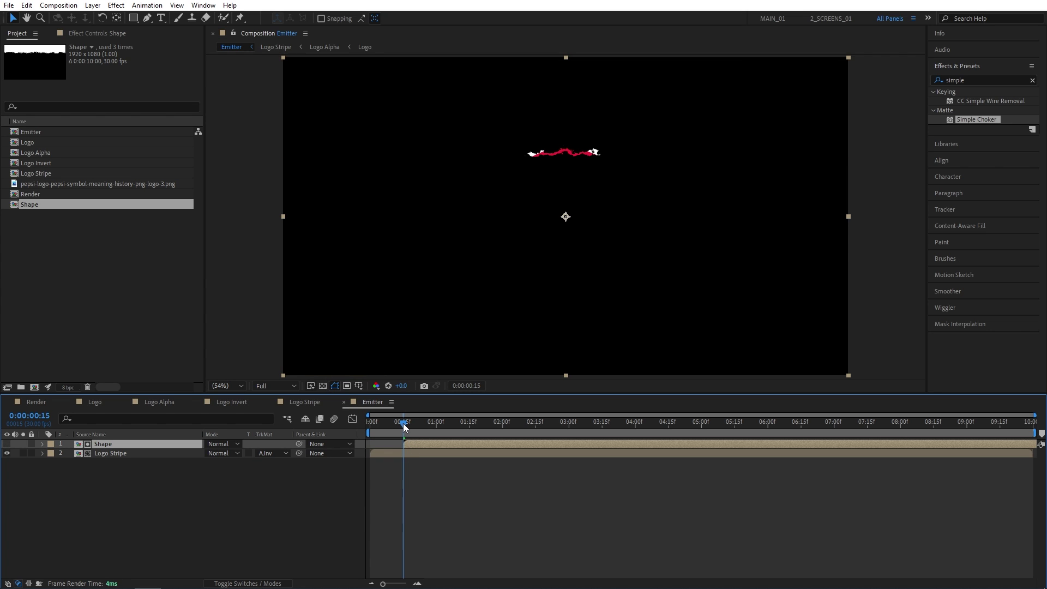
{"action": "left_click_drag", "start_coordinate": [404, 427], "coordinate": [575, 424]}
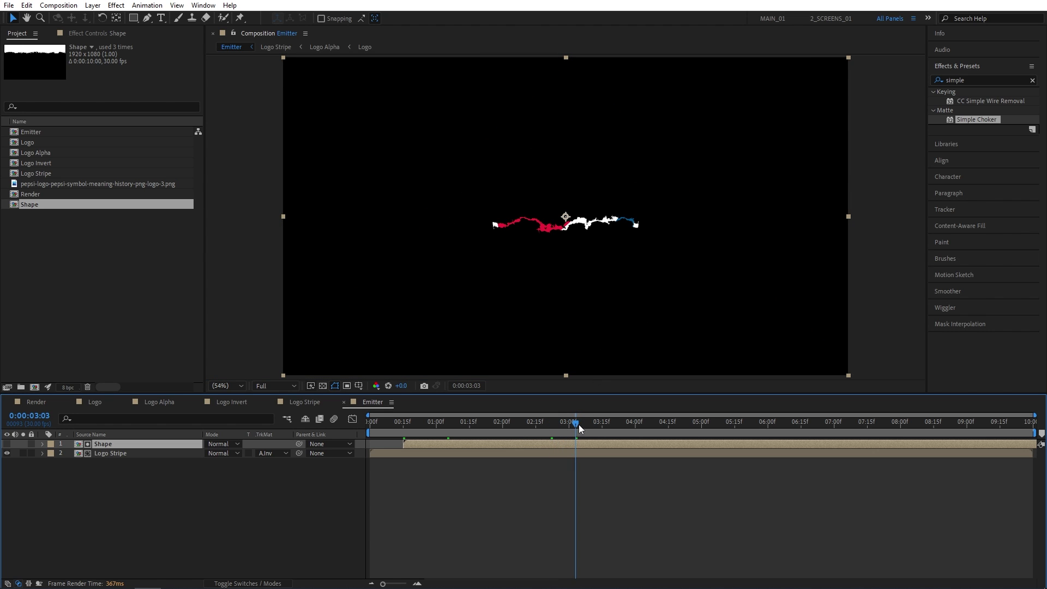
{"action": "left_click_drag", "start_coordinate": [577, 424], "coordinate": [615, 436]}
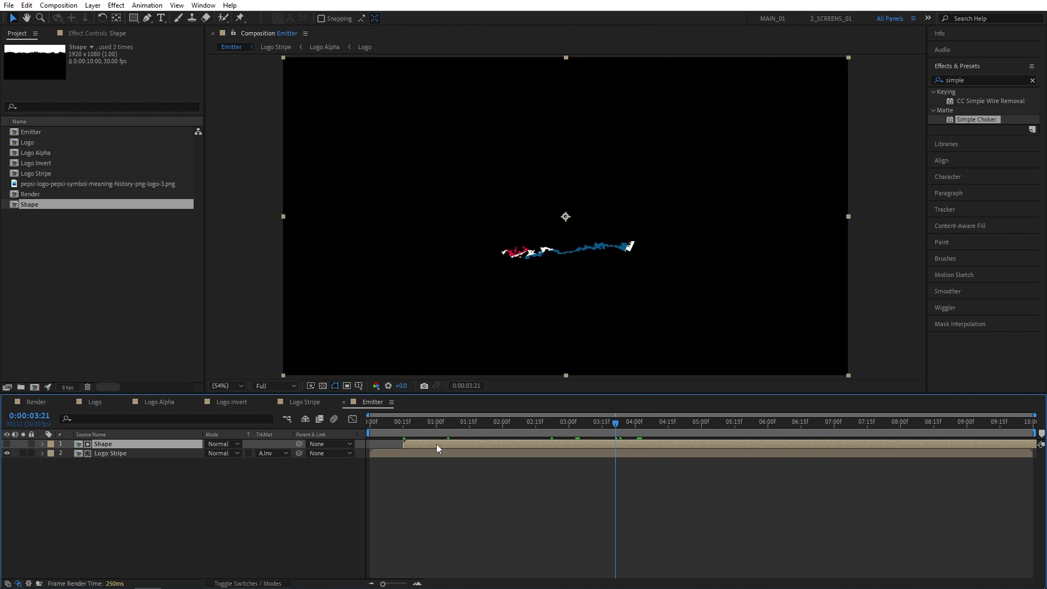
- Place the Emitter comp in the Render comp as a 3D layer with visibility turned off
{"action": "left_click", "coordinate": [33, 402]}
{"action": "left_click", "coordinate": [85, 283]}
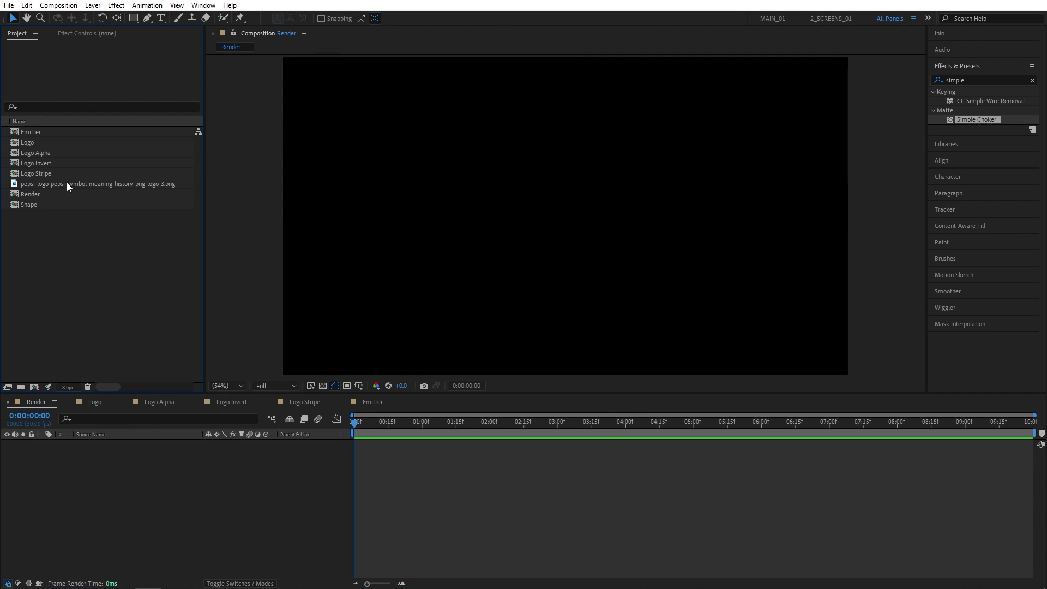
{"action": "left_click_drag", "start_coordinate": [30, 135], "coordinate": [164, 441]}
{"action": "left_click", "coordinate": [146, 493]}
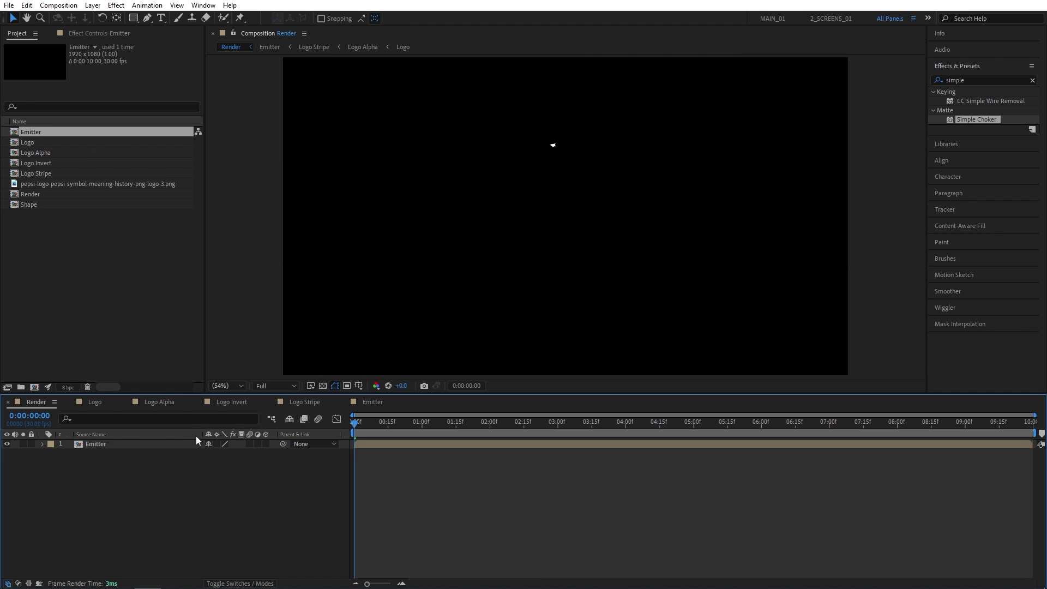
{"action": "left_click", "coordinate": [257, 583]}
{"action": "left_click", "coordinate": [262, 583]}
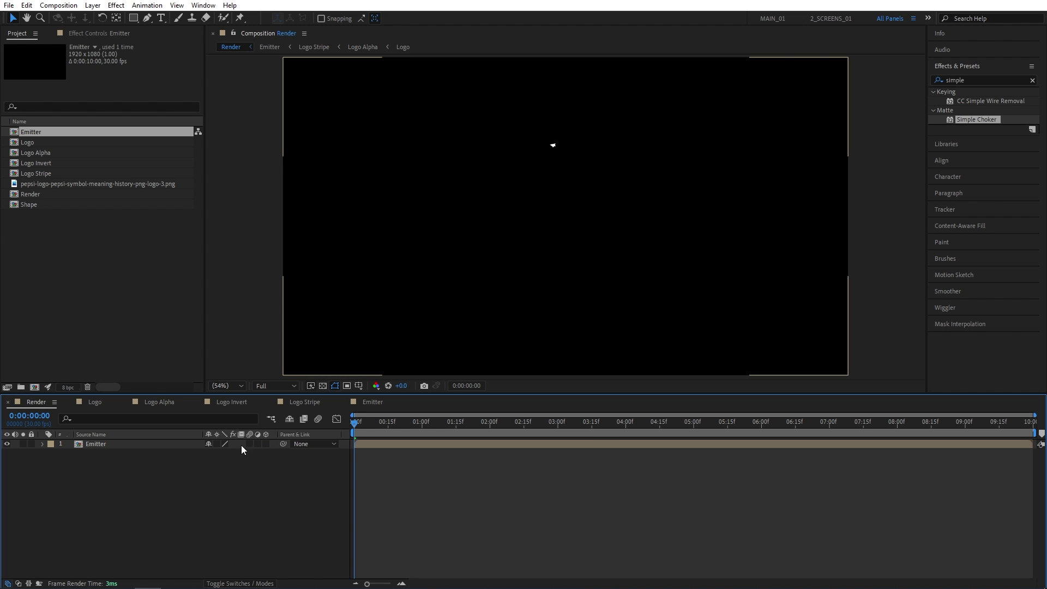
{"action": "left_click", "coordinate": [266, 443]}
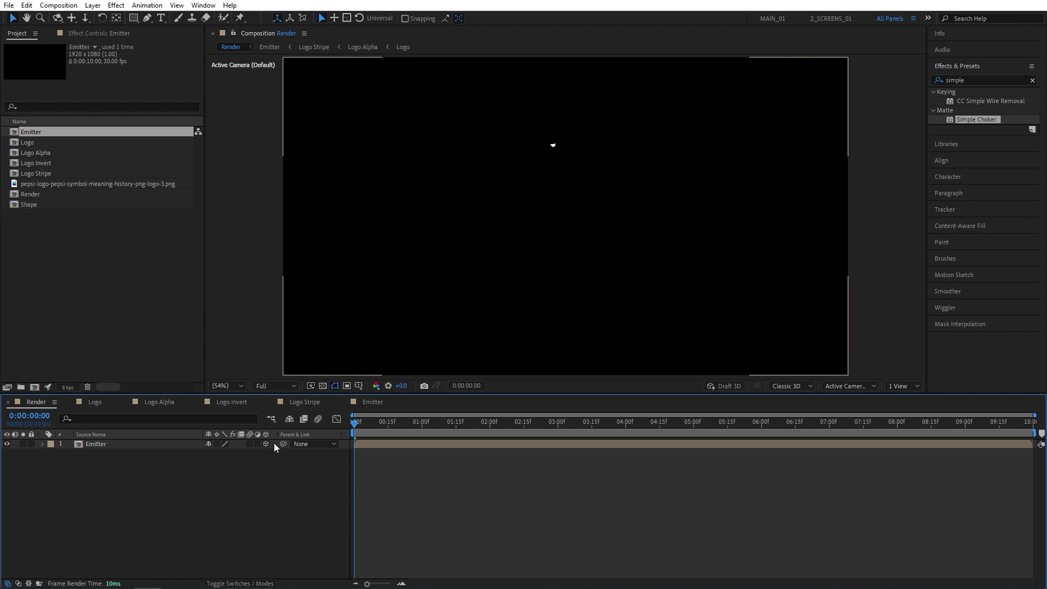
{"action": "left_click", "coordinate": [8, 443]}
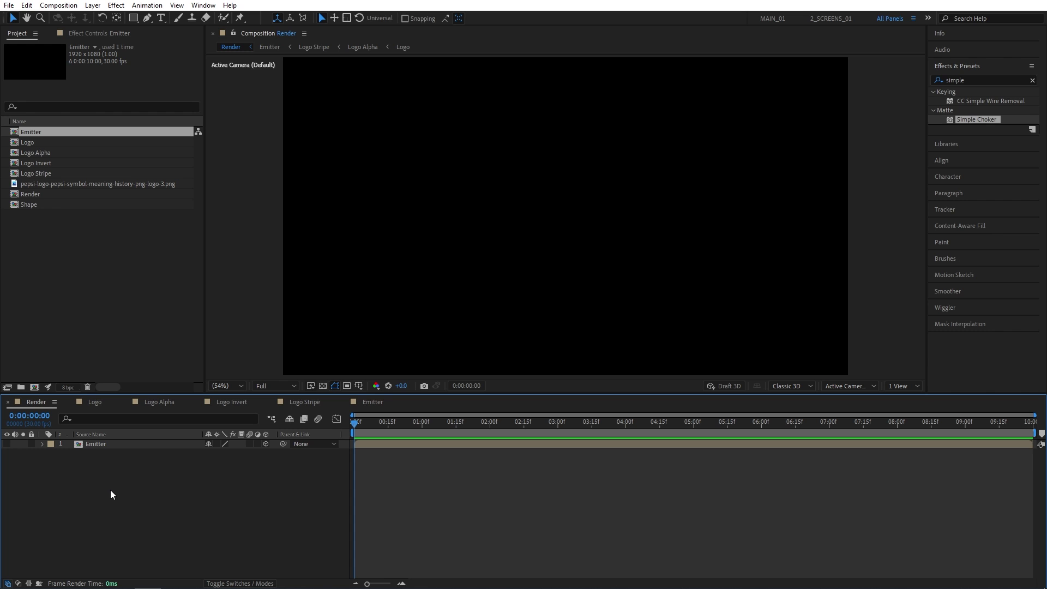
- Create a new solid layer named Particles in the Render comp
{"action": "left_click", "coordinate": [92, 5]}
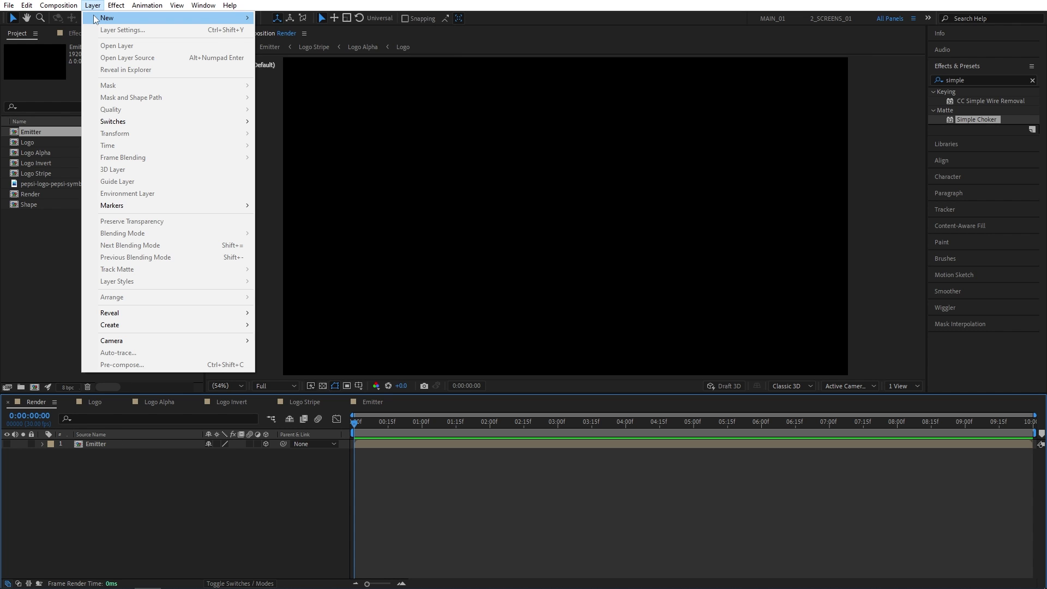
{"action": "mouse_move", "coordinate": [154, 19]}
{"action": "left_click", "coordinate": [281, 29]}
{"action": "type", "text": "Particles"}
{"action": "key", "text": "Return"}
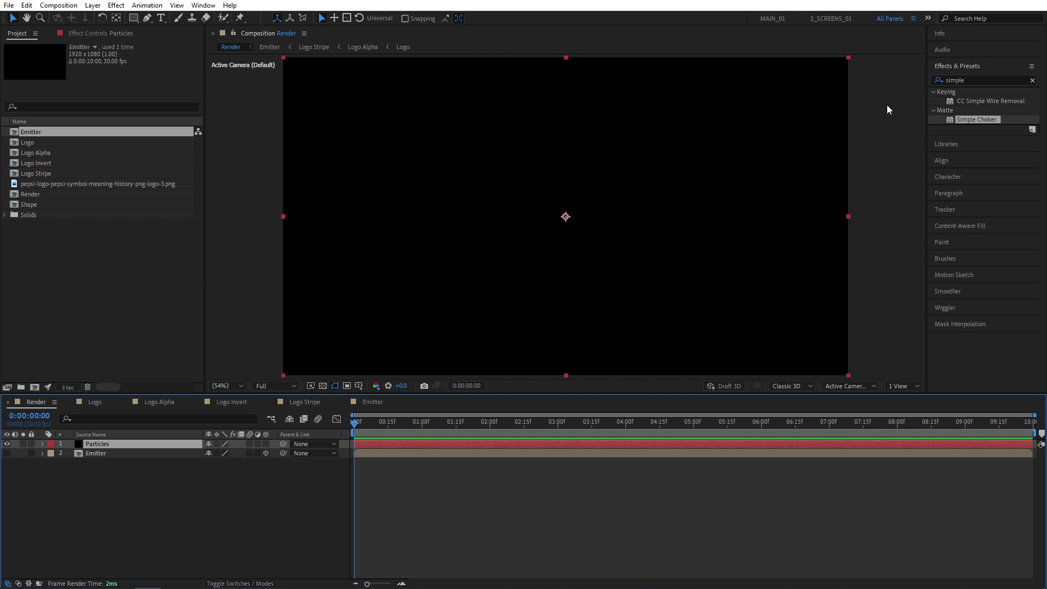
- Search 'particu' and apply Trapcode Particular to the Particles layer
{"action": "left_click", "coordinate": [969, 78]}
{"action": "double_click", "coordinate": [969, 78]}
{"action": "type", "text": "particu"}
{"action": "left_click_drag", "start_coordinate": [970, 101], "coordinate": [107, 444]}
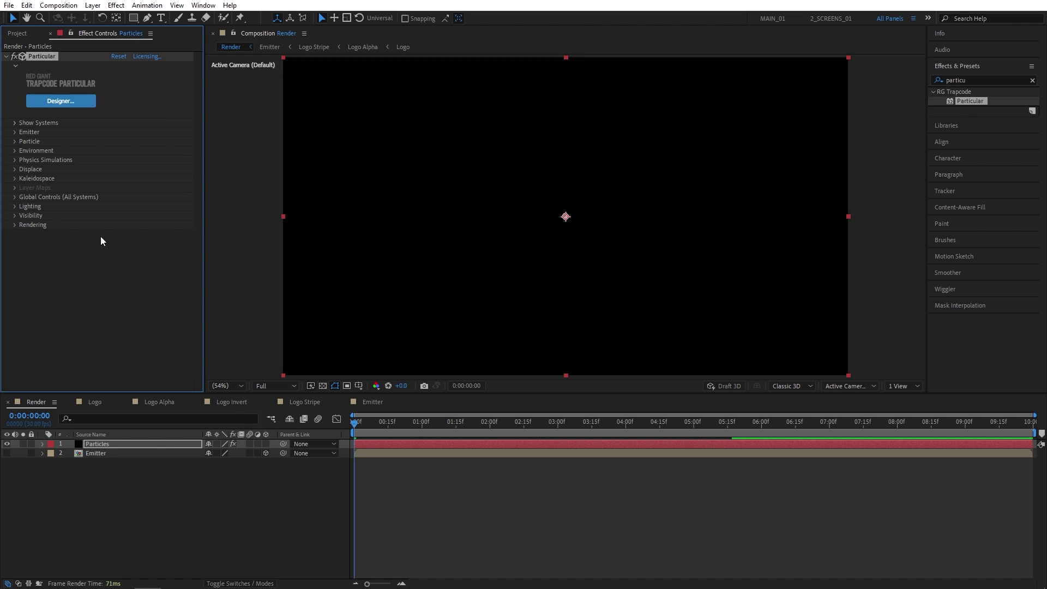
- Set Particular's Emitter Type to Layer and set the Particles/sec rate
{"action": "left_click", "coordinate": [15, 132]}
{"action": "left_click", "coordinate": [135, 142]}
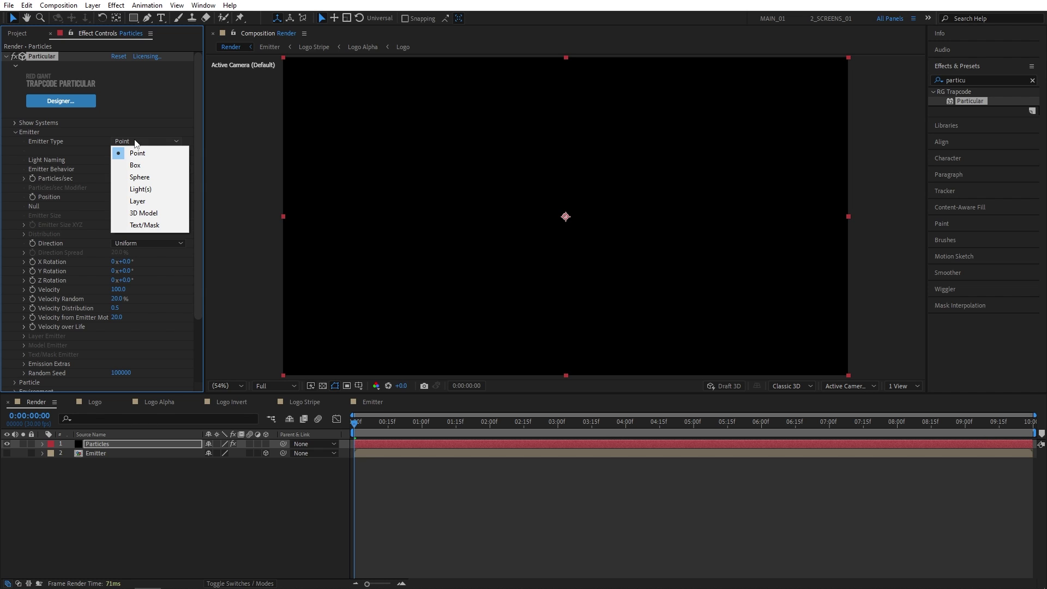
{"action": "left_click", "coordinate": [82, 178]}
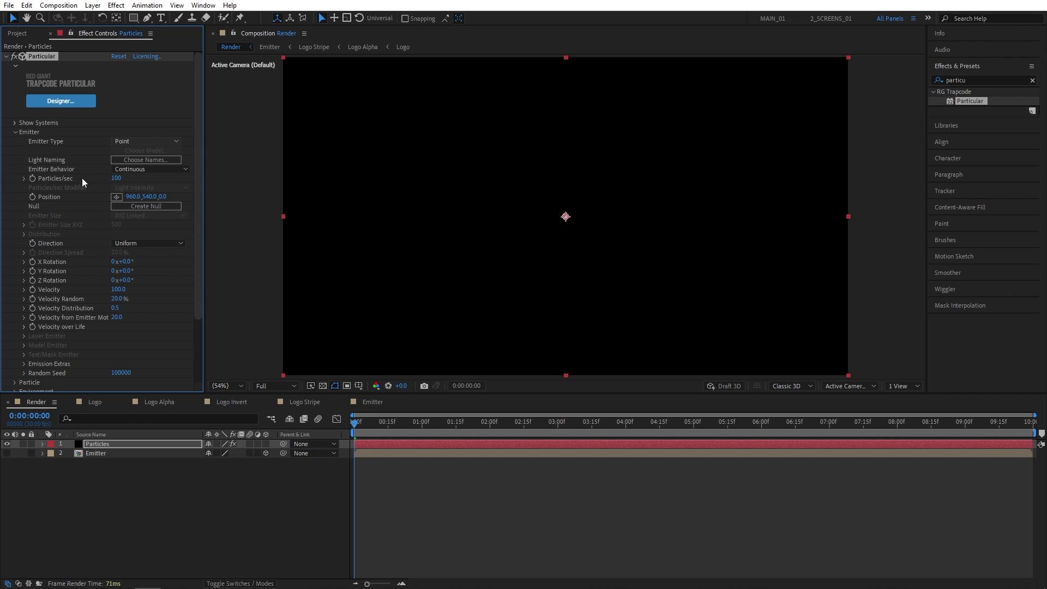
{"action": "left_click", "coordinate": [118, 179]}
{"action": "type", "text": "300000"}
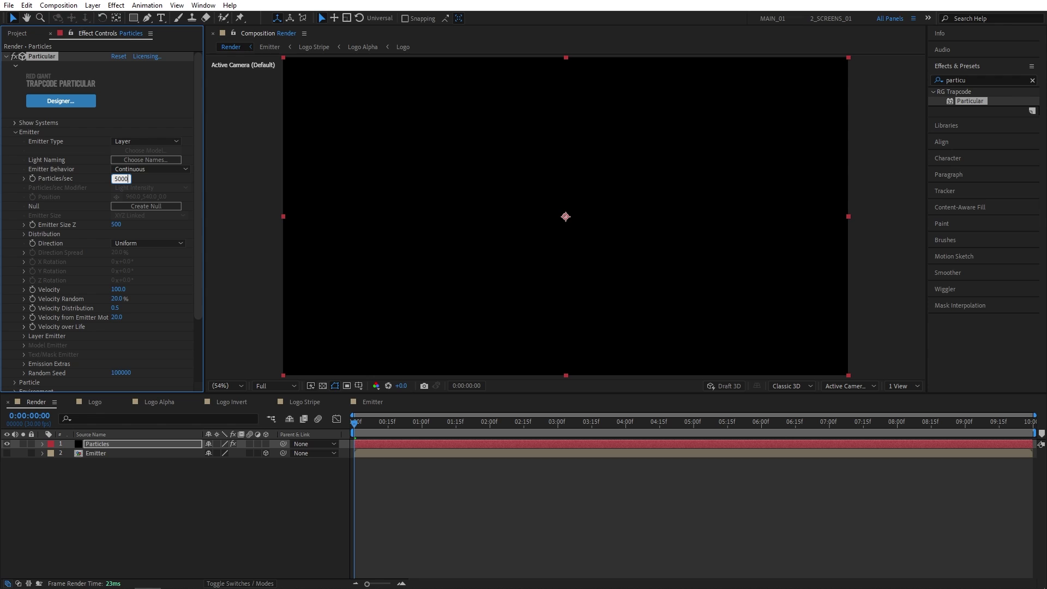
- Set Emitter Size Z to 50 and Velocity to 25
{"action": "left_click", "coordinate": [117, 224]}
{"action": "type", "text": "50"}
{"action": "left_click", "coordinate": [130, 289]}
{"action": "type", "text": "25"}
{"action": "left_click", "coordinate": [24, 336]}
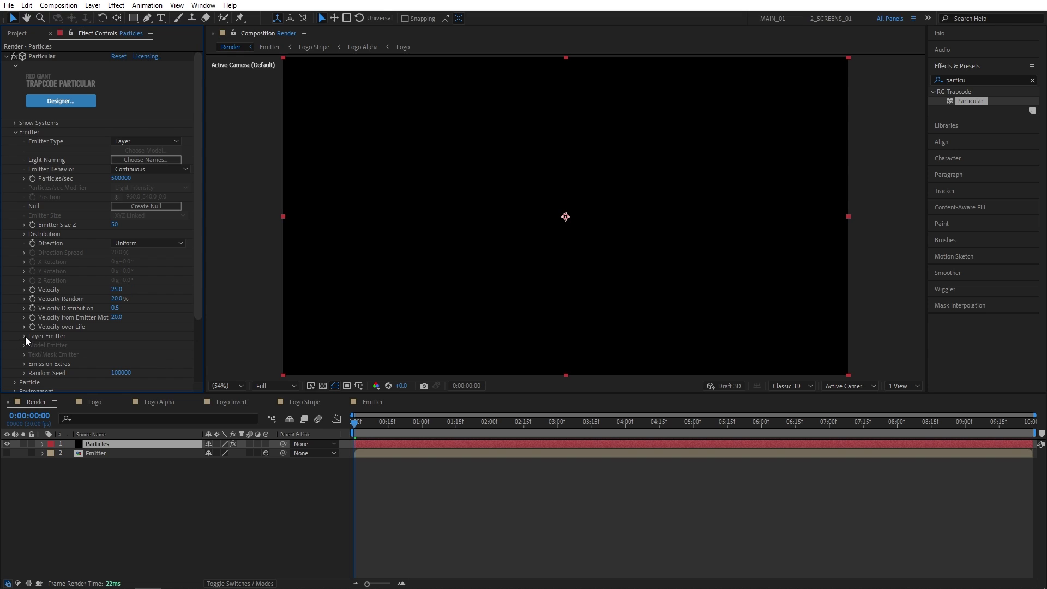
- Use the Emitter layer as the particle source and scrub to 0:00:02:23
{"action": "left_click", "coordinate": [128, 345]}
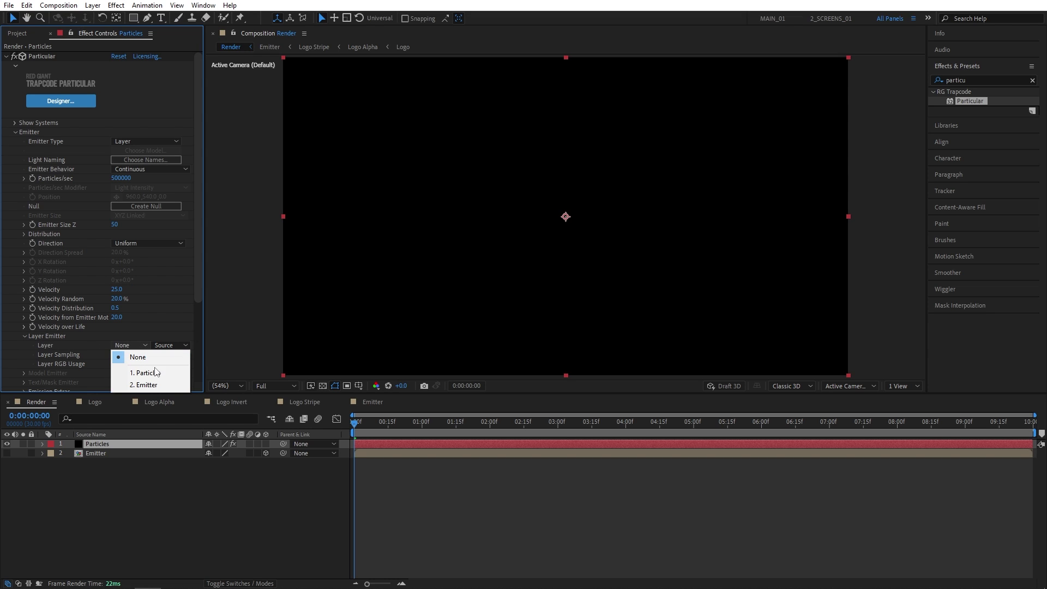
{"action": "left_click", "coordinate": [143, 385]}
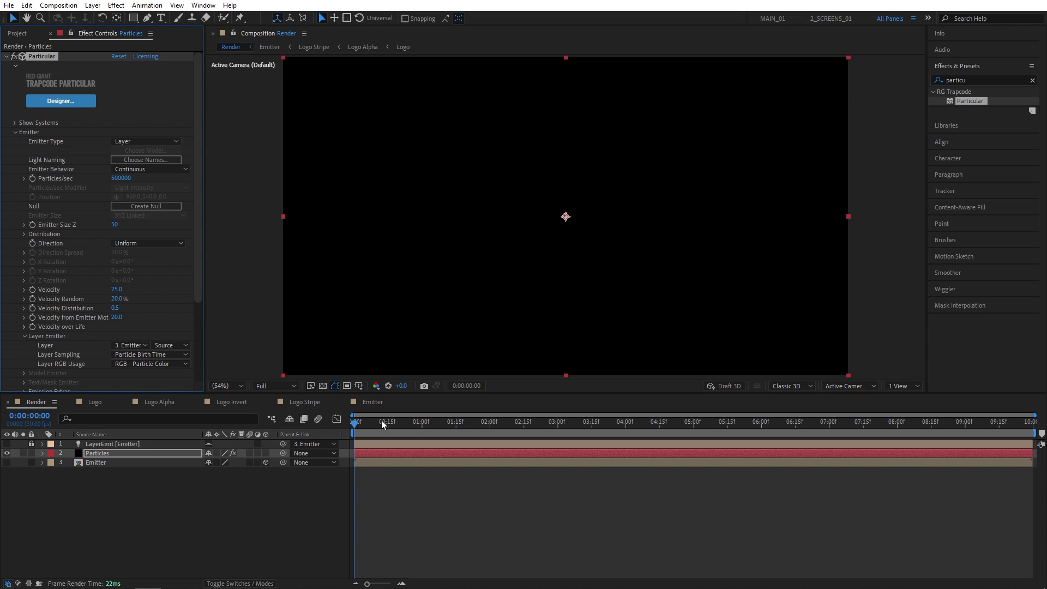
{"action": "left_click_drag", "start_coordinate": [354, 426], "coordinate": [543, 433]}
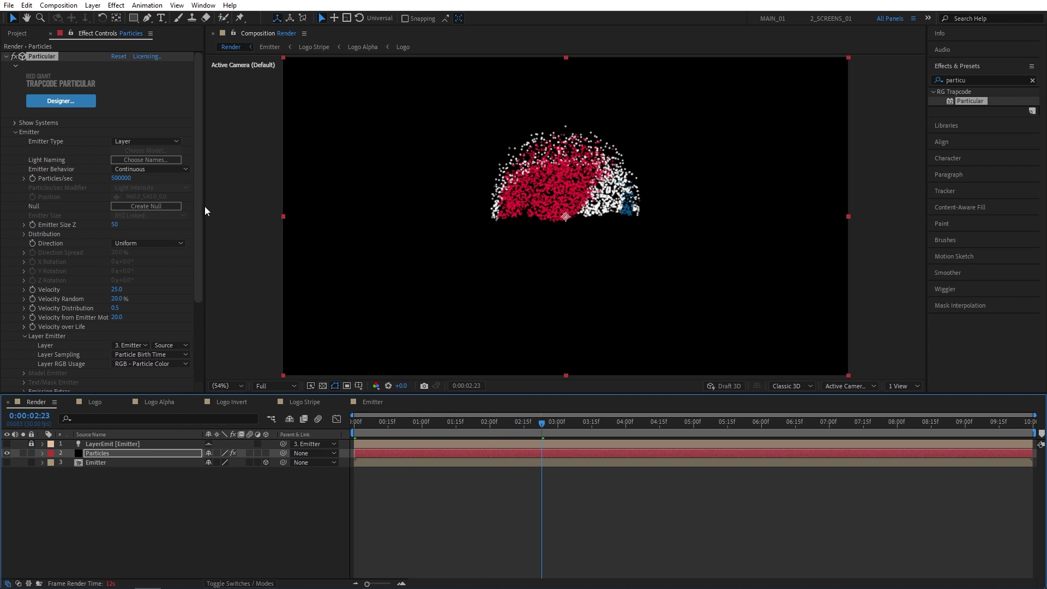
- Set particle Sphere Feather 0, Size 6 and Size Random 100%
{"action": "scroll", "coordinate": [197, 250], "scroll_direction": "down", "scroll_amount": 2}
{"action": "scroll", "coordinate": [196, 250], "scroll_direction": "down", "scroll_amount": 5}
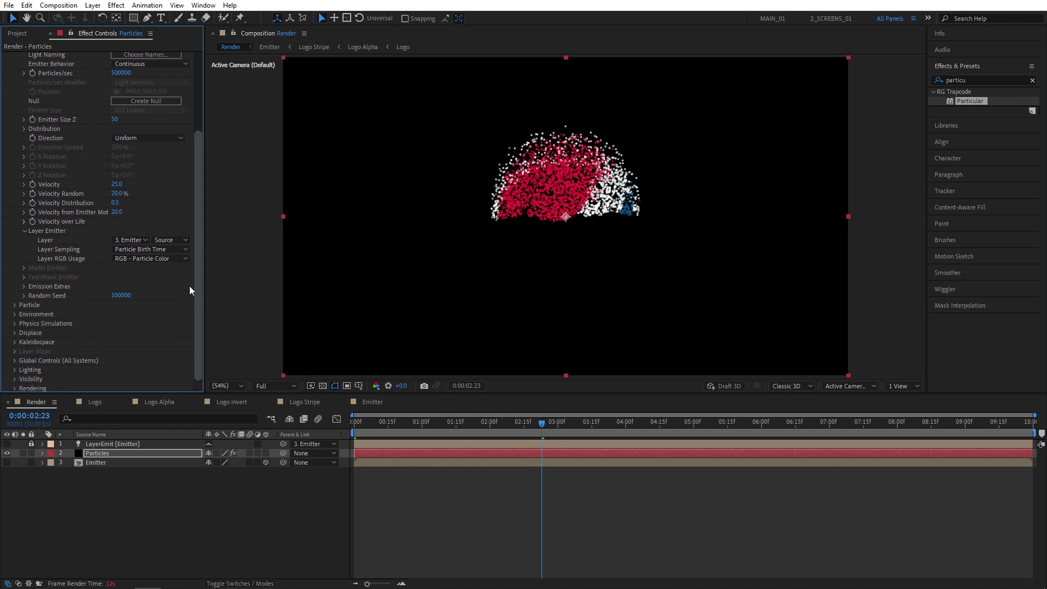
{"action": "left_click", "coordinate": [16, 305]}
{"action": "scroll", "coordinate": [92, 169], "scroll_direction": "down", "scroll_amount": 10}
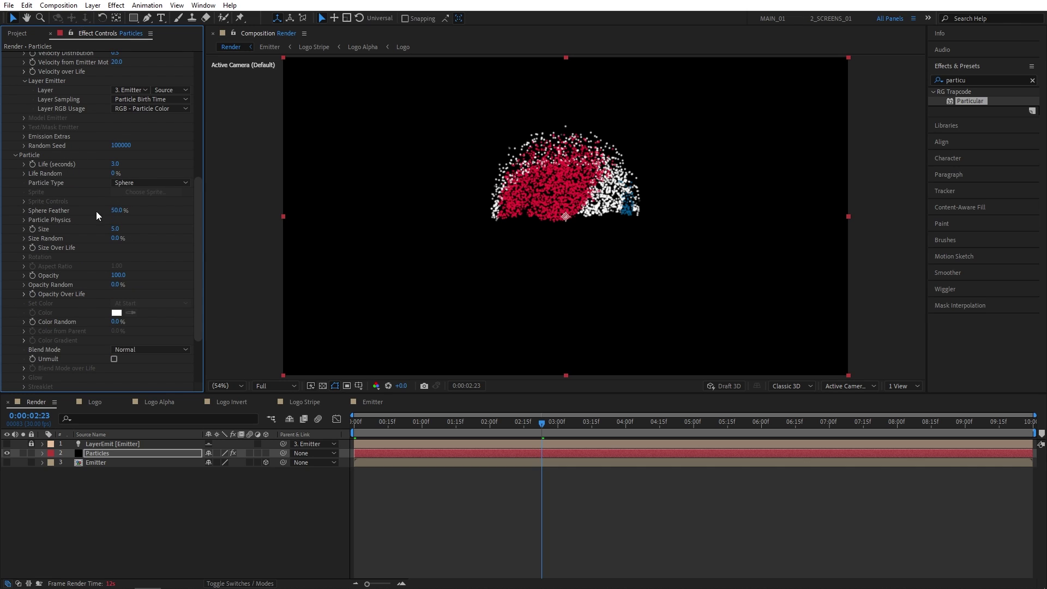
{"action": "left_click", "coordinate": [117, 210]}
{"action": "type", "text": "0"}
{"action": "key", "text": "Return"}
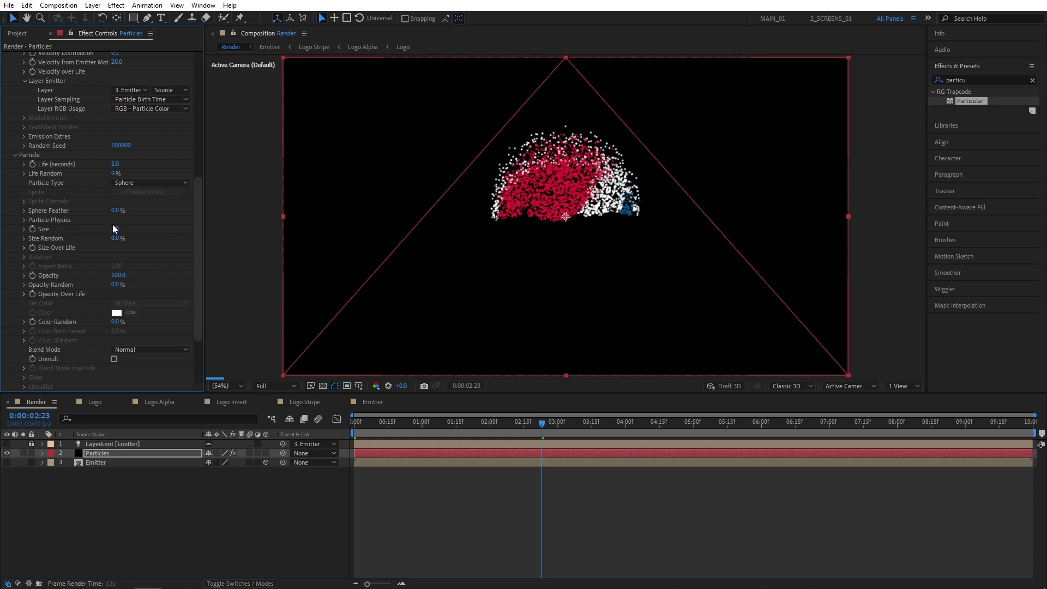
{"action": "left_click", "coordinate": [114, 229]}
{"action": "type", "text": "6"}
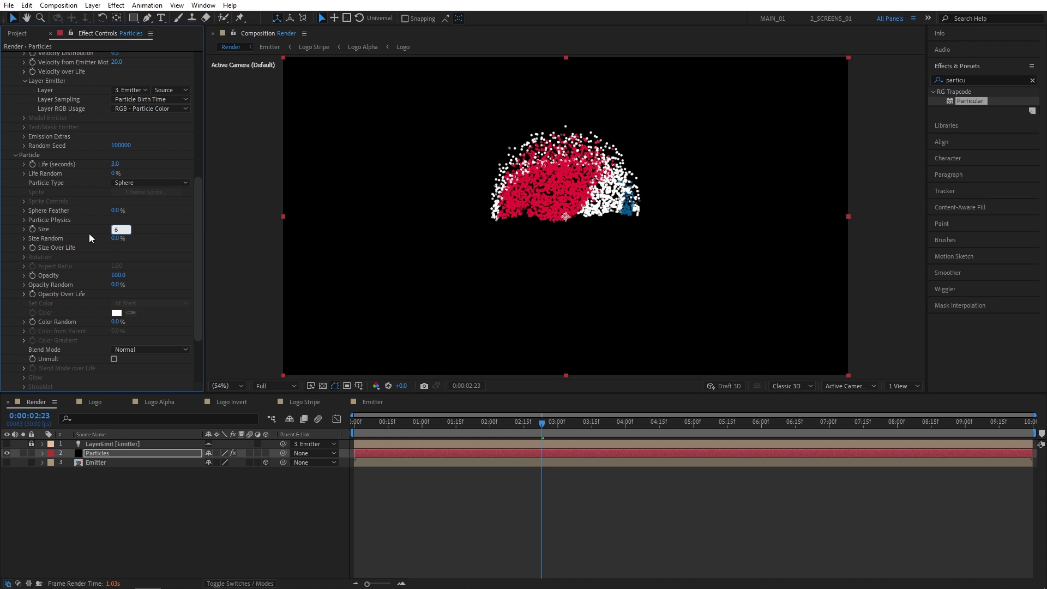
{"action": "key", "text": "Tab"}
{"action": "type", "text": "10"}
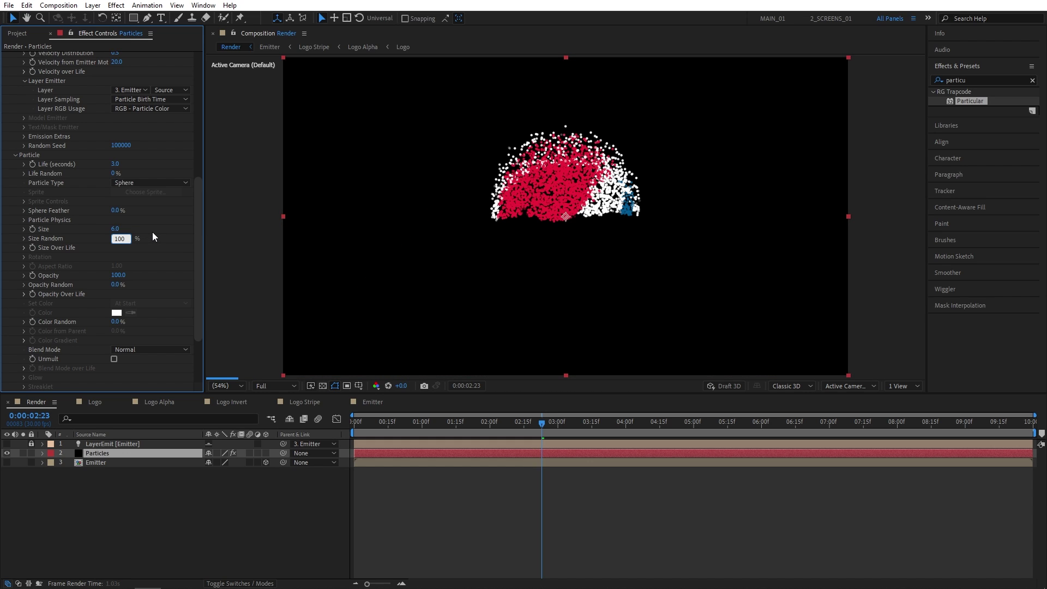
{"action": "key", "text": "Return"}
- Apply ramp-down presets to Size Over Life and Opacity Over Life
{"action": "left_click", "coordinate": [24, 248]}
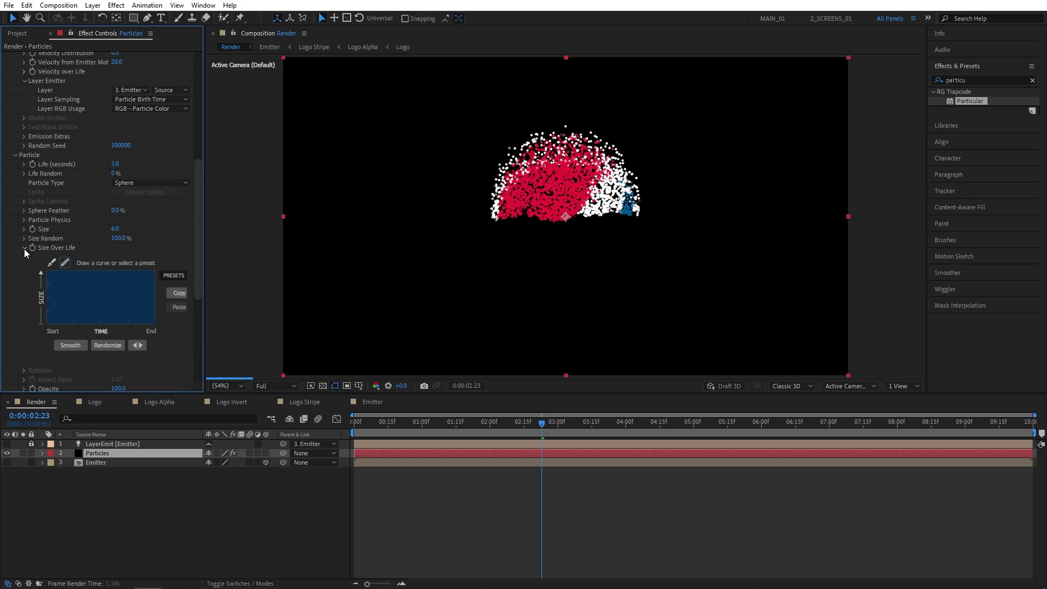
{"action": "left_click_drag", "start_coordinate": [203, 281], "coordinate": [219, 281]}
{"action": "left_click", "coordinate": [183, 276]}
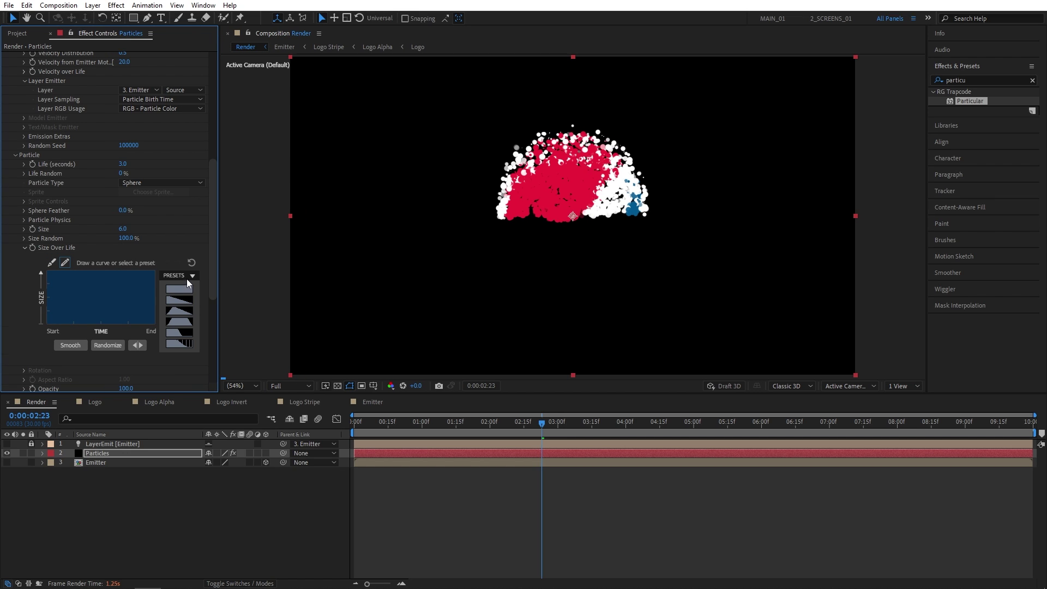
{"action": "left_click", "coordinate": [179, 300]}
{"action": "scroll", "coordinate": [212, 264], "scroll_direction": "down", "scroll_amount": 5}
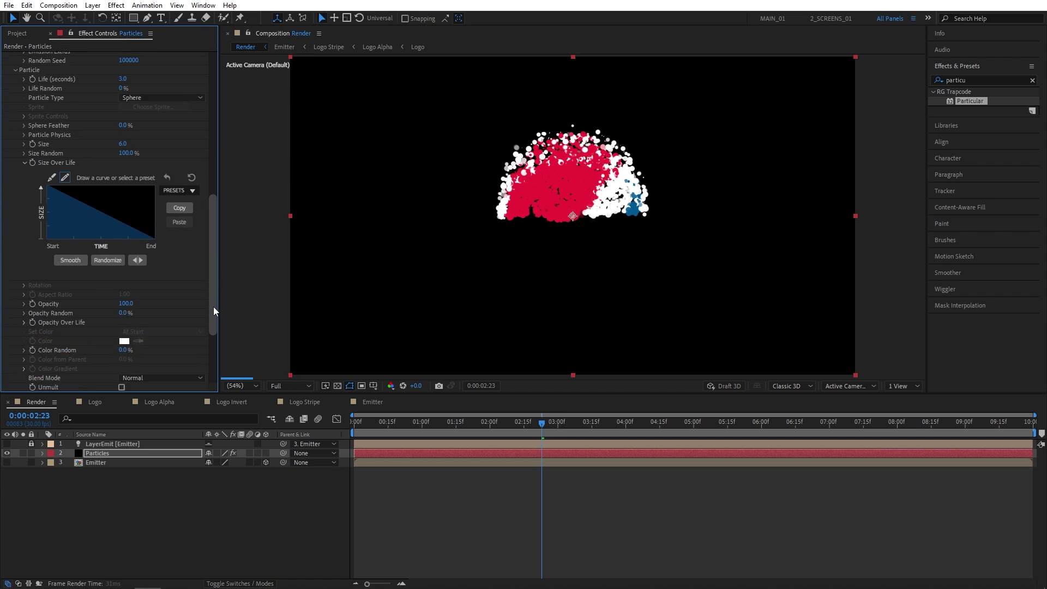
{"action": "left_click", "coordinate": [24, 273]}
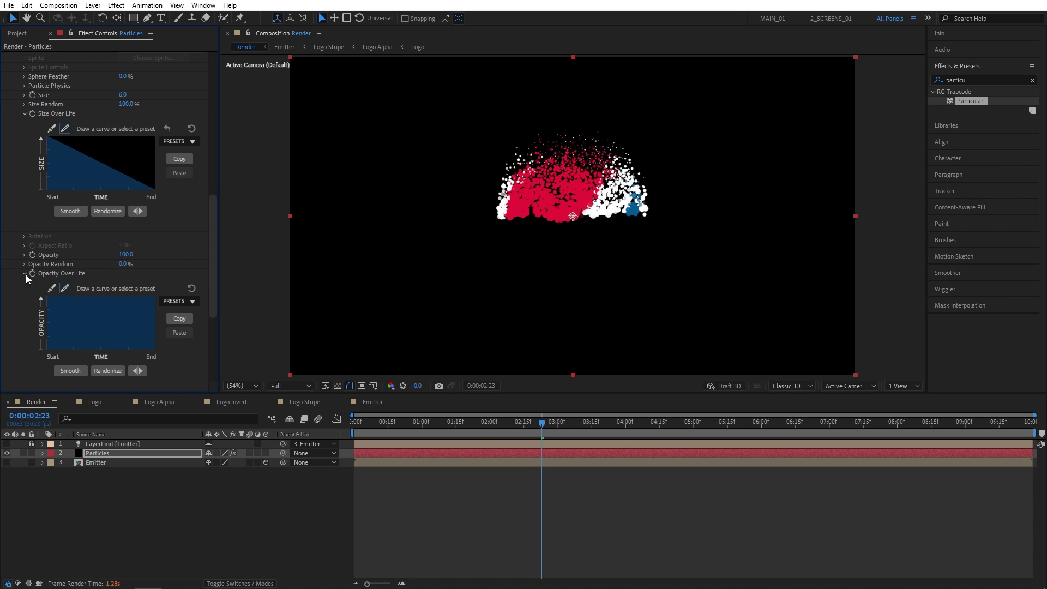
{"action": "left_click", "coordinate": [174, 301]}
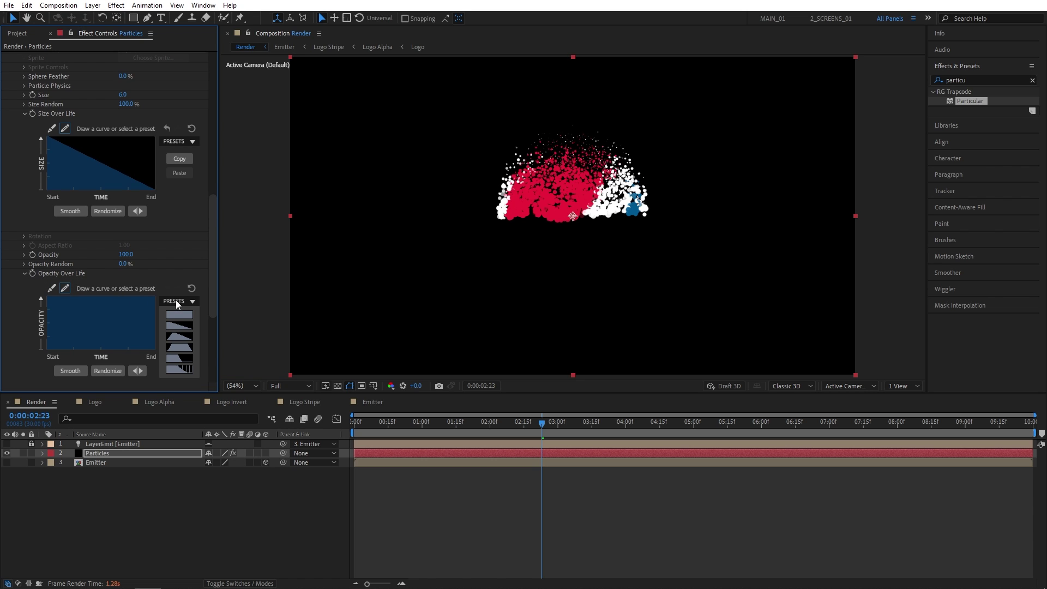
{"action": "left_click", "coordinate": [180, 329]}
{"action": "left_click_drag", "start_coordinate": [218, 270], "coordinate": [211, 328]}
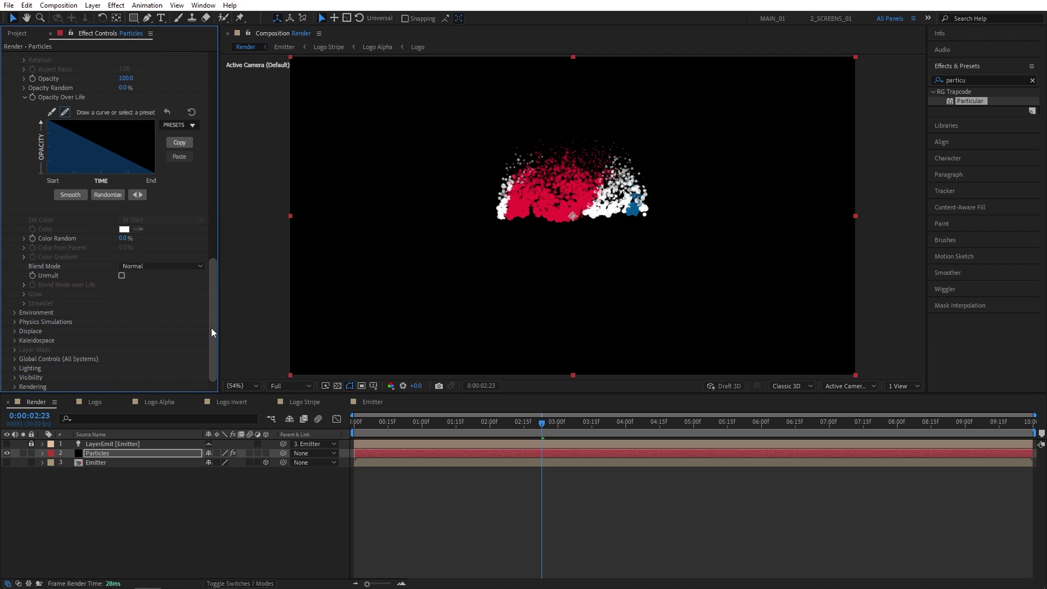
- Set the Turbulence Field Displace XYZ to 200
{"action": "left_click", "coordinate": [14, 331]}
{"action": "left_click", "coordinate": [24, 377]}
{"action": "scroll", "coordinate": [133, 338], "scroll_direction": "down", "scroll_amount": 3}
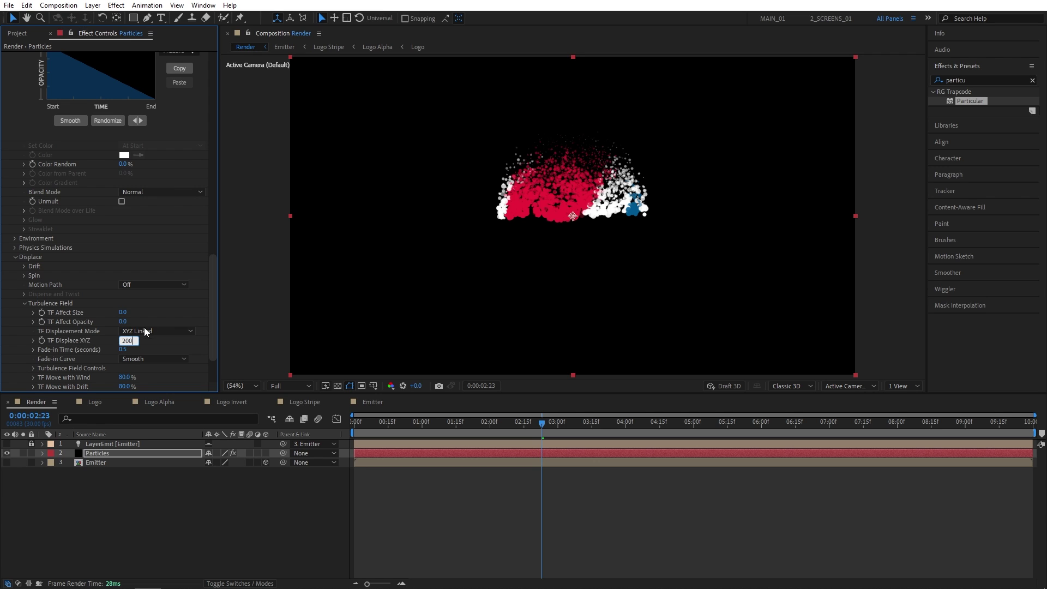
{"action": "key", "text": "Return"}
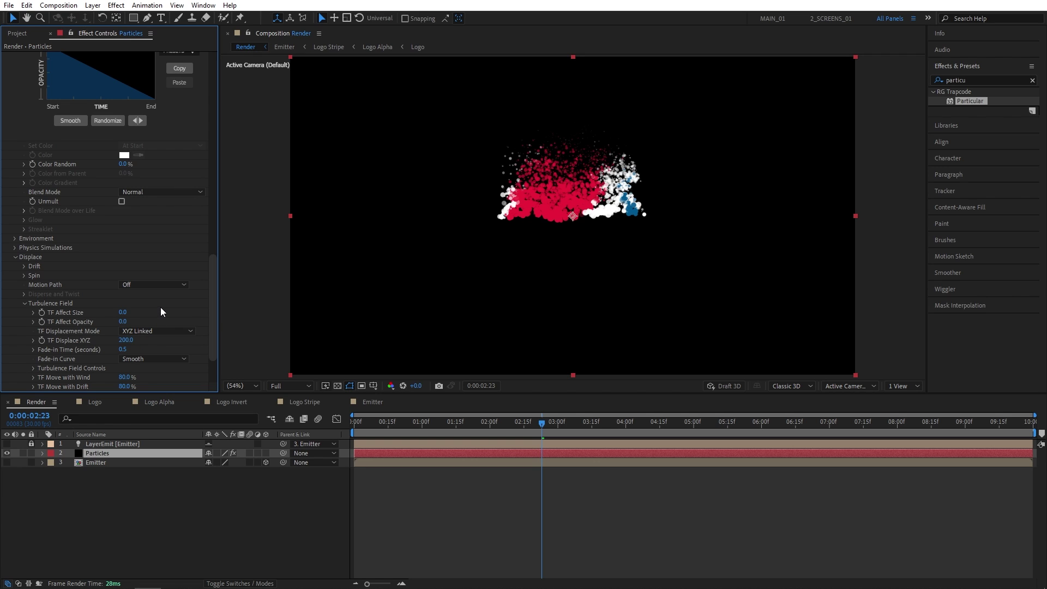
{"action": "left_click_drag", "start_coordinate": [211, 309], "coordinate": [211, 337]}
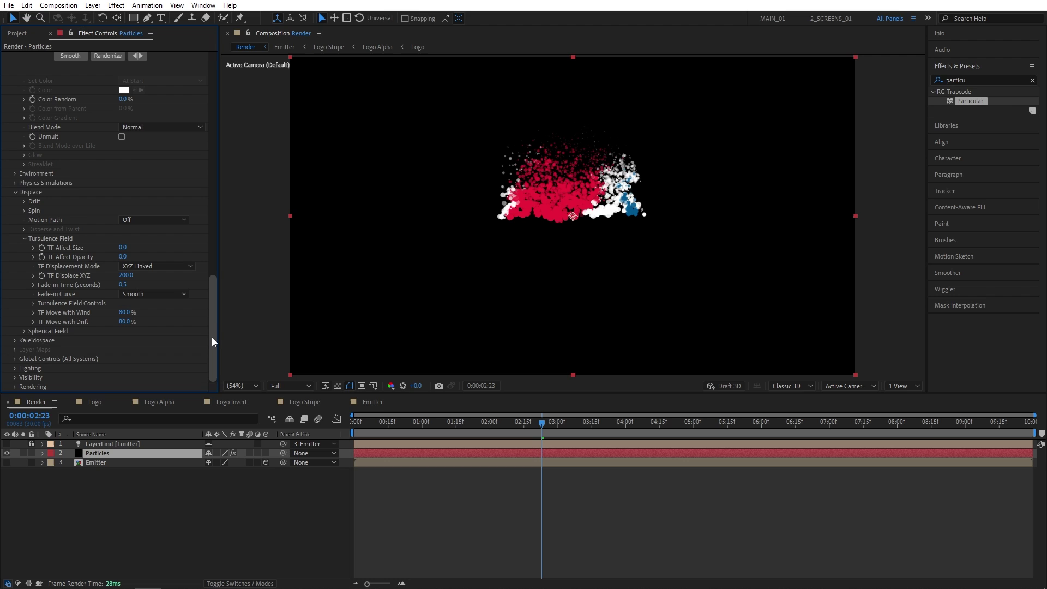
- Enable Shadowlets under Particular's Lighting settings
{"action": "left_click", "coordinate": [15, 368]}
{"action": "scroll", "coordinate": [28, 368], "scroll_direction": "down", "scroll_amount": 3}
{"action": "left_click", "coordinate": [25, 386]}
{"action": "scroll", "coordinate": [23, 387], "scroll_direction": "down", "scroll_amount": 3}
{"action": "left_click", "coordinate": [123, 313]}
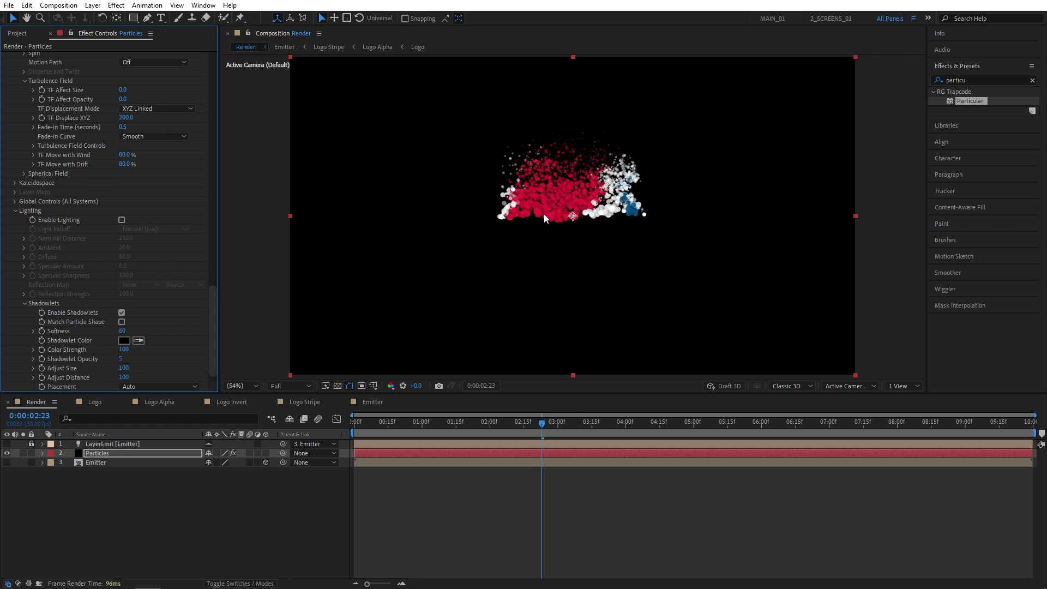
{"action": "scroll", "coordinate": [212, 336], "scroll_direction": "down", "scroll_amount": 1}
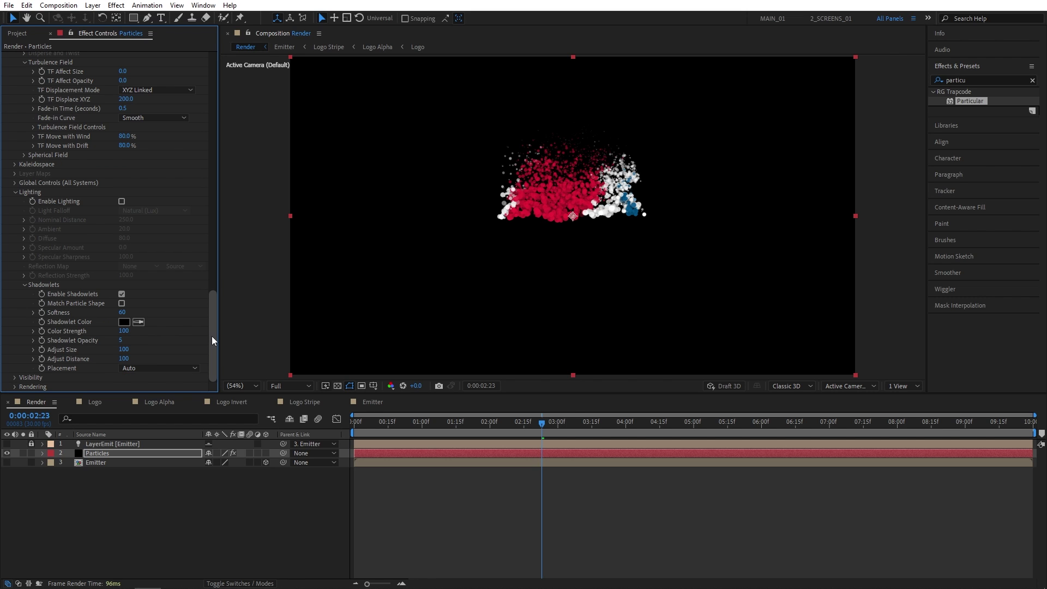
- Add CC Vector Blur to Particles: Perpendicular type, Amount 20, Map Softness 20
{"action": "double_click", "coordinate": [970, 80]}
{"action": "type", "text": "vector"}
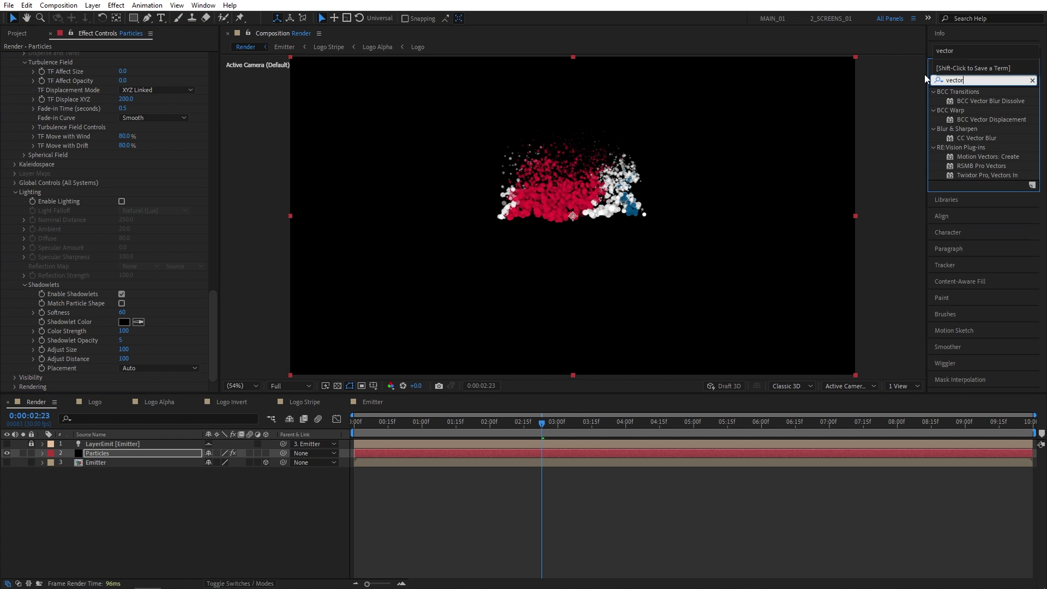
{"action": "left_click_drag", "start_coordinate": [976, 140], "coordinate": [105, 453]}
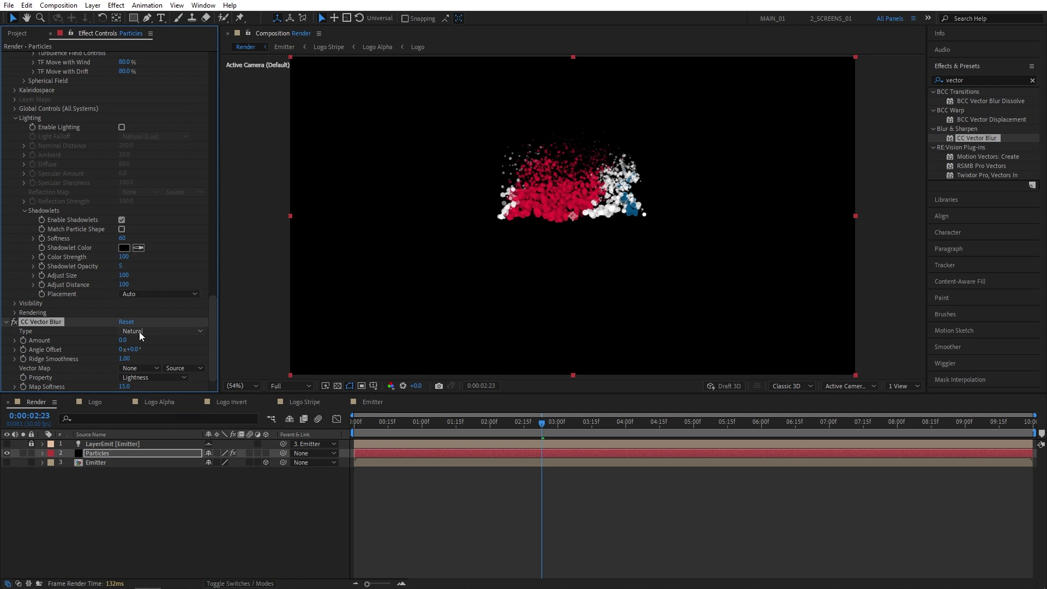
{"action": "left_click", "coordinate": [139, 331]}
{"action": "left_click", "coordinate": [165, 366]}
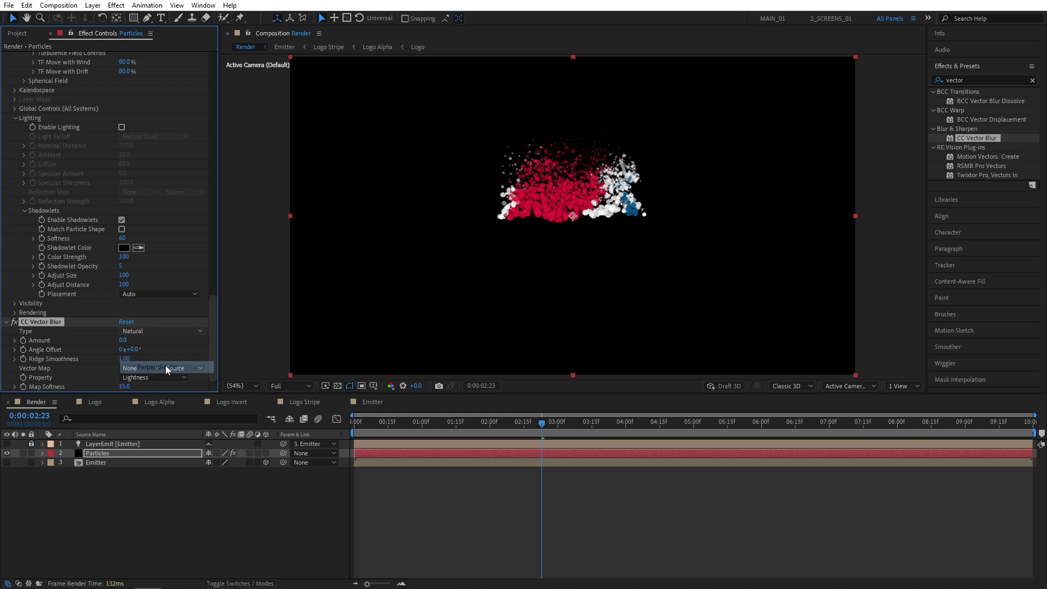
{"action": "left_click", "coordinate": [122, 341]}
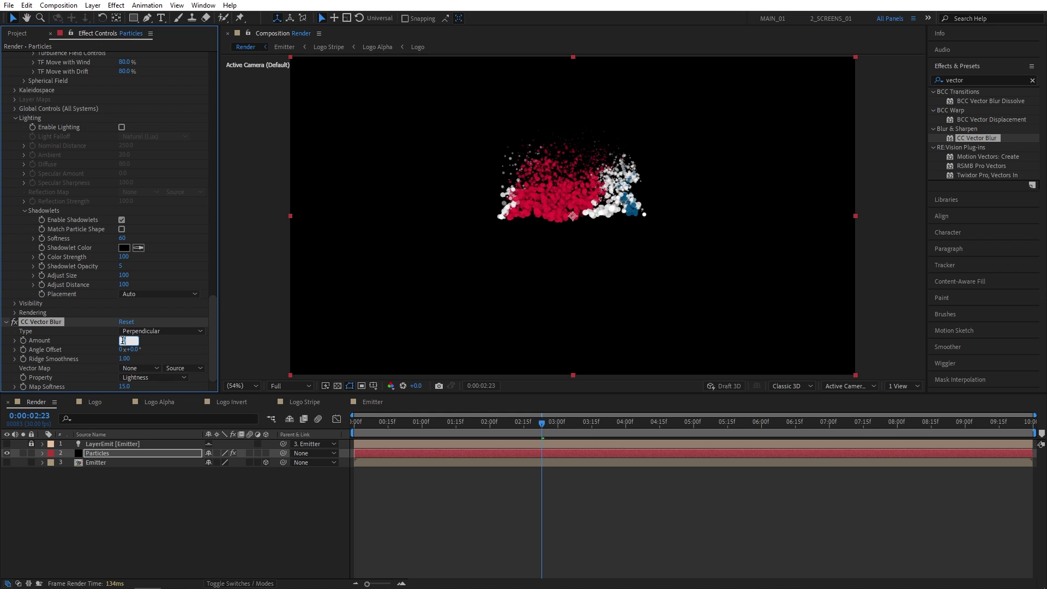
{"action": "left_click", "coordinate": [125, 386]}
{"action": "type", "text": "20"}
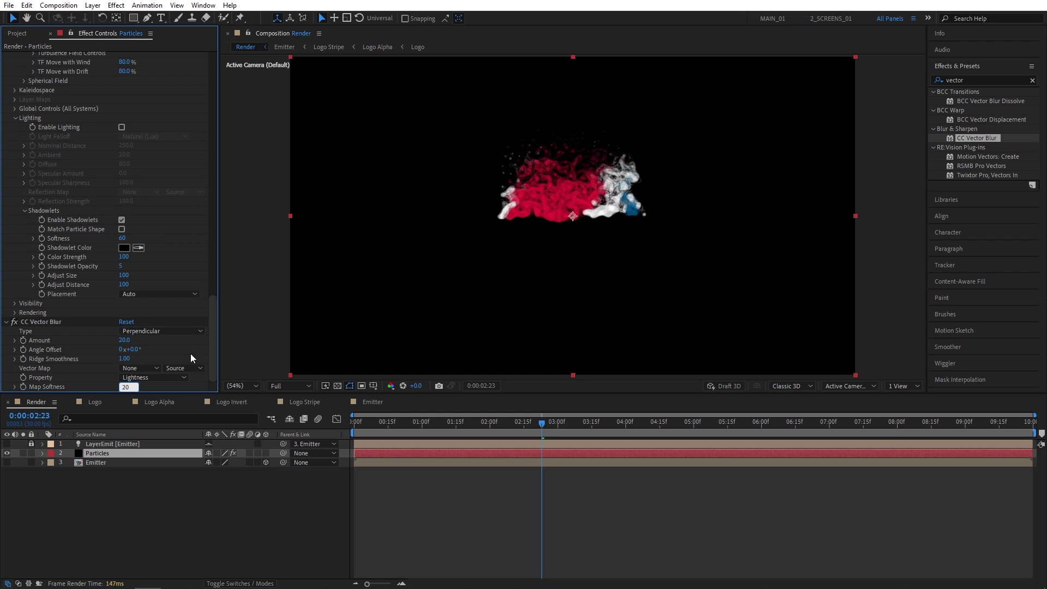
{"action": "key", "text": "Return"}
- Add Sharpen to the Particles layer with Sharpen Amount 100
{"action": "left_click", "coordinate": [970, 81]}
{"action": "type", "text": "sharpen"}
{"action": "left_click_drag", "start_coordinate": [973, 119], "coordinate": [96, 454]}
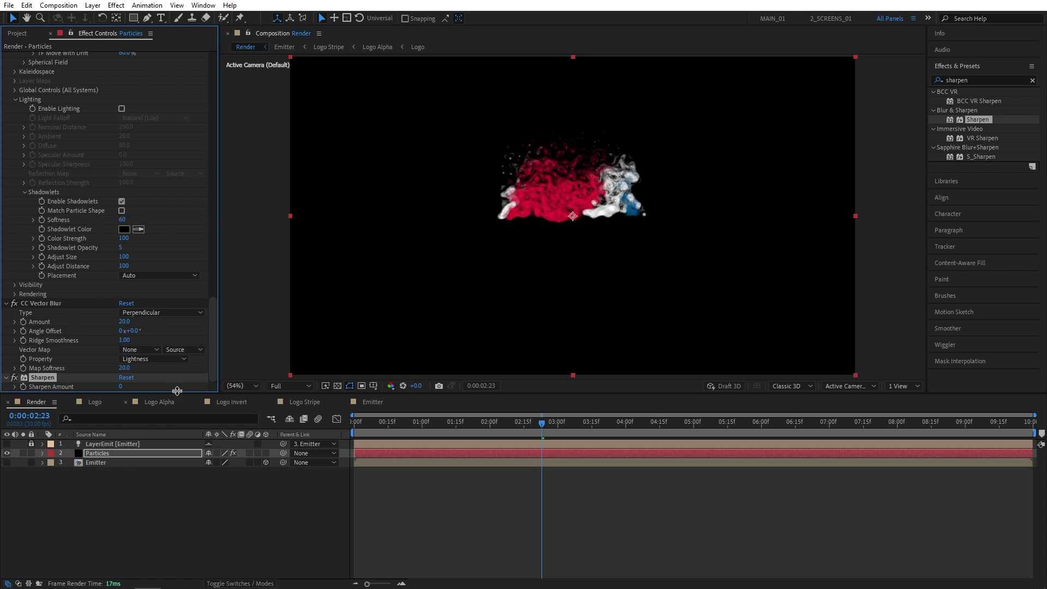
{"action": "left_click", "coordinate": [121, 387]}
{"action": "key", "text": "Return"}
- Apply Glow to the Particles layer with Glow Radius 100
{"action": "double_click", "coordinate": [981, 80]}
{"action": "type", "text": "glow"}
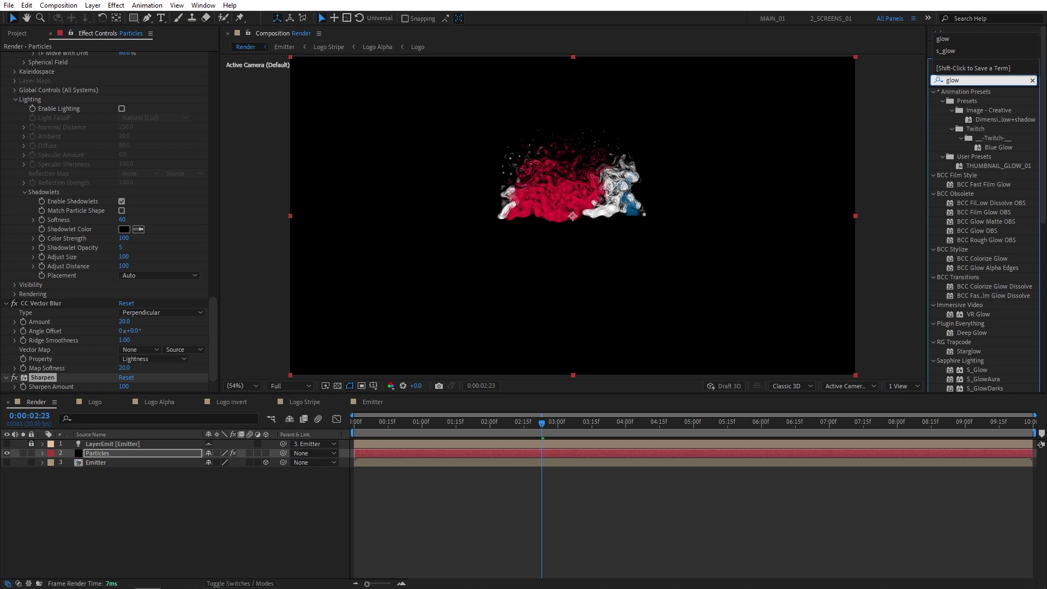
{"action": "scroll", "coordinate": [990, 313], "scroll_direction": "down", "scroll_amount": 5}
{"action": "left_click_drag", "start_coordinate": [974, 307], "coordinate": [99, 454]}
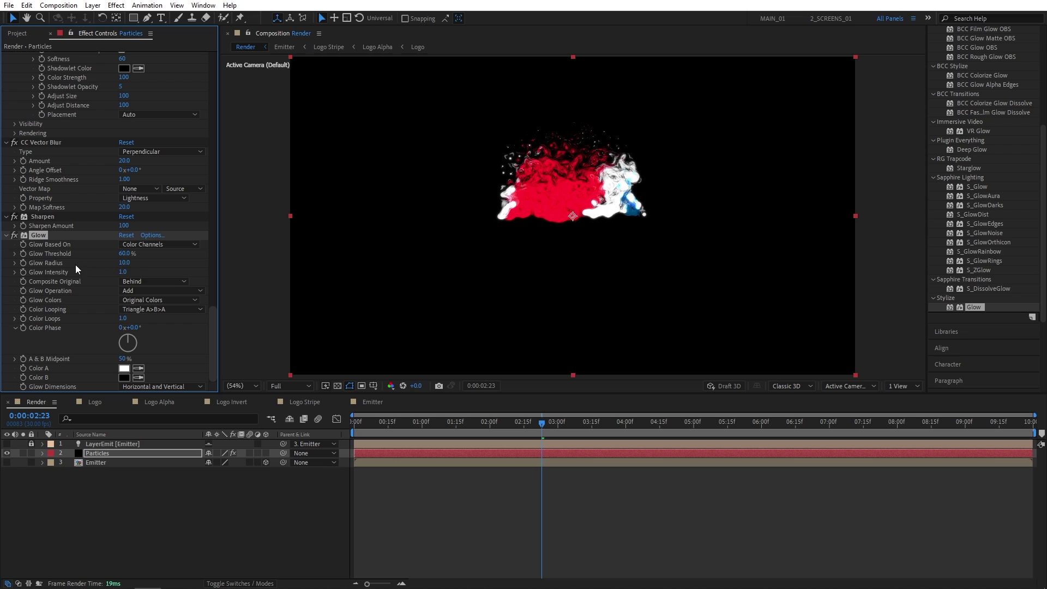
{"action": "left_click", "coordinate": [125, 264]}
{"action": "key", "text": "Return"}
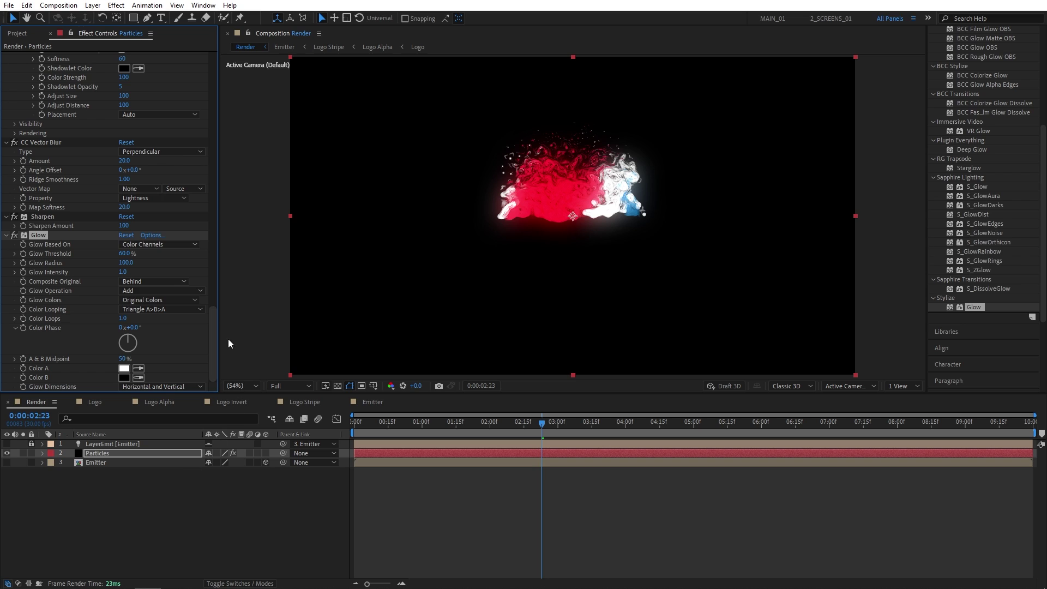
- Add the Logo Invert composition to the Render timeline and move to 0:00:03:06
{"action": "left_click", "coordinate": [17, 34]}
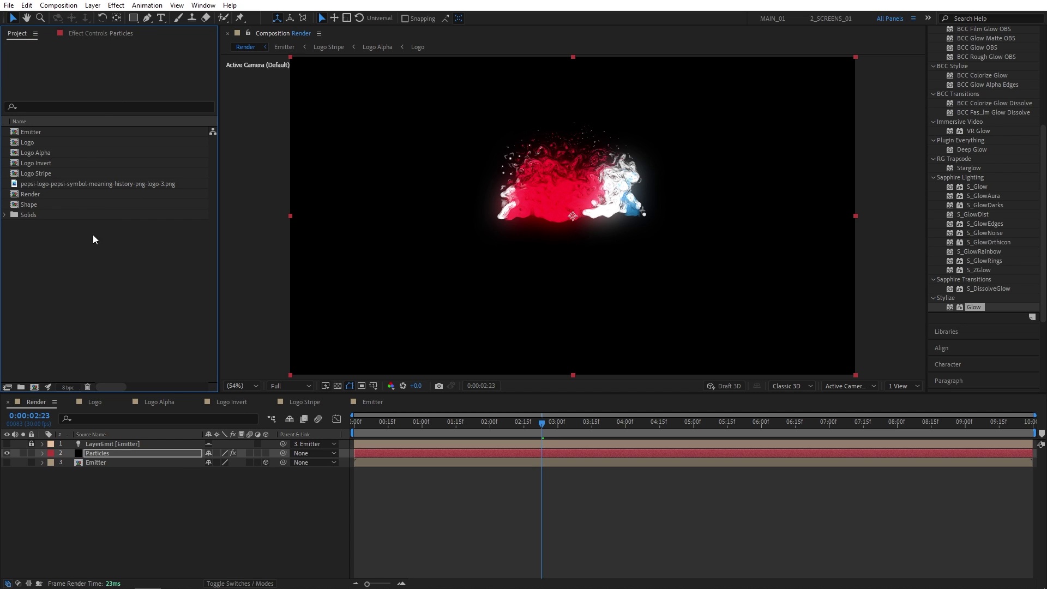
{"action": "left_click_drag", "start_coordinate": [42, 162], "coordinate": [87, 489]}
{"action": "left_click_drag", "start_coordinate": [406, 428], "coordinate": [573, 431]}
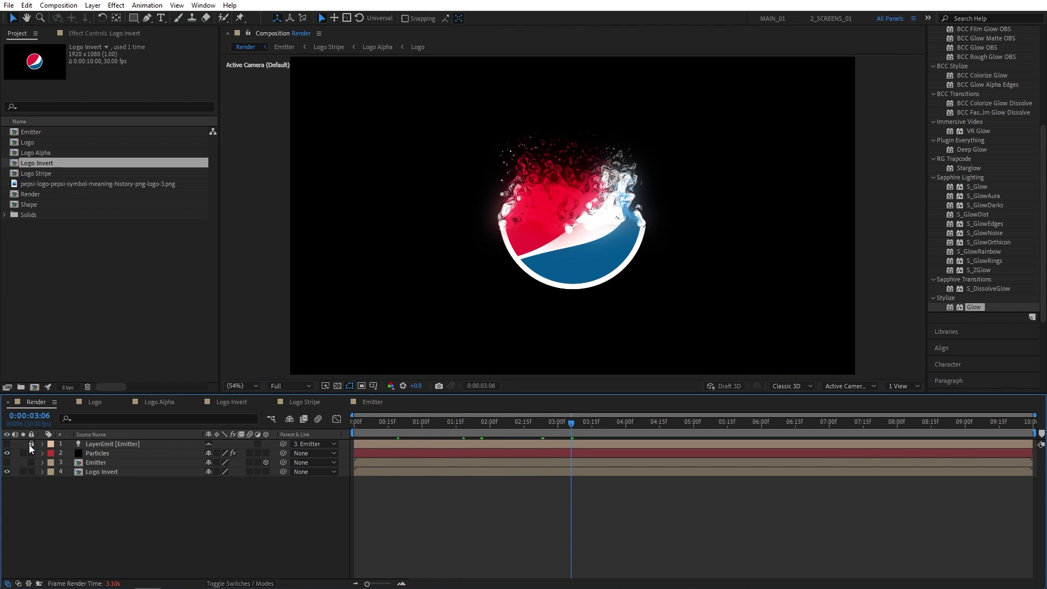
- Pre-compose all four layers into a precomp named 'Final Animation'
{"action": "left_click_drag", "start_coordinate": [186, 501], "coordinate": [95, 442]}
{"action": "right_click", "coordinate": [106, 442]}
{"action": "left_click", "coordinate": [147, 383]}
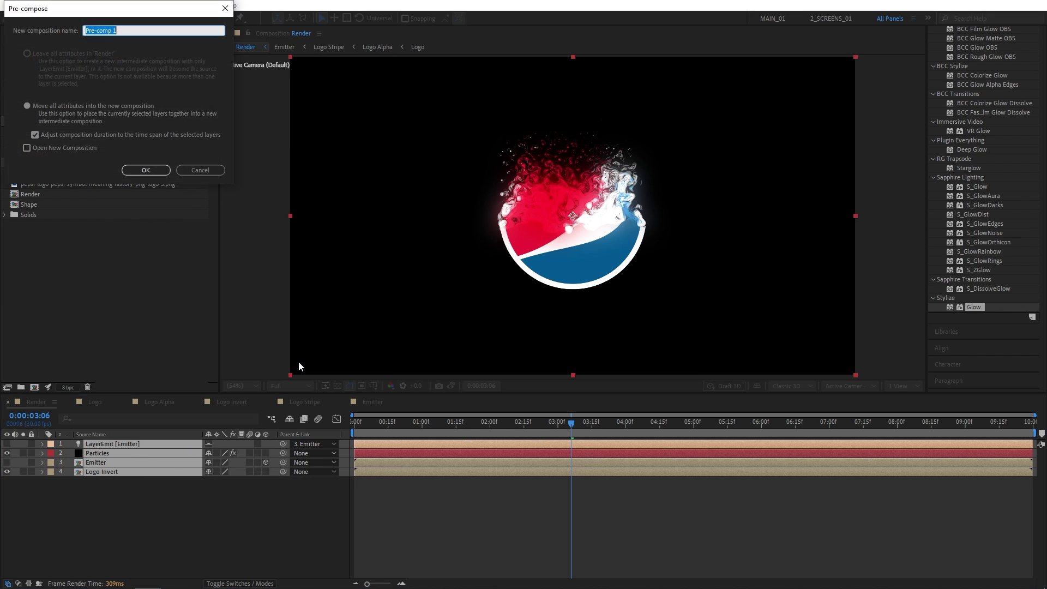
{"action": "type", "text": "Flnal Animation"}
{"action": "key", "text": "Return"}
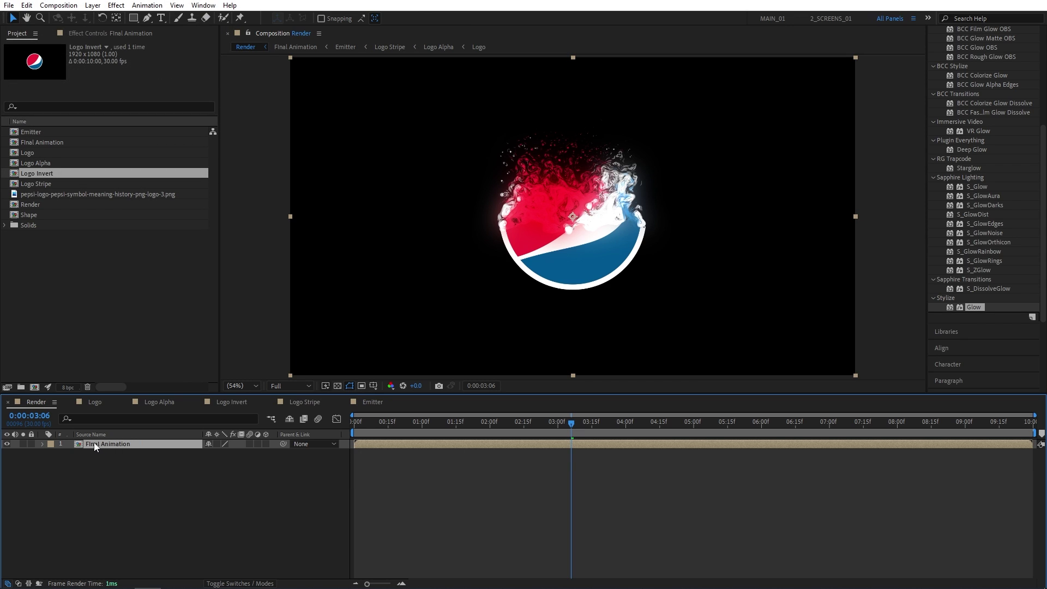
- Duplicate the Final Animation layer and rename the copy 'Reflection'
{"action": "left_click", "coordinate": [26, 5]}
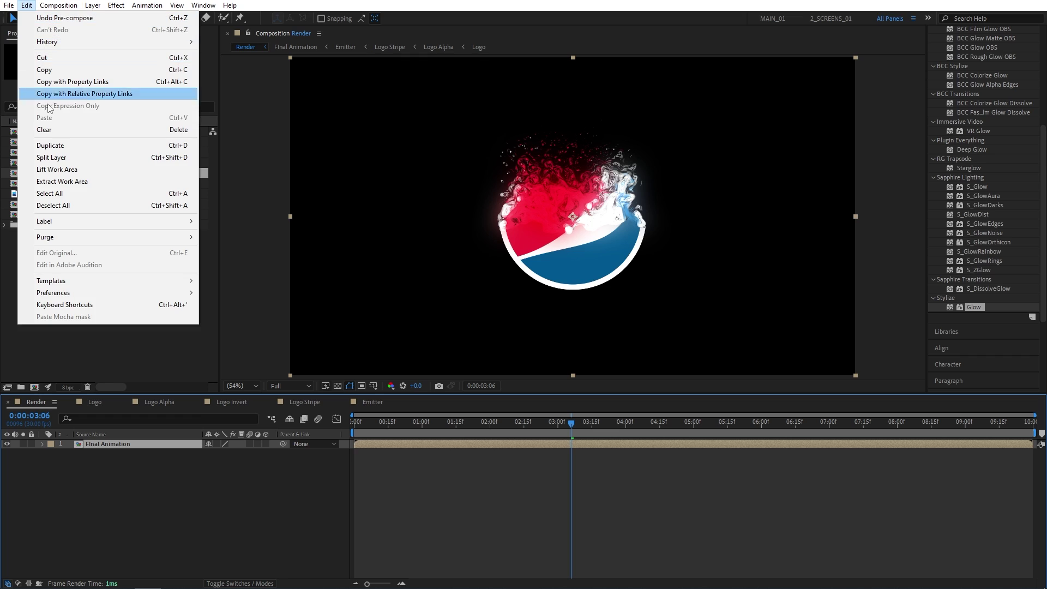
{"action": "left_click", "coordinate": [56, 148]}
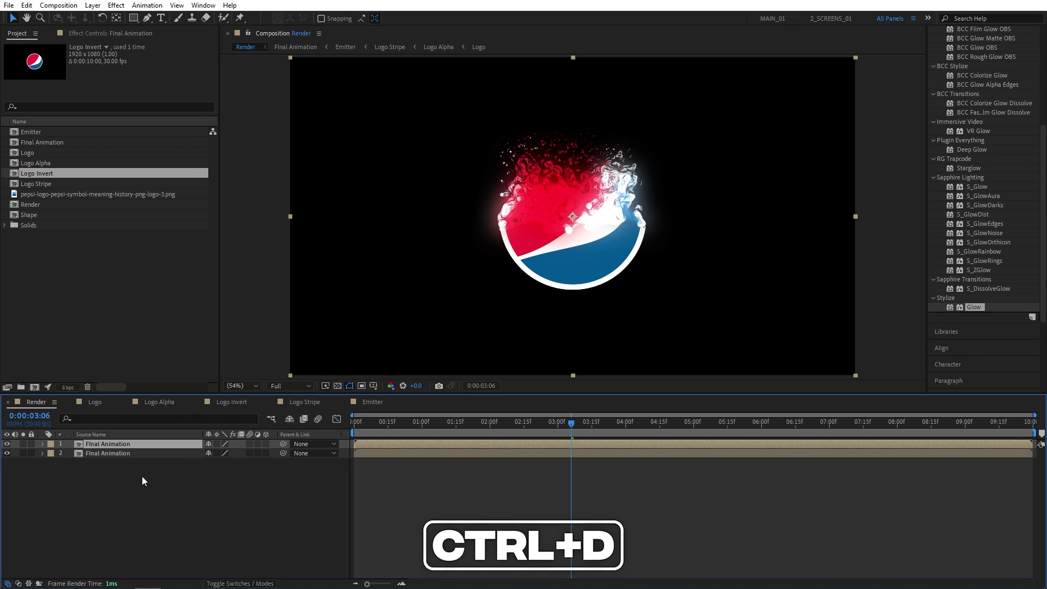
{"action": "left_click", "coordinate": [102, 453]}
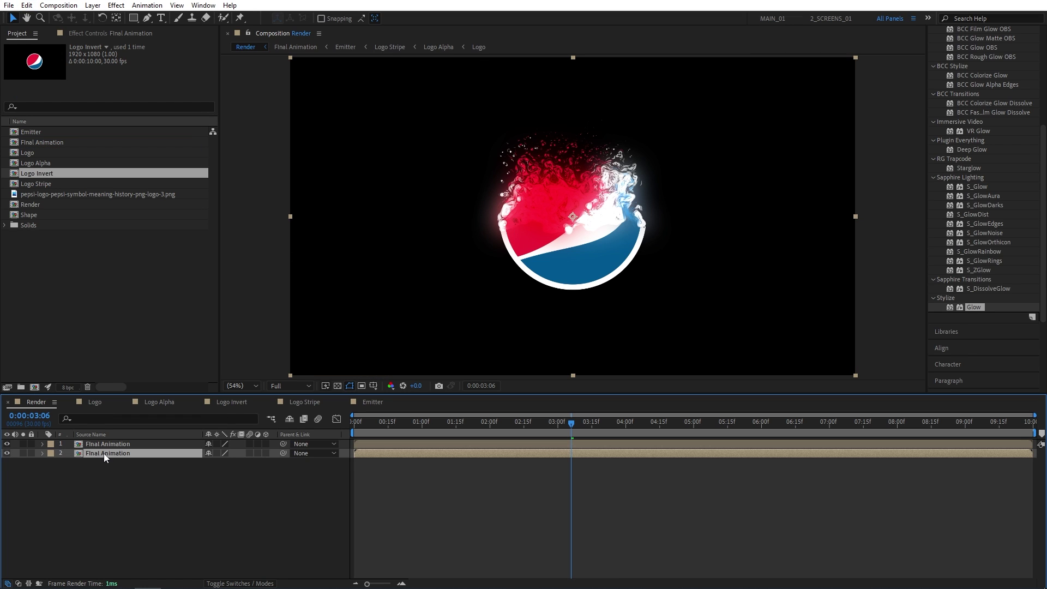
{"action": "key", "text": "Return"}
{"action": "type", "text": "Reflection"}
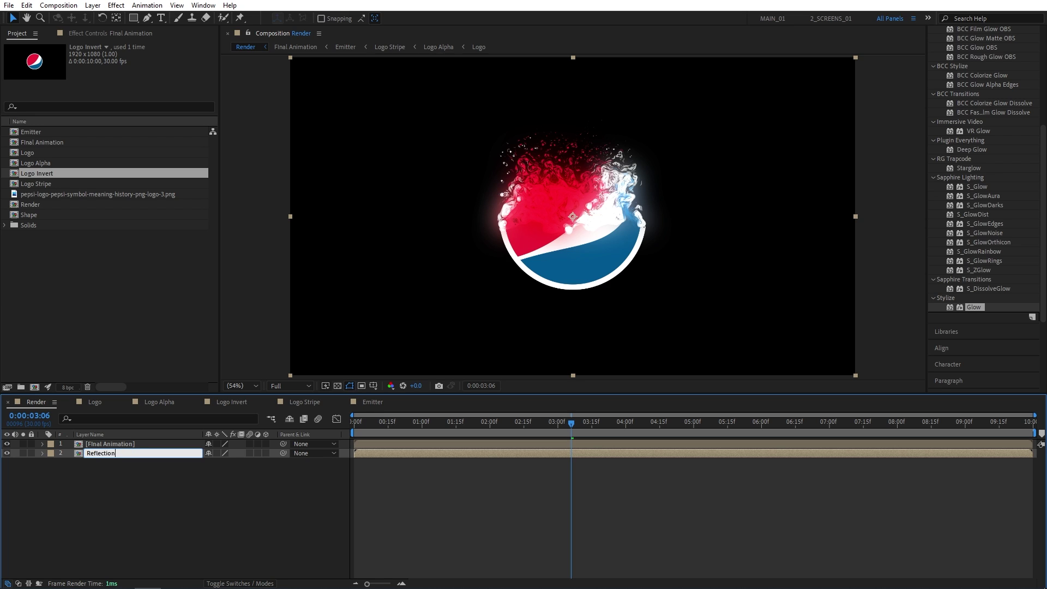
{"action": "key", "text": "Return"}
- Flip the Reflection layer vertically and move it below the original logo
{"action": "right_click", "coordinate": [99, 456]}
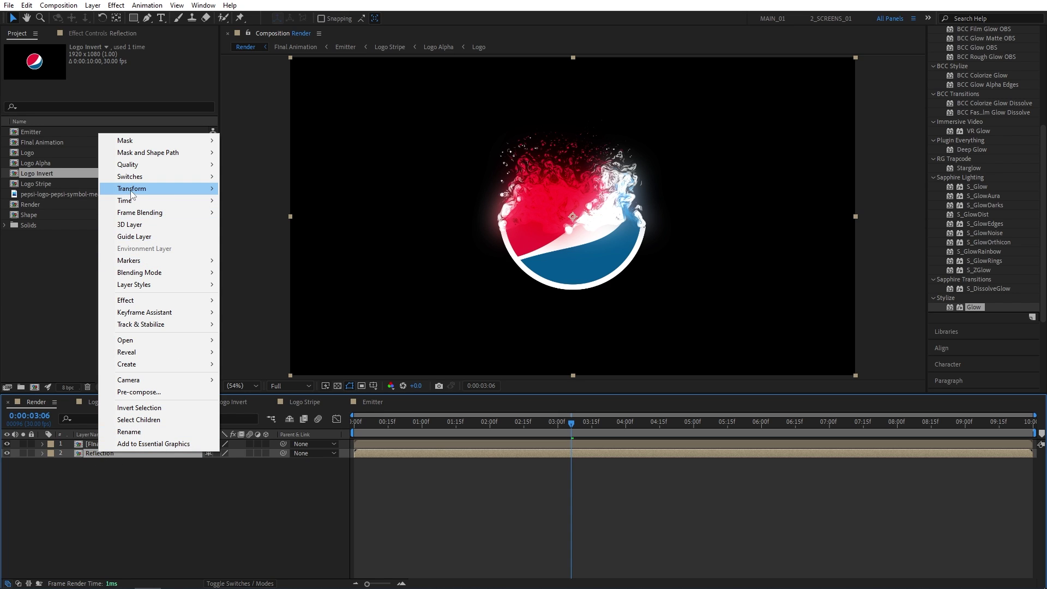
{"action": "mouse_move", "coordinate": [184, 190]}
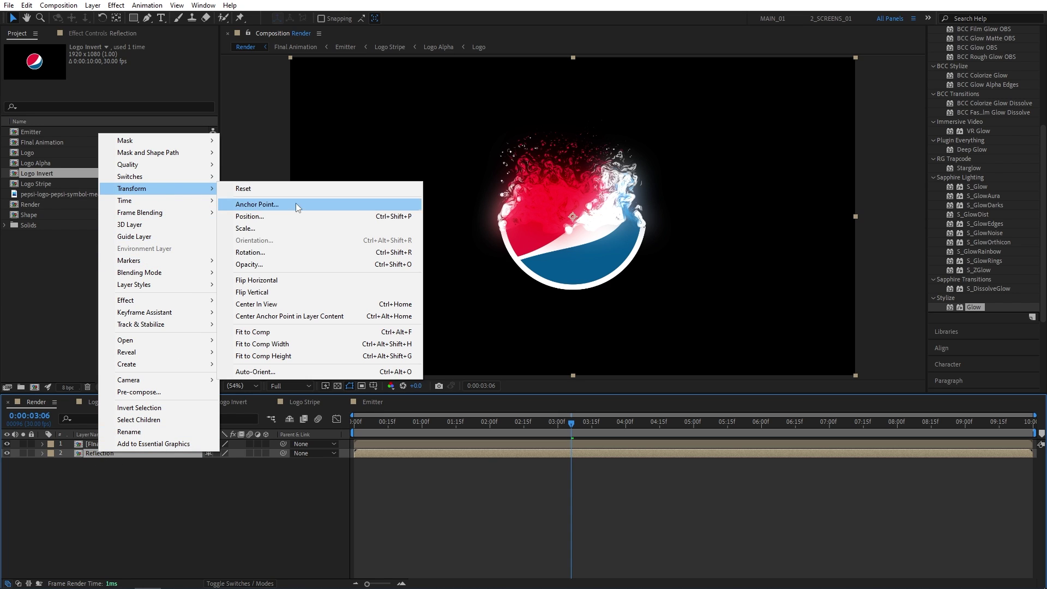
{"action": "left_click", "coordinate": [277, 292]}
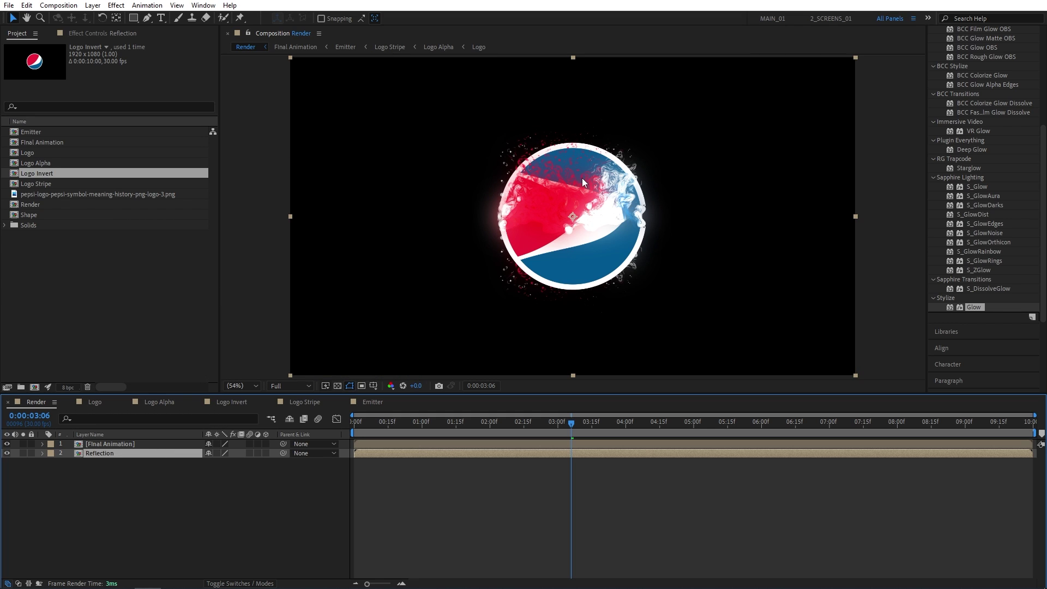
{"action": "left_click_drag", "start_coordinate": [584, 177], "coordinate": [632, 330]}
- Set the Reflection's Scale to 100, -50% and nudge it up toward the logo
{"action": "left_click", "coordinate": [137, 454]}
{"action": "key", "text": "s"}
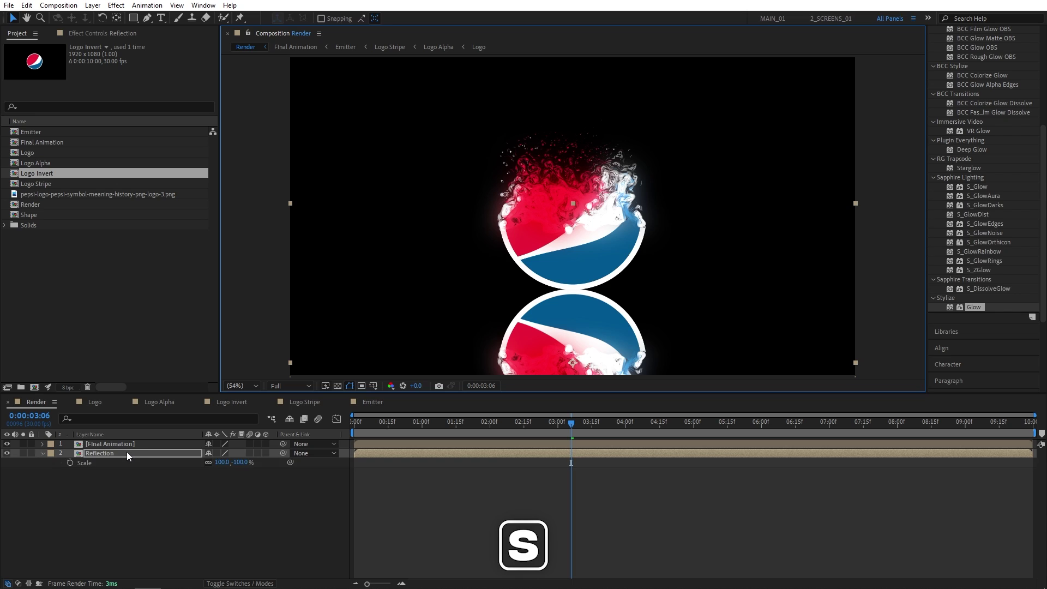
{"action": "left_click", "coordinate": [207, 462]}
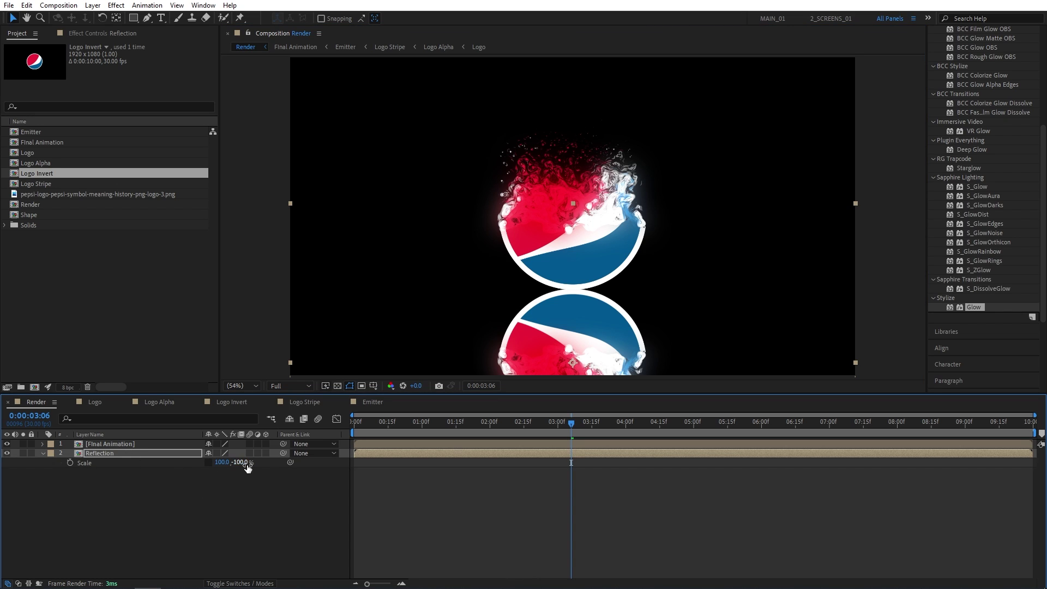
{"action": "left_click", "coordinate": [240, 463]}
{"action": "type", "text": "-50"}
{"action": "key", "text": "Return"}
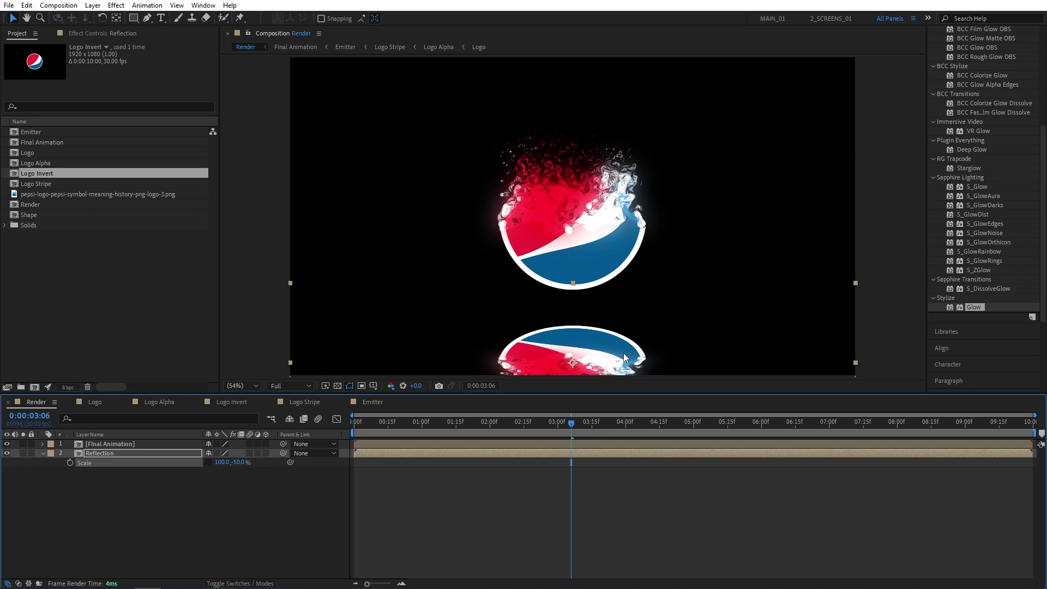
{"action": "left_click_drag", "start_coordinate": [618, 344], "coordinate": [614, 329]}
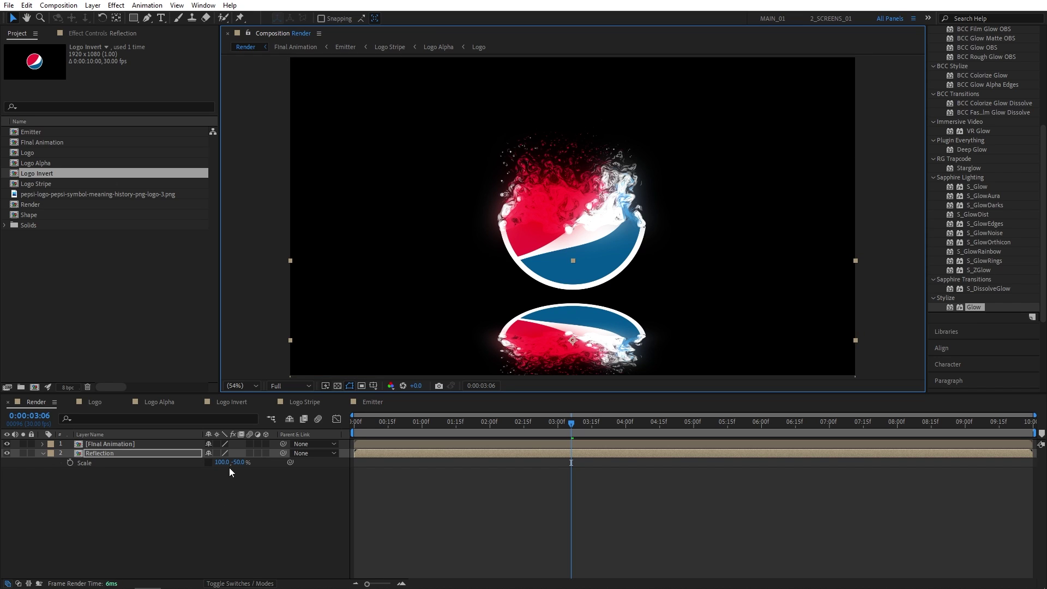
- Set the Reflection layer's Opacity to 75%
{"action": "key", "text": "t"}
{"action": "left_click", "coordinate": [211, 462]}
{"action": "type", "text": "75"}
{"action": "key", "text": "Return"}
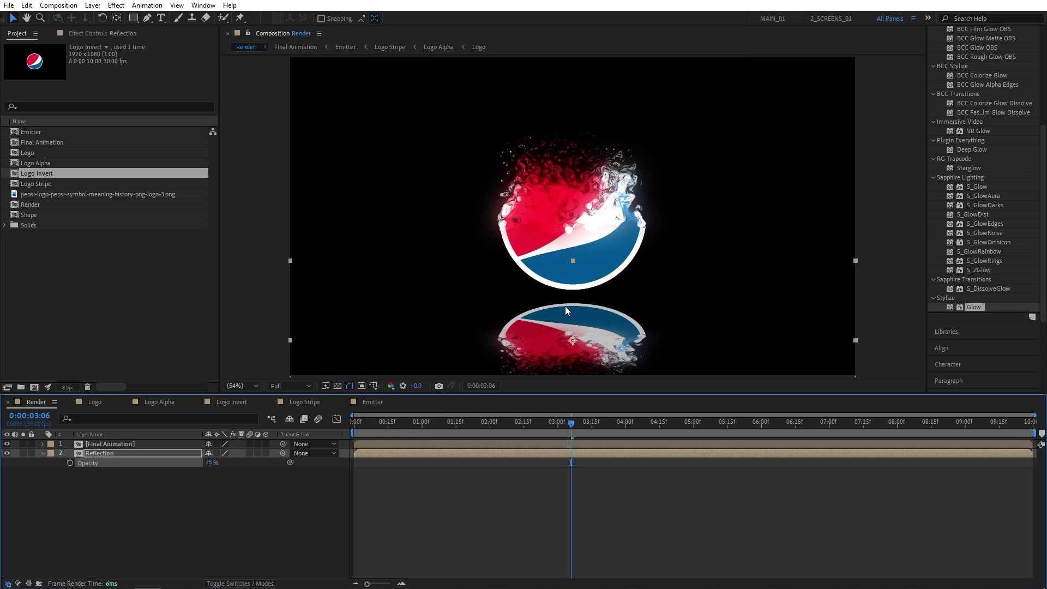
- Create a new solid layer named Floor
{"action": "left_click", "coordinate": [170, 519]}
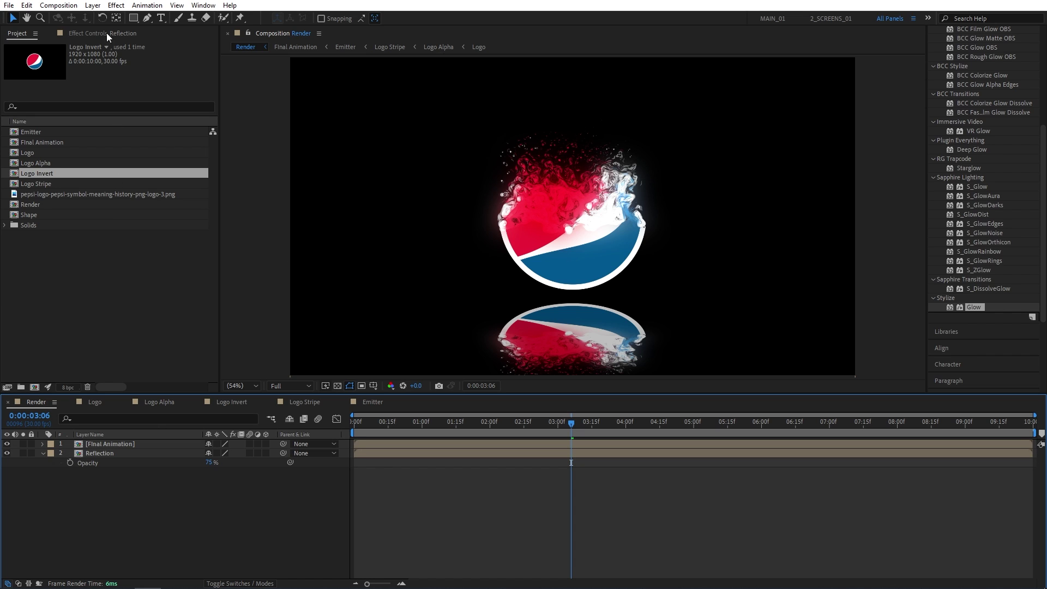
{"action": "left_click", "coordinate": [92, 5]}
{"action": "mouse_move", "coordinate": [155, 19]}
{"action": "left_click", "coordinate": [313, 30]}
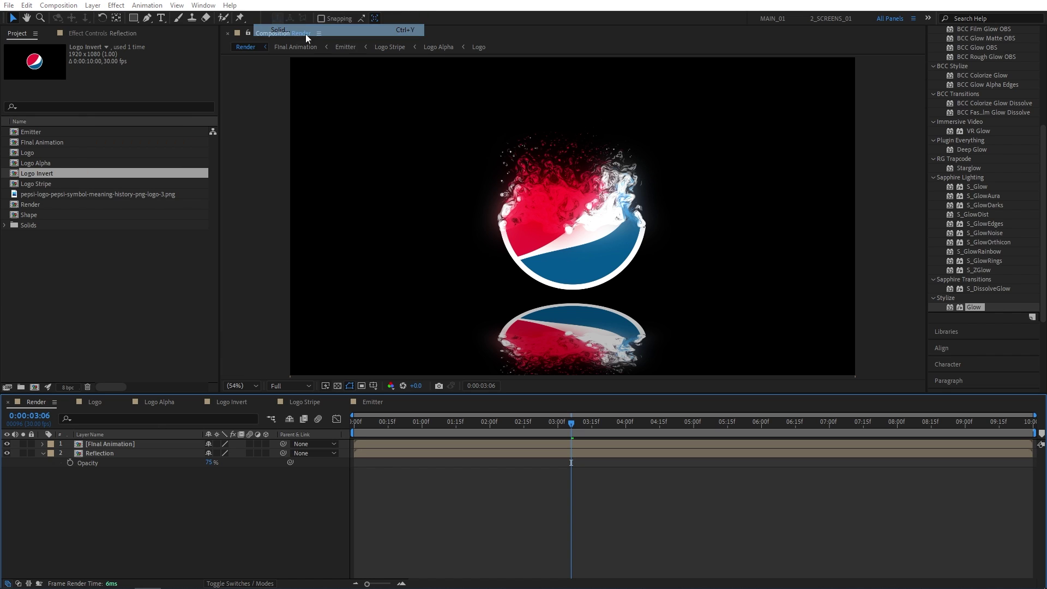
{"action": "type", "text": "Floor"}
{"action": "key", "text": "Return"}
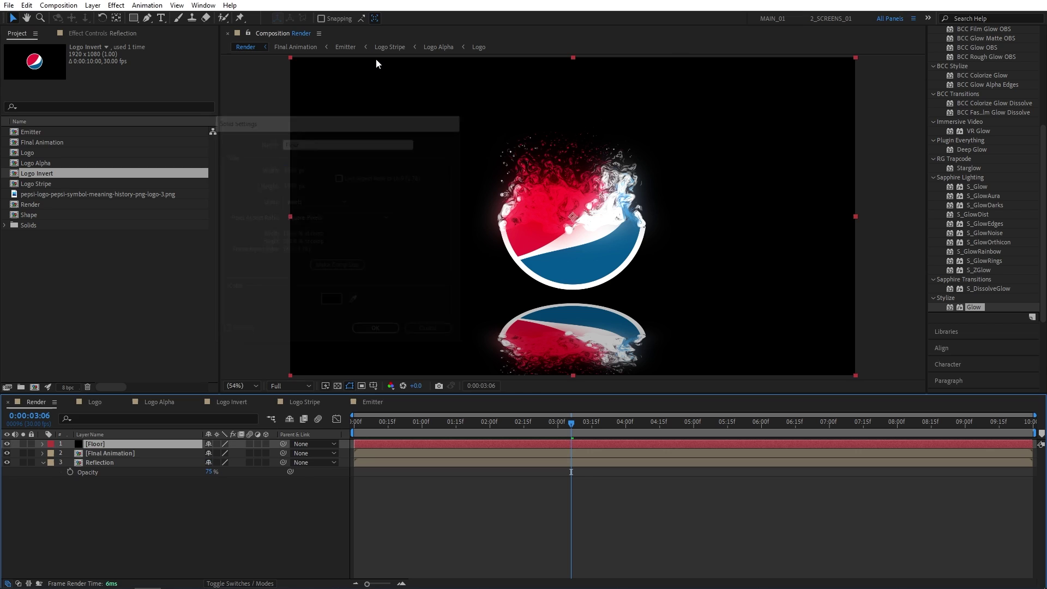
- Apply Fractal Noise to Floor with Contrast 200 and Brightness -25
{"action": "scroll", "coordinate": [976, 115], "scroll_direction": "up", "scroll_amount": 5}
{"action": "double_click", "coordinate": [954, 80]}
{"action": "type", "text": "fractal"}
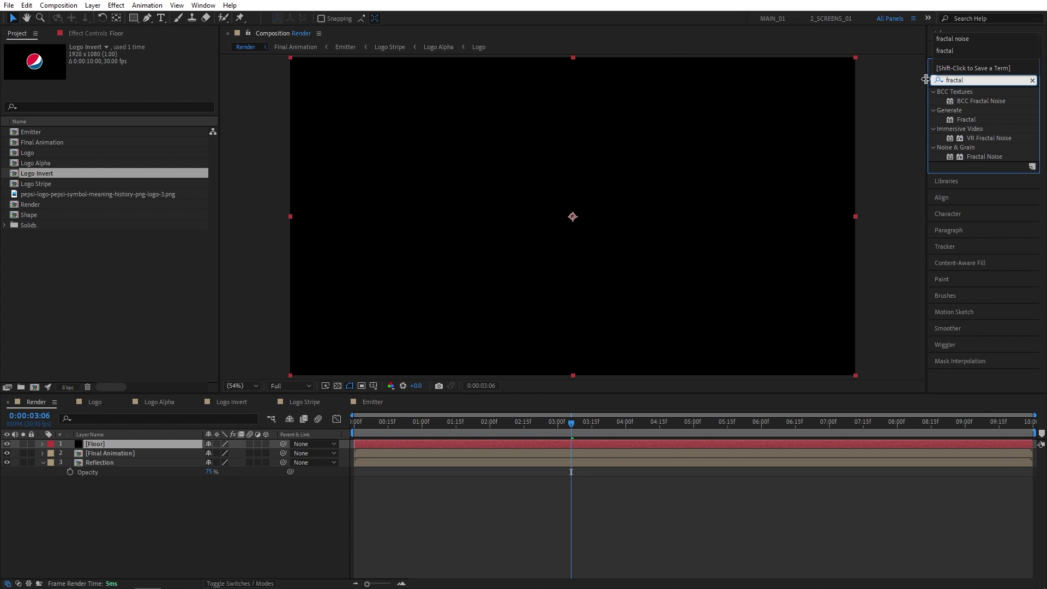
{"action": "left_click_drag", "start_coordinate": [984, 157], "coordinate": [91, 443]}
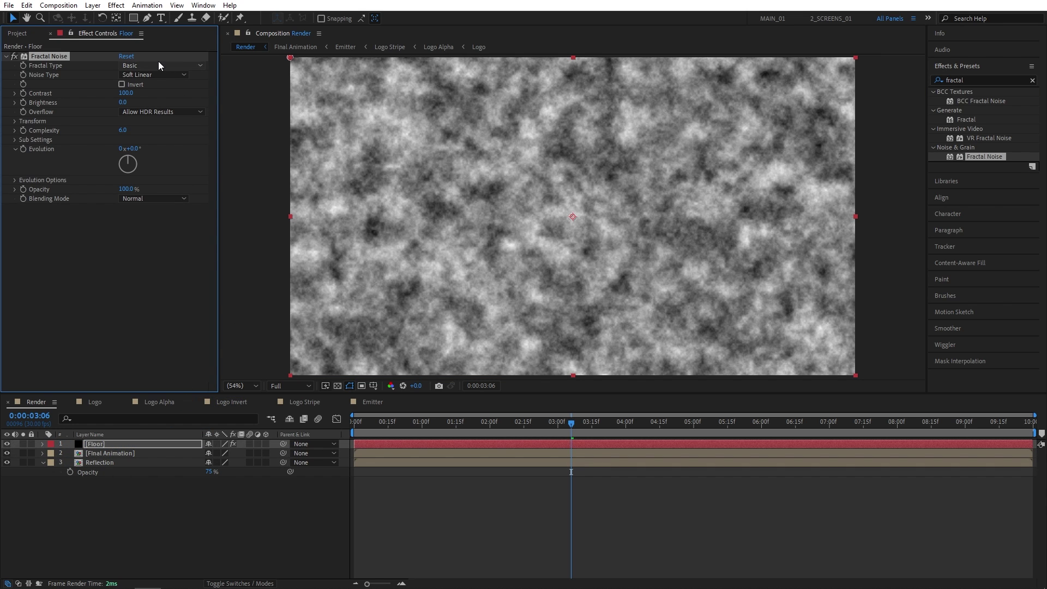
{"action": "left_click", "coordinate": [126, 93]}
{"action": "type", "text": "200"}
{"action": "key", "text": "Tab"}
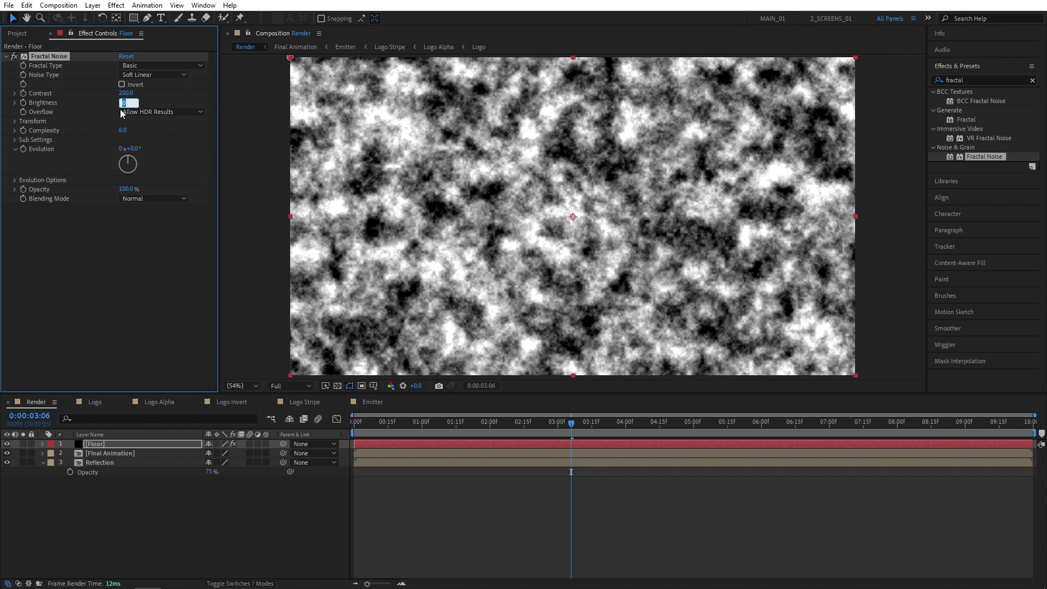
{"action": "type", "text": "-25"}
{"action": "key", "text": "Return"}
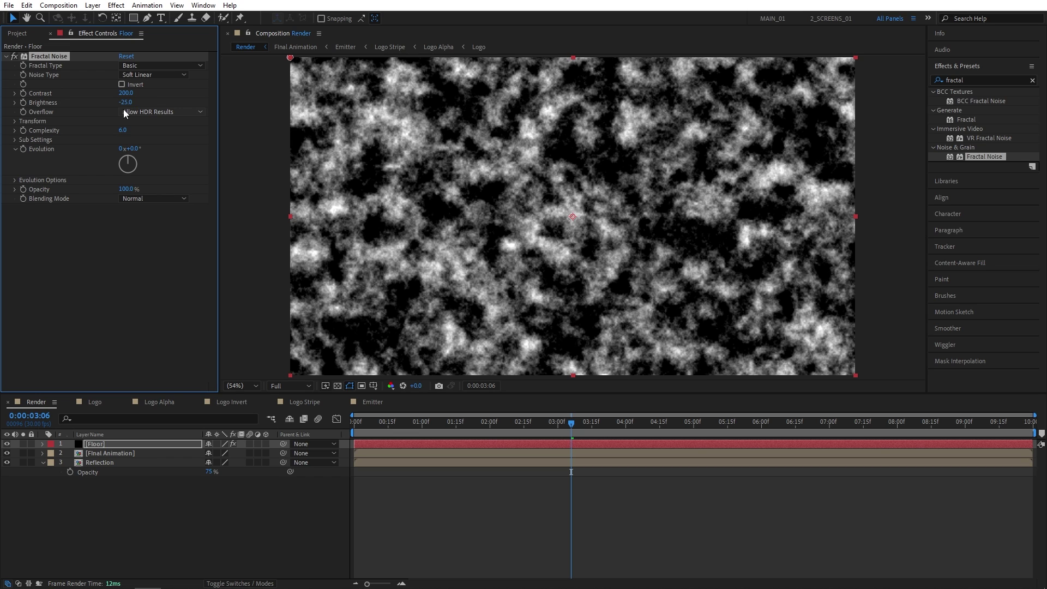
- Set the Fractal Noise type to Block with Complexity 3
{"action": "left_click", "coordinate": [152, 74]}
{"action": "left_click", "coordinate": [160, 86]}
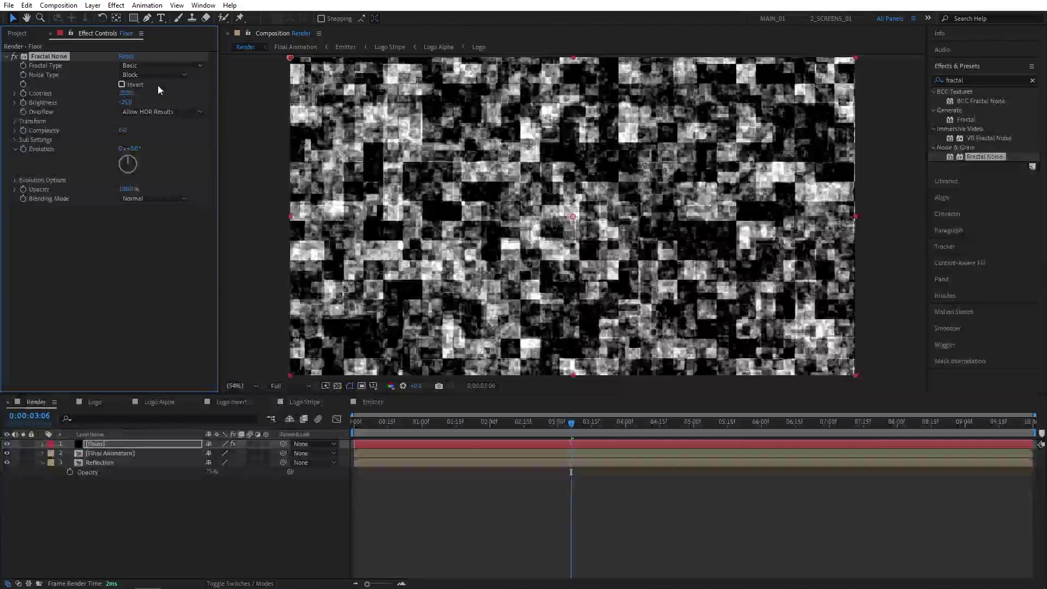
{"action": "left_click", "coordinate": [122, 130]}
{"action": "type", "text": "3"}
{"action": "key", "text": "Return"}
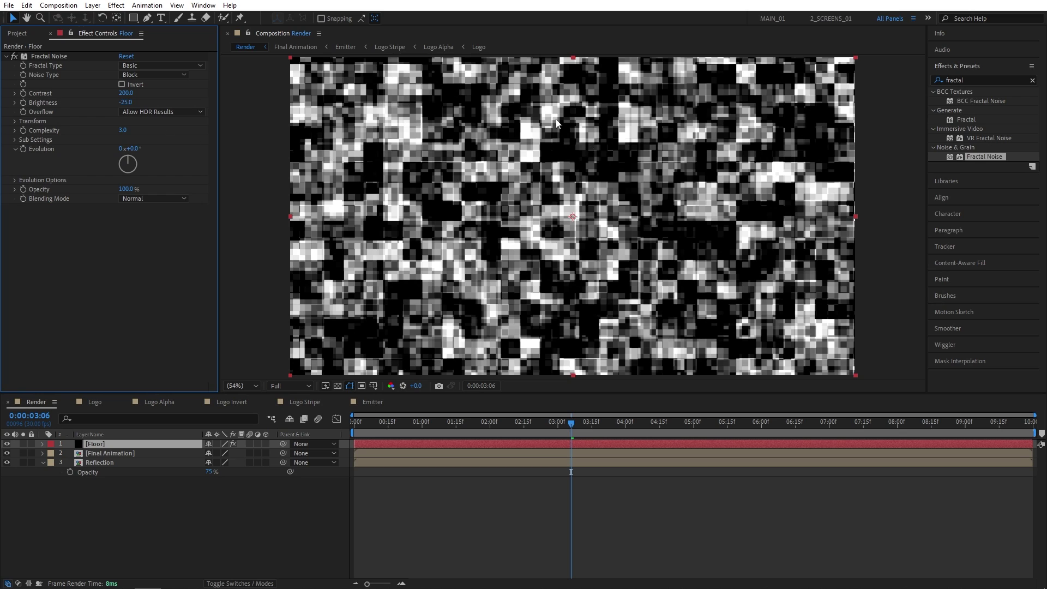
- Make Floor a 3D layer, set X Rotation to 90°, and lower it beneath the logo
{"action": "left_click", "coordinate": [266, 443]}
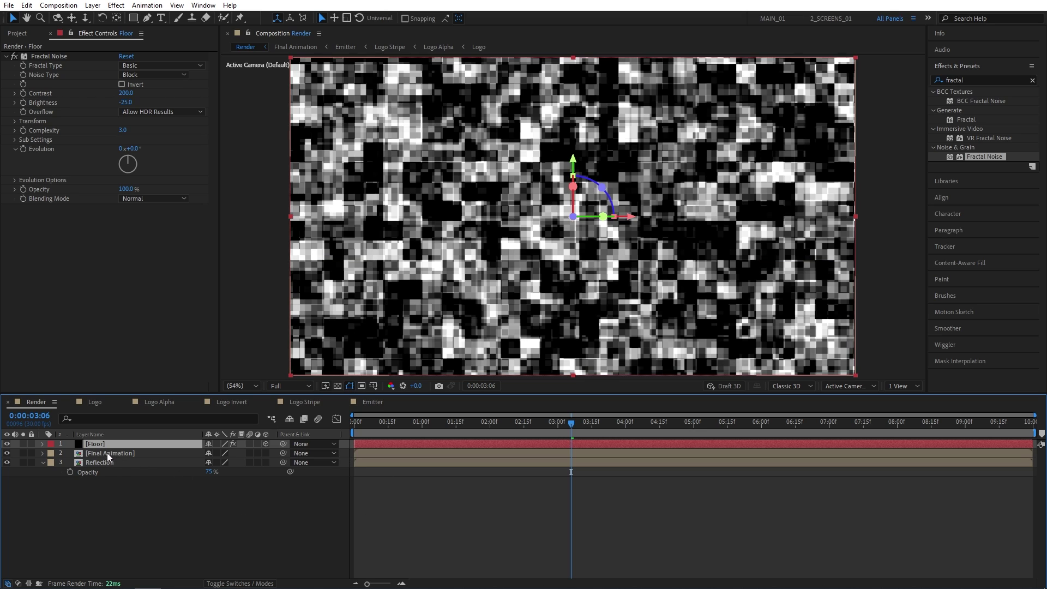
{"action": "key", "text": "r"}
{"action": "left_click", "coordinate": [221, 462]}
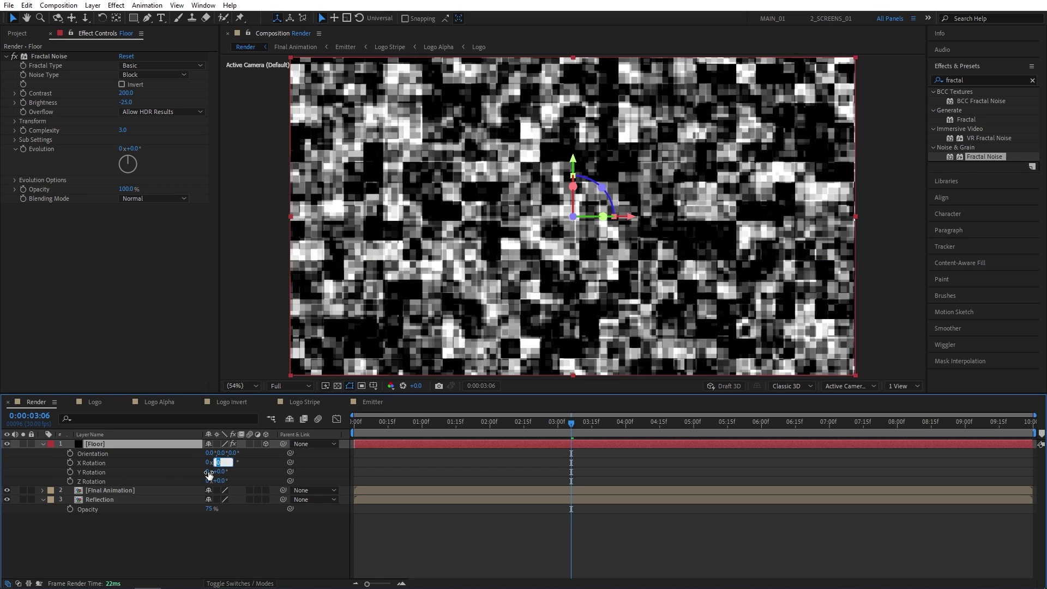
{"action": "type", "text": "90"}
{"action": "key", "text": "Return"}
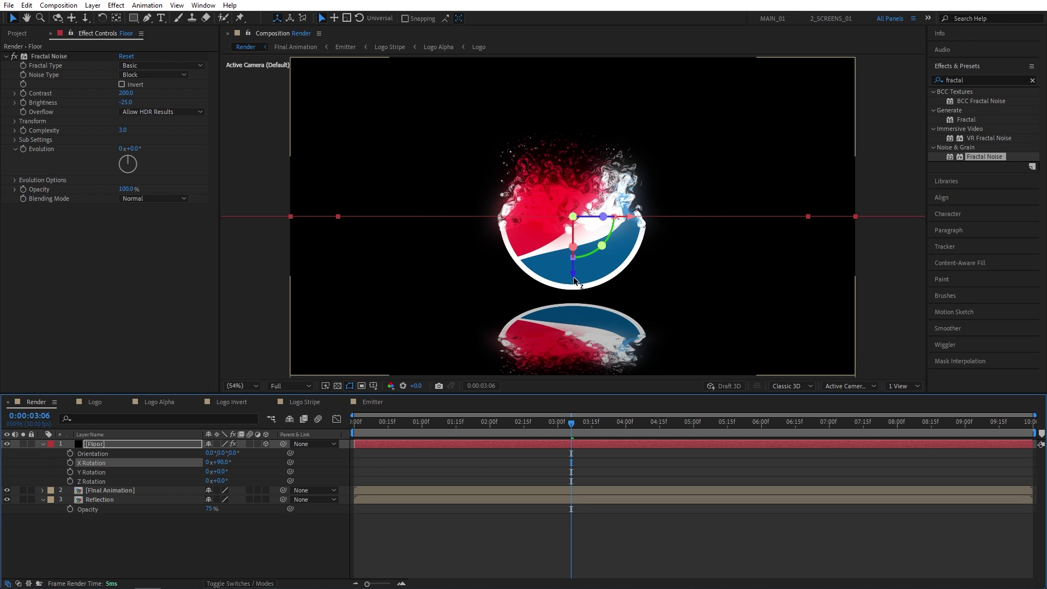
{"action": "left_click_drag", "start_coordinate": [574, 280], "coordinate": [585, 395]}
- Apply Motion Tile to Floor with Output Width 167 and Mirror Edges on
{"action": "double_click", "coordinate": [972, 80]}
{"action": "type", "text": "mo"}
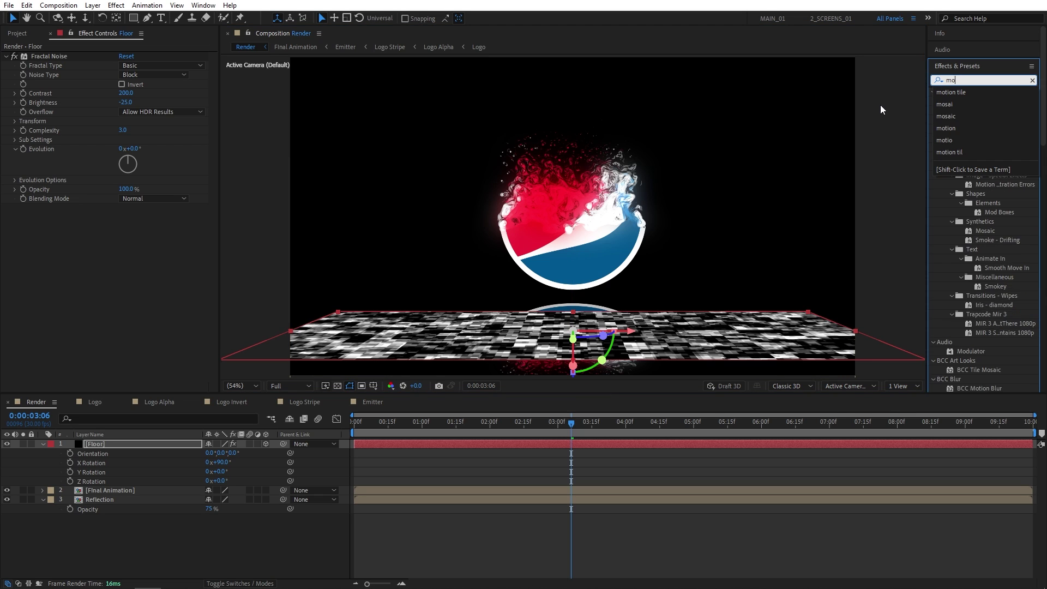
{"action": "type", "text": "tion tile"}
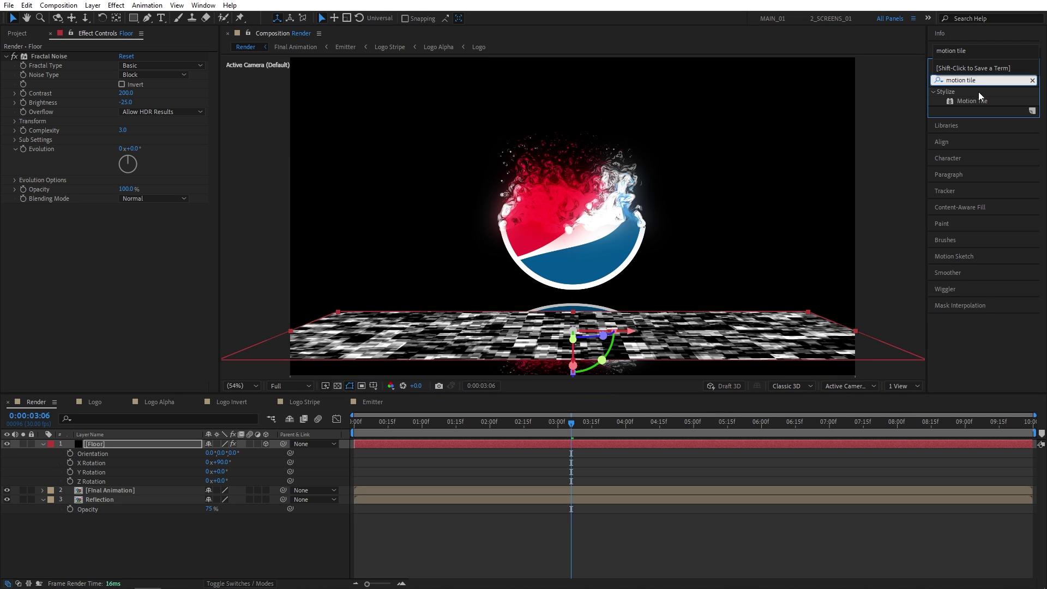
{"action": "left_click_drag", "start_coordinate": [980, 100], "coordinate": [125, 449]}
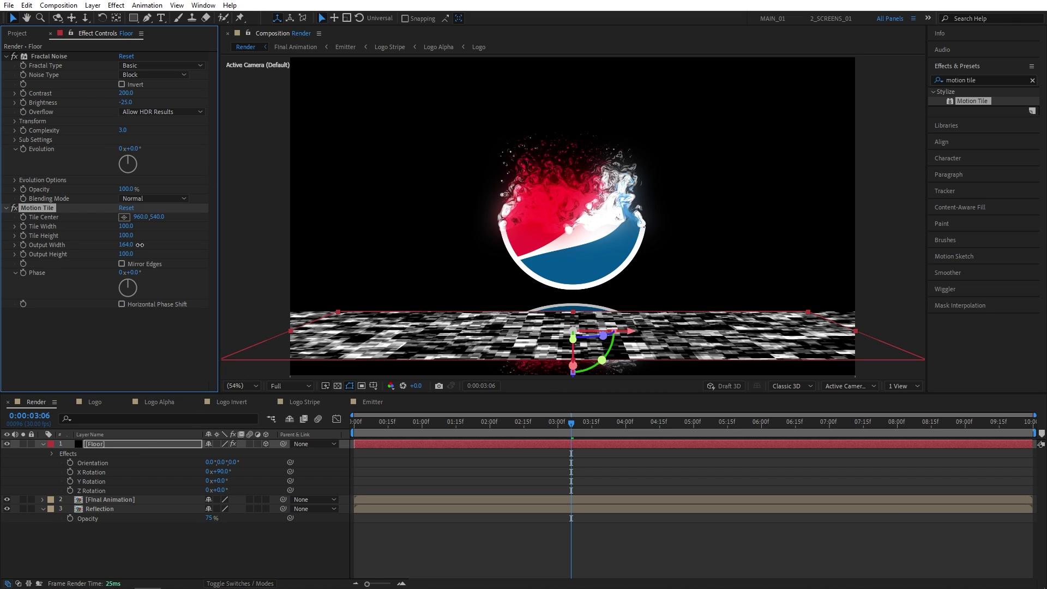
{"action": "left_click_drag", "start_coordinate": [129, 244], "coordinate": [186, 254]}
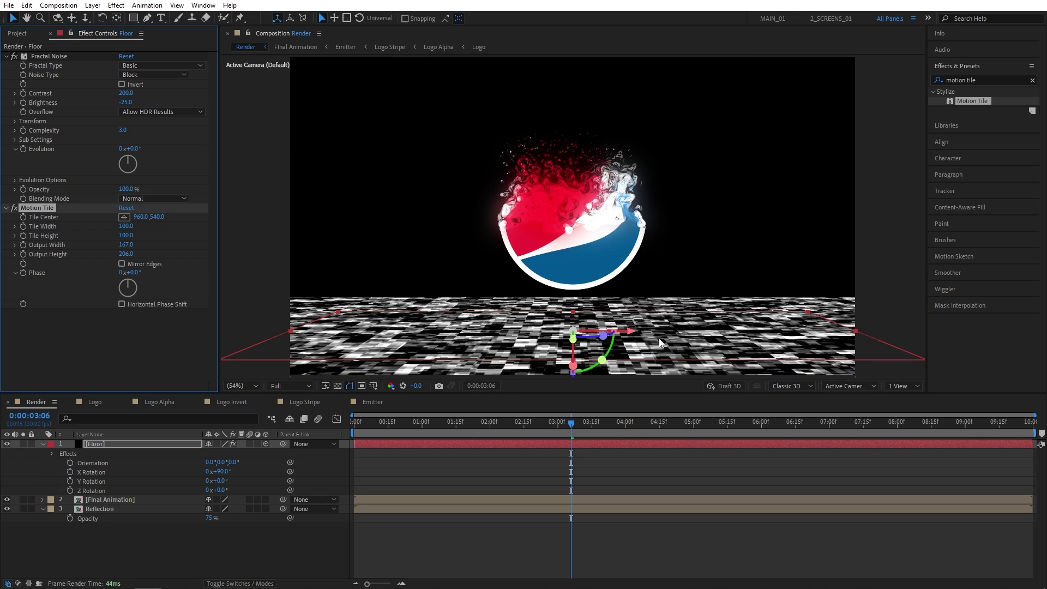
{"action": "left_click", "coordinate": [121, 264]}
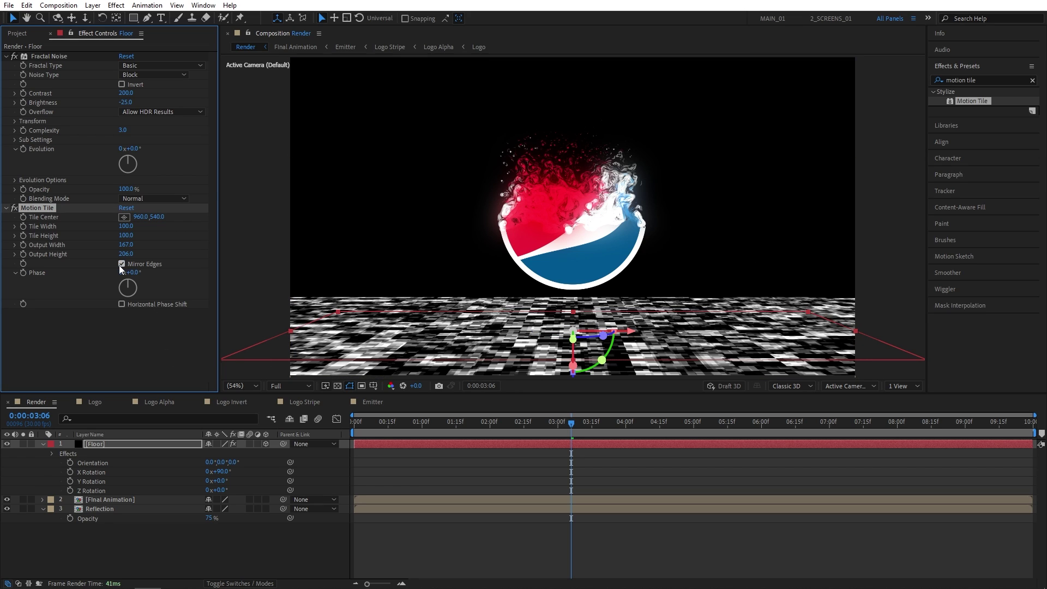
- Move the Floor layer below Reflection in the Render layer stack
{"action": "left_click", "coordinate": [231, 556]}
{"action": "left_click_drag", "start_coordinate": [93, 444], "coordinate": [103, 547]}
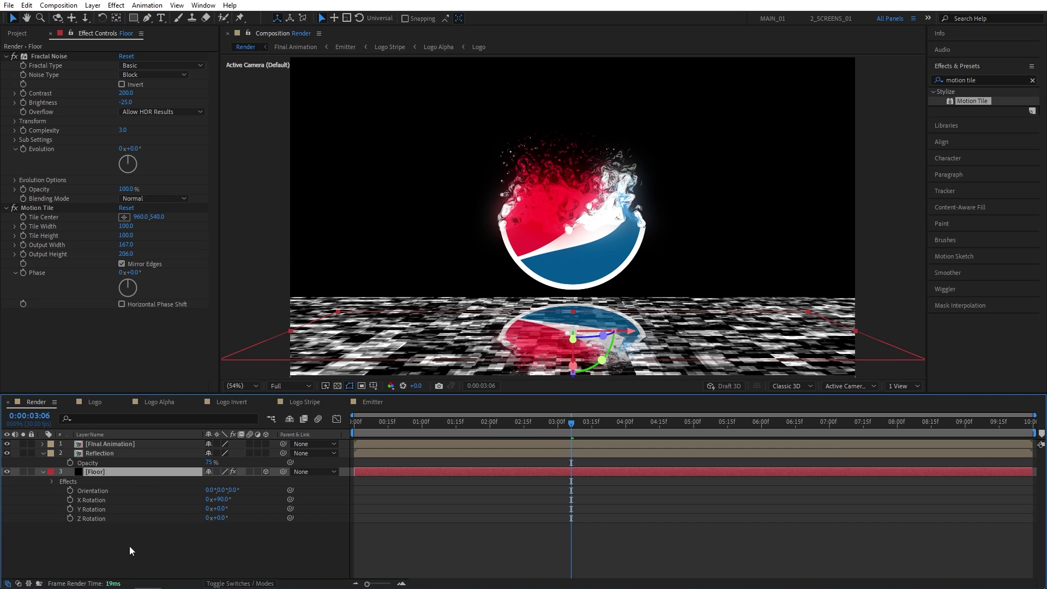
{"action": "left_click", "coordinate": [42, 472]}
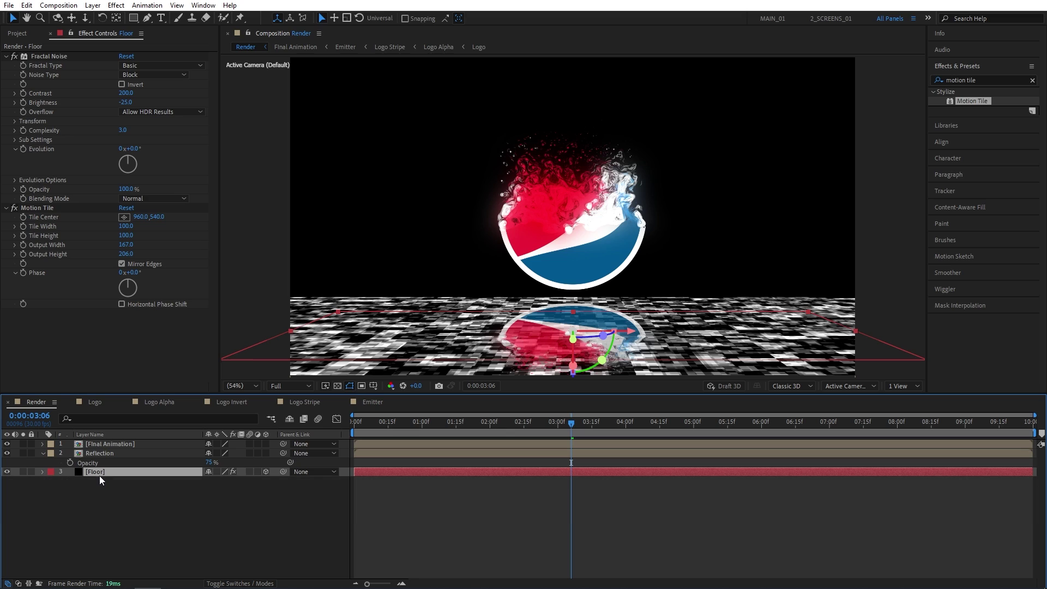
- Pre-compose Floor into a comp named 'Floor' with all attributes moved, then hide it
{"action": "right_click", "coordinate": [99, 475]}
{"action": "left_click", "coordinate": [137, 418]}
{"action": "type", "text": "Floor"}
{"action": "left_click", "coordinate": [57, 107]}
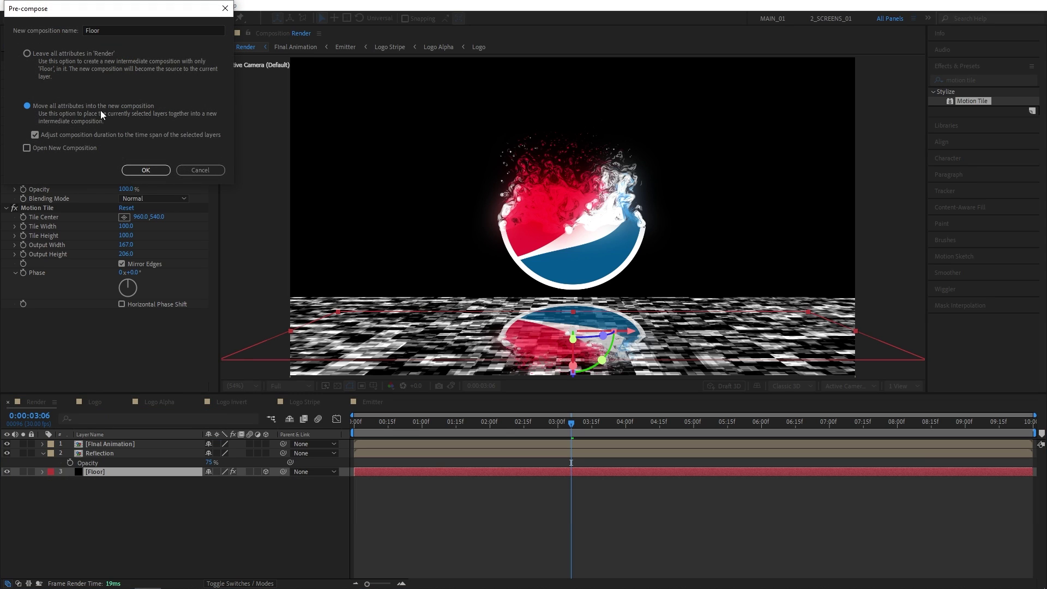
{"action": "left_click", "coordinate": [146, 170]}
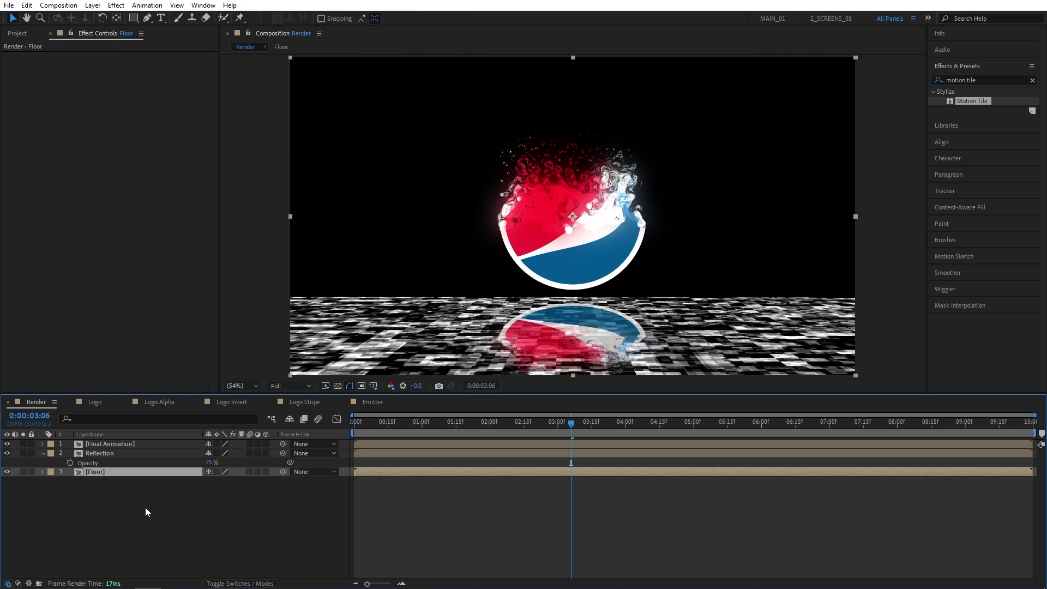
{"action": "left_click", "coordinate": [7, 472]}
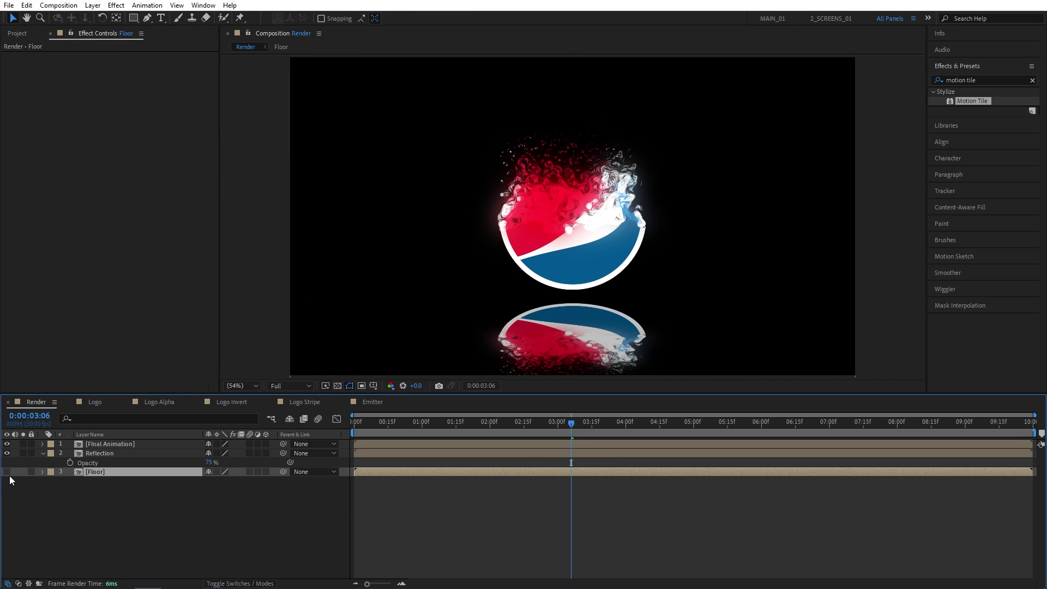
- Add a new adjustment layer placed just below Final Animation
{"action": "left_click", "coordinate": [133, 538]}
{"action": "left_click", "coordinate": [93, 5]}
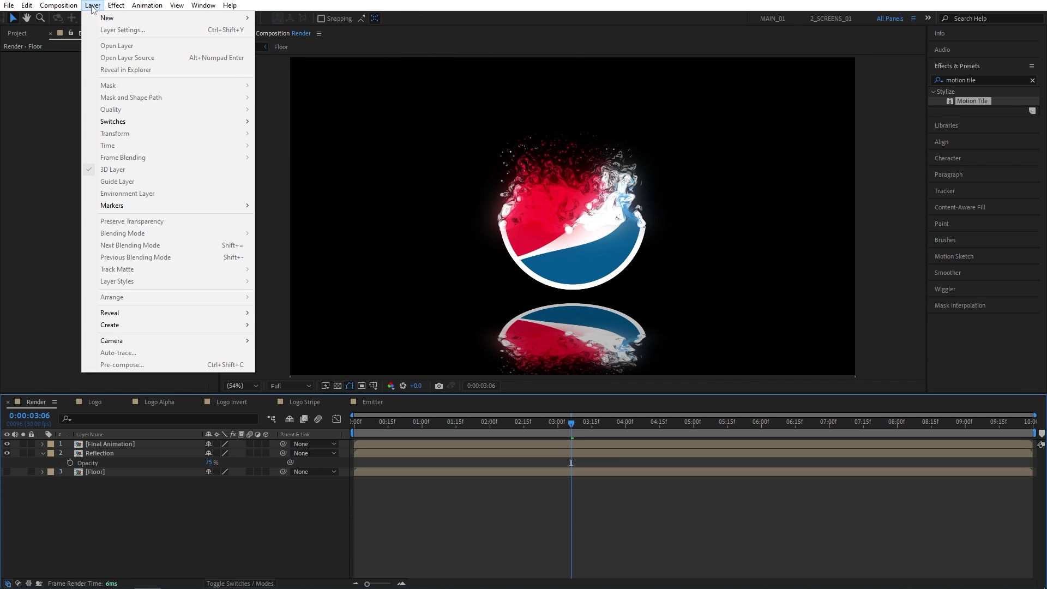
{"action": "mouse_move", "coordinate": [243, 20]}
{"action": "left_click", "coordinate": [286, 85]}
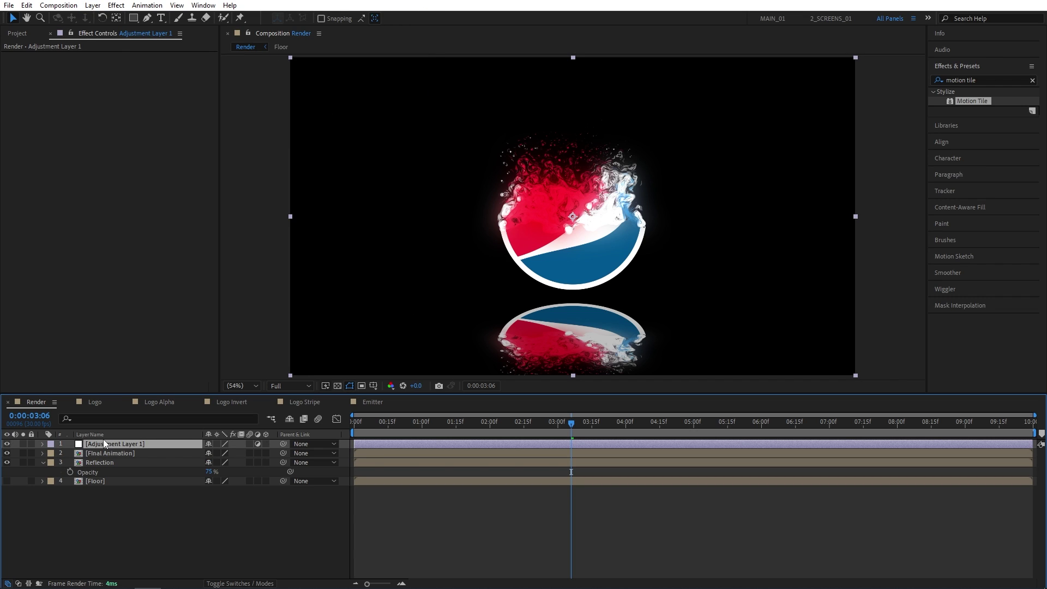
{"action": "left_click_drag", "start_coordinate": [102, 443], "coordinate": [99, 460]}
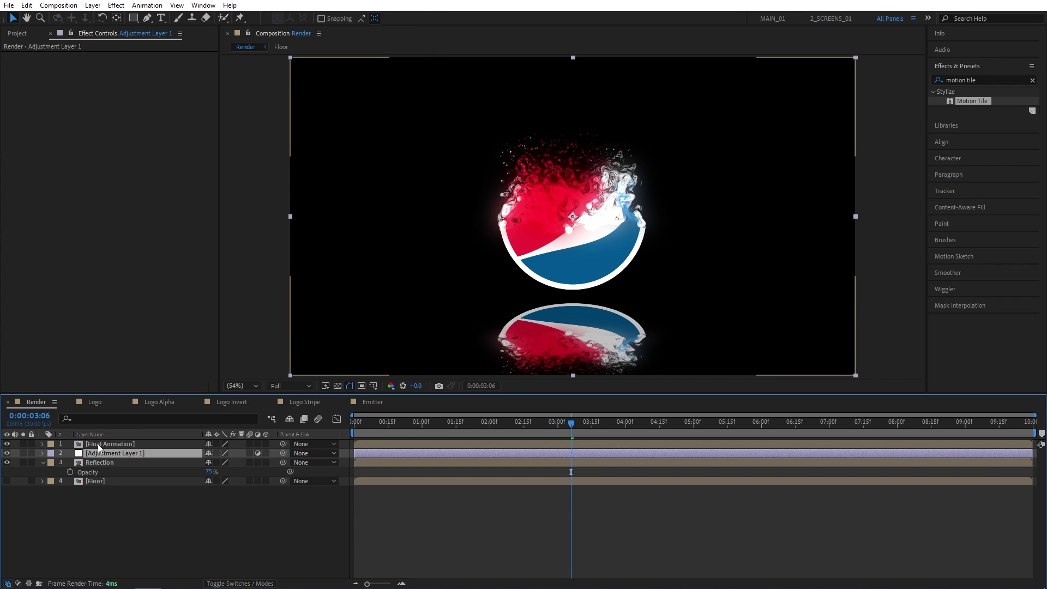
{"action": "left_click", "coordinate": [42, 462]}
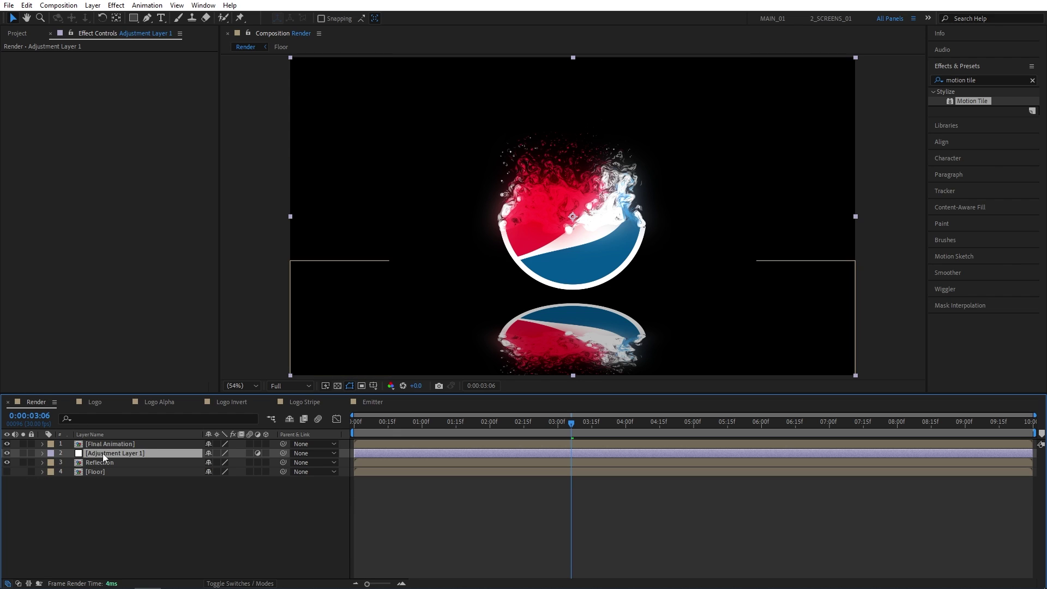
- Apply Compound Blur to the adjustment layer with Floor as blur layer and Maximum Blur 25
{"action": "left_click", "coordinate": [956, 81]}
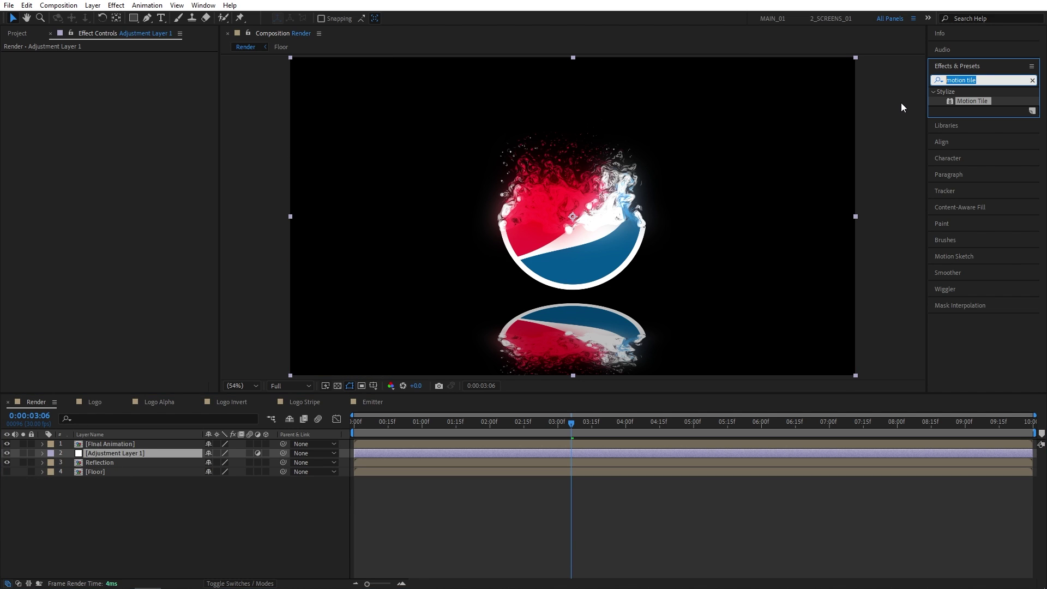
{"action": "type", "text": "compound"}
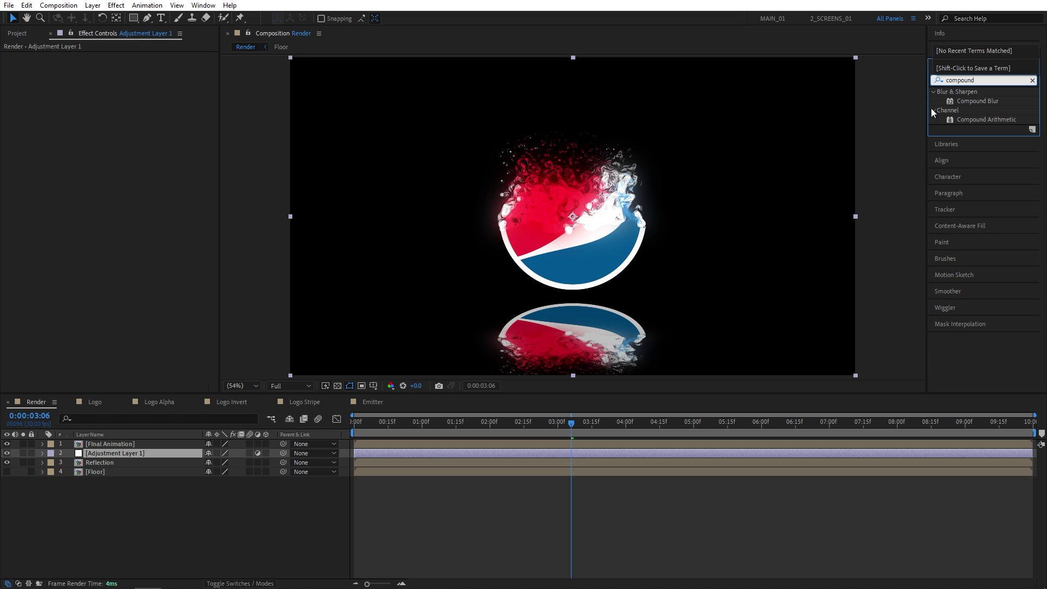
{"action": "left_click_drag", "start_coordinate": [977, 101], "coordinate": [134, 450]}
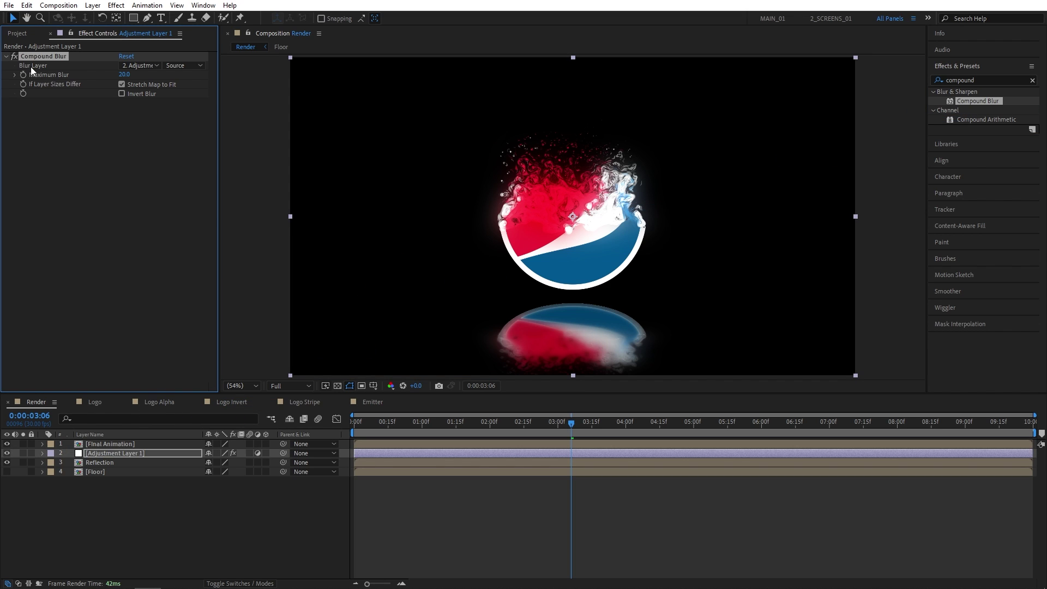
{"action": "left_click", "coordinate": [139, 67]}
{"action": "left_click", "coordinate": [144, 131]}
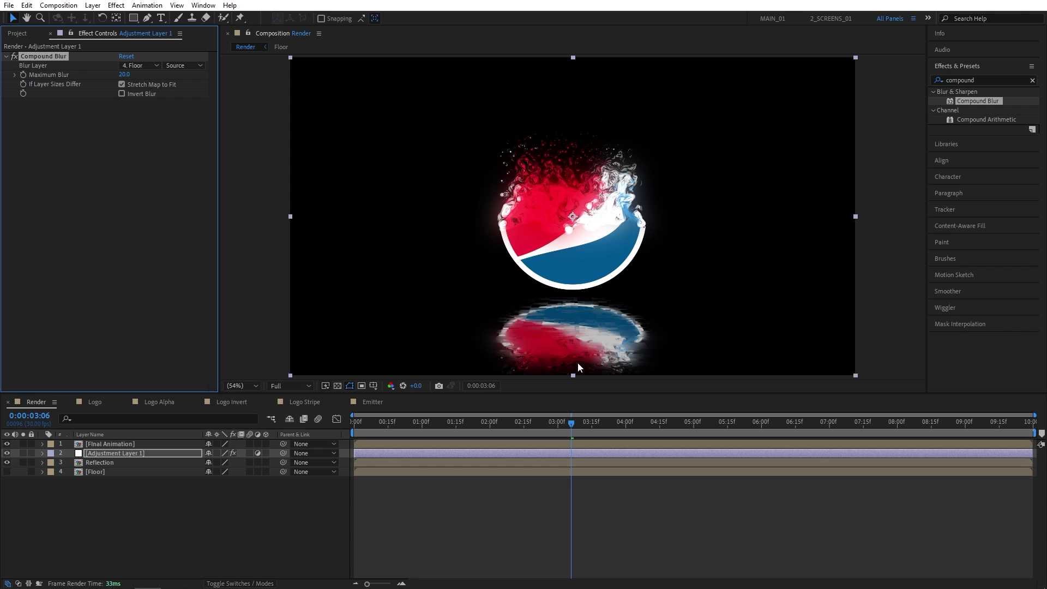
{"action": "left_click", "coordinate": [114, 156]}
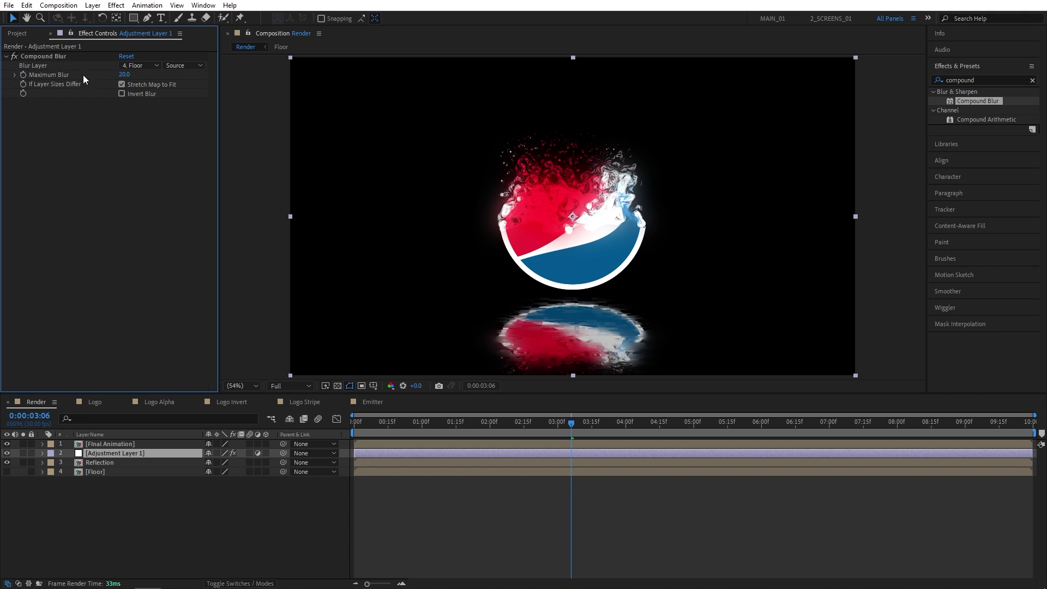
{"action": "left_click_drag", "start_coordinate": [121, 77], "coordinate": [128, 76]}
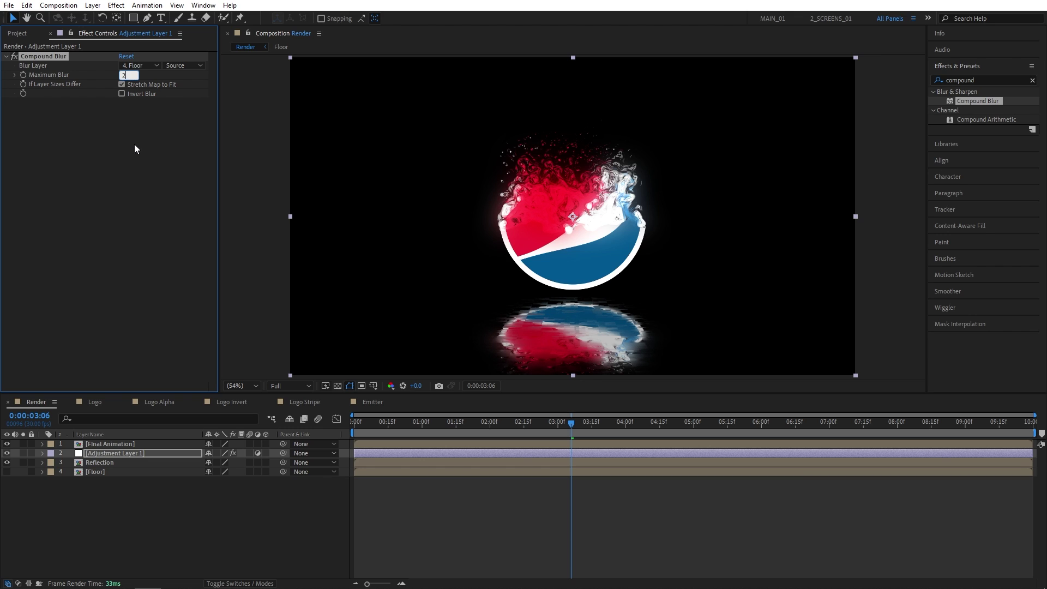
{"action": "left_click", "coordinate": [139, 160]}
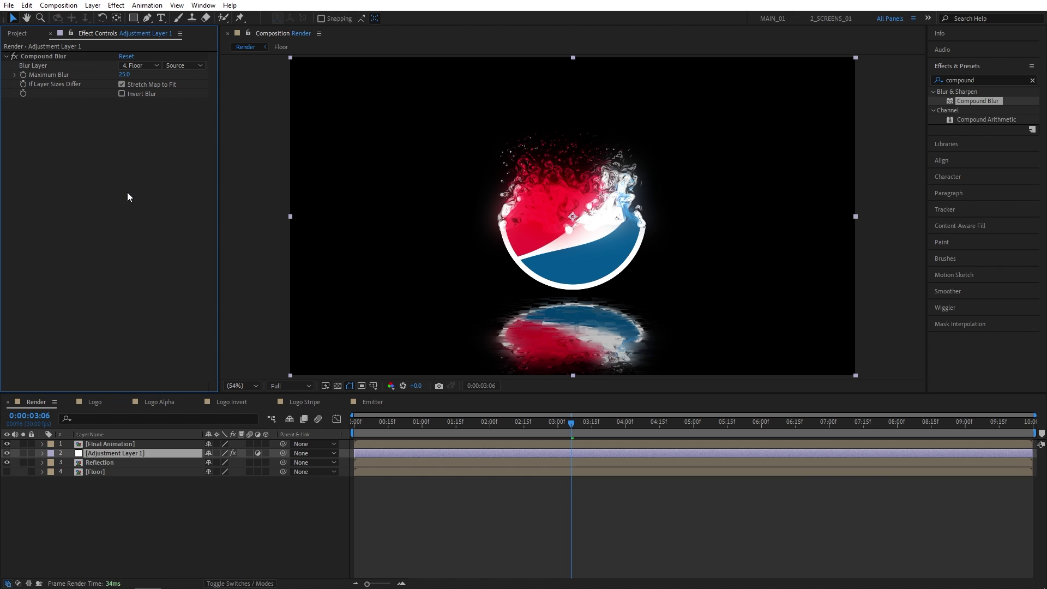
- Apply CC Glass to the adjustment layer using Floor as the bump map
{"action": "left_click", "coordinate": [994, 80]}
{"action": "type", "text": "cc glass"}
{"action": "left_click_drag", "start_coordinate": [968, 101], "coordinate": [116, 453]}
{"action": "left_click", "coordinate": [15, 114]}
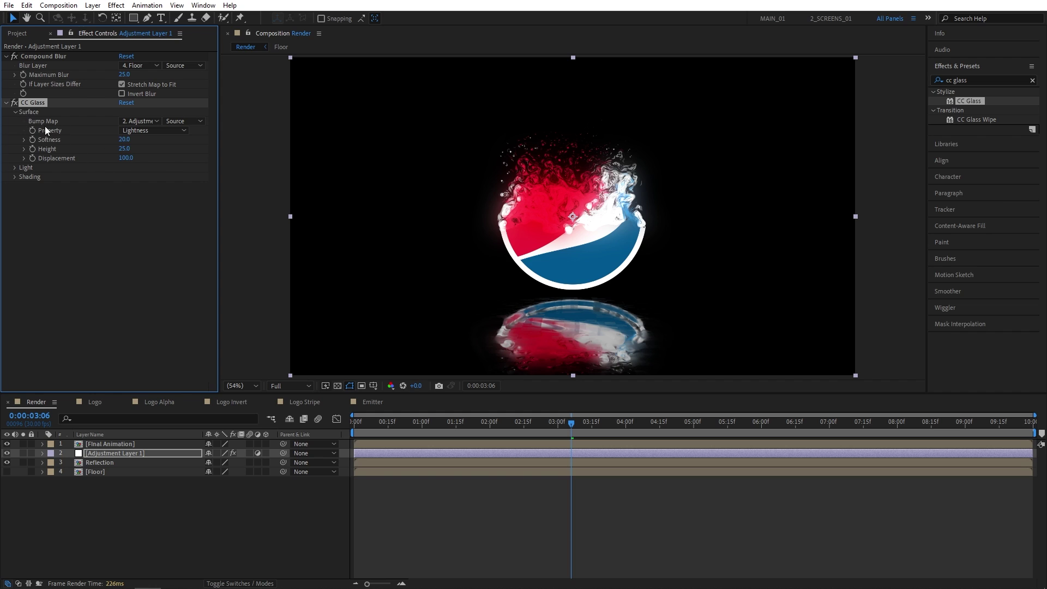
{"action": "left_click", "coordinate": [139, 121]}
{"action": "left_click", "coordinate": [149, 184]}
- Set CC Glass Softness to 0, Height to 10 and Displacement to 10
{"action": "left_click", "coordinate": [124, 139]}
{"action": "type", "text": "0"}
{"action": "key", "text": "Return"}
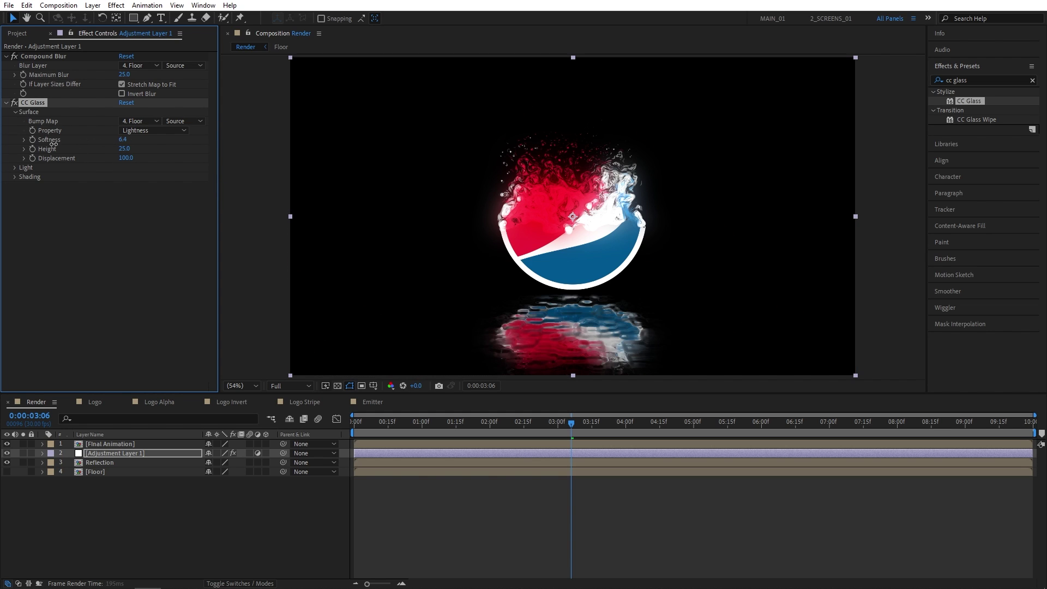
{"action": "left_click", "coordinate": [125, 148]}
{"action": "type", "text": "10"}
{"action": "key", "text": "Tab"}
{"action": "type", "text": "10"}
{"action": "key", "text": "Return"}
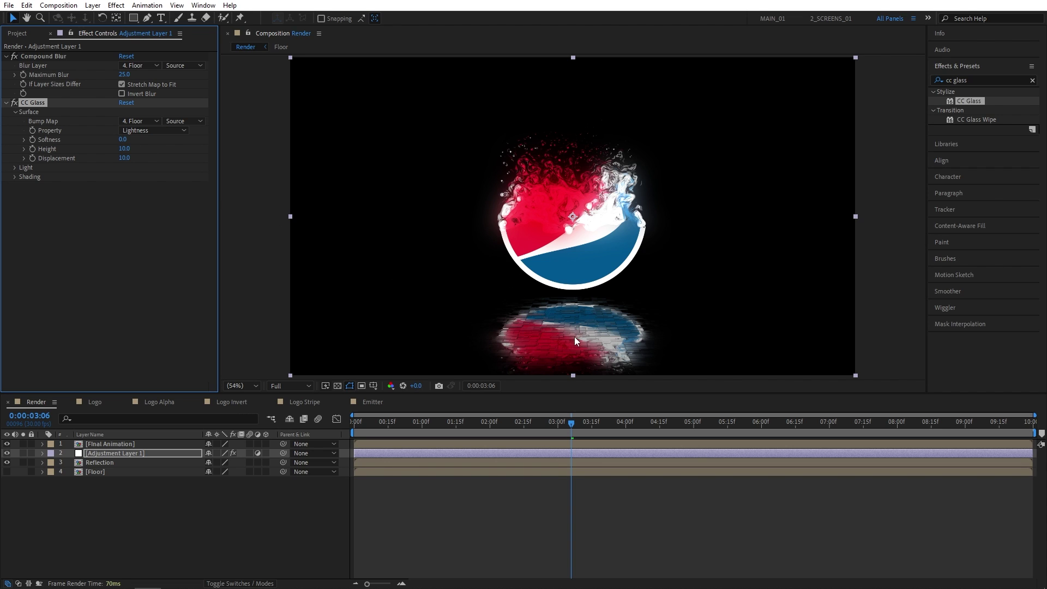
{"action": "left_click", "coordinate": [180, 320]}
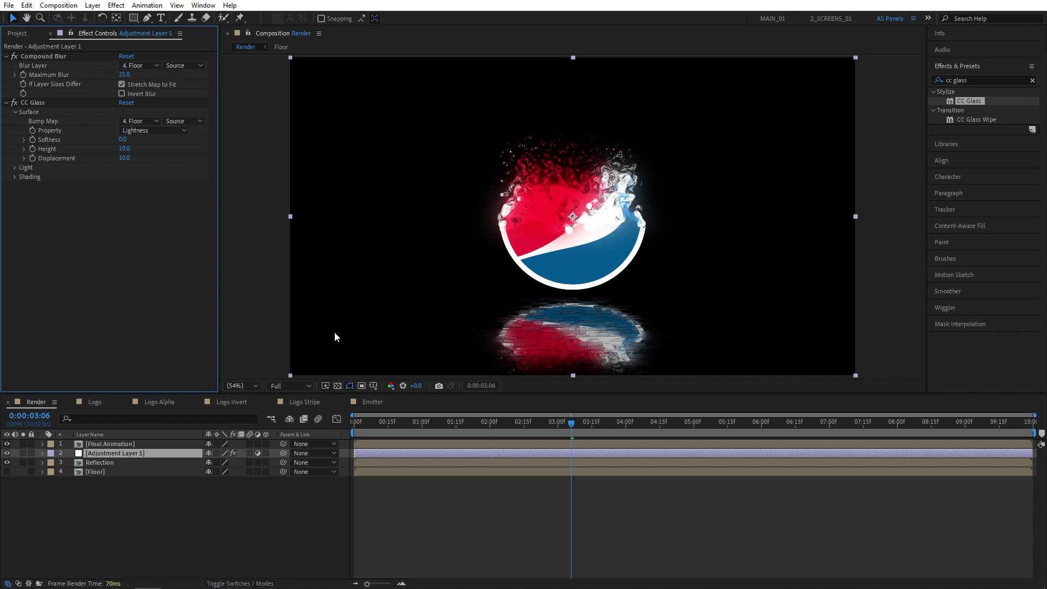
- Apply Directional Blur to Reflection with Direction 90° and Blur Length 50
{"action": "left_click", "coordinate": [970, 80]}
{"action": "type", "text": "dire"}
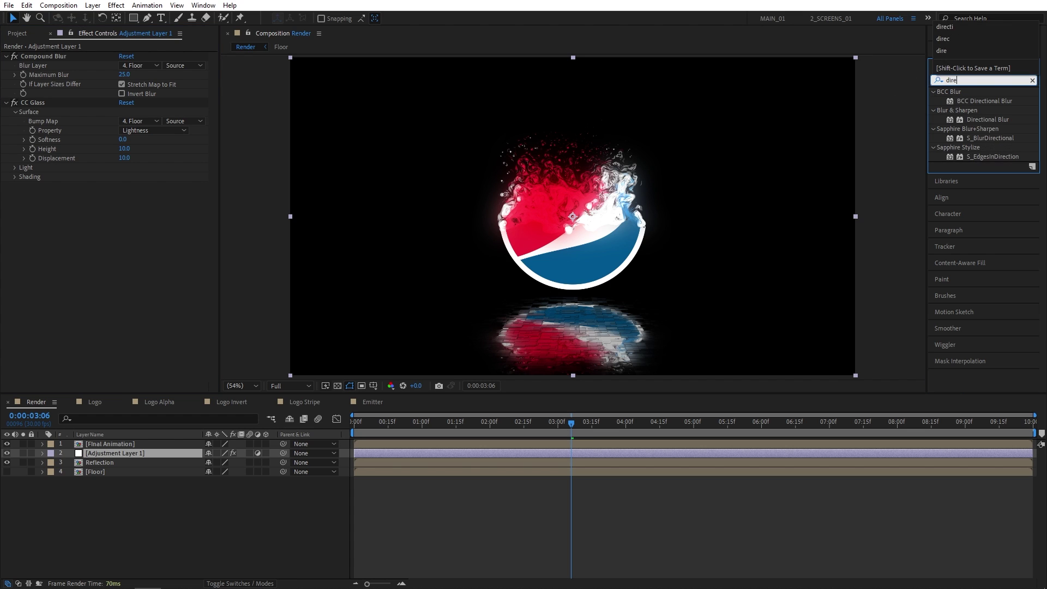
{"action": "type", "text": "ction"}
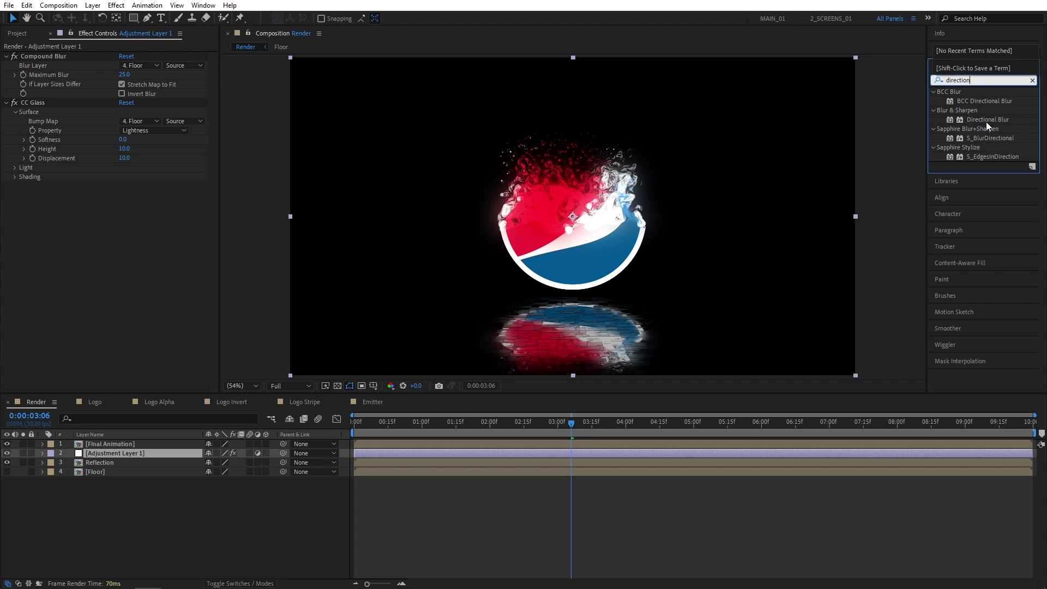
{"action": "left_click_drag", "start_coordinate": [987, 120], "coordinate": [111, 465]}
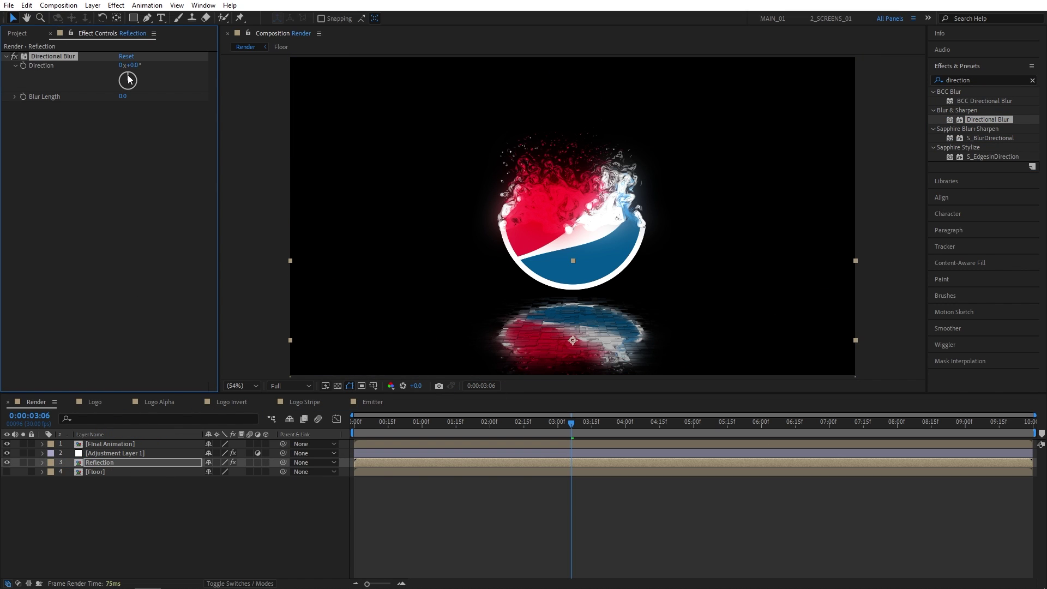
{"action": "left_click_drag", "start_coordinate": [128, 80], "coordinate": [162, 76]}
{"action": "key", "text": "Return"}
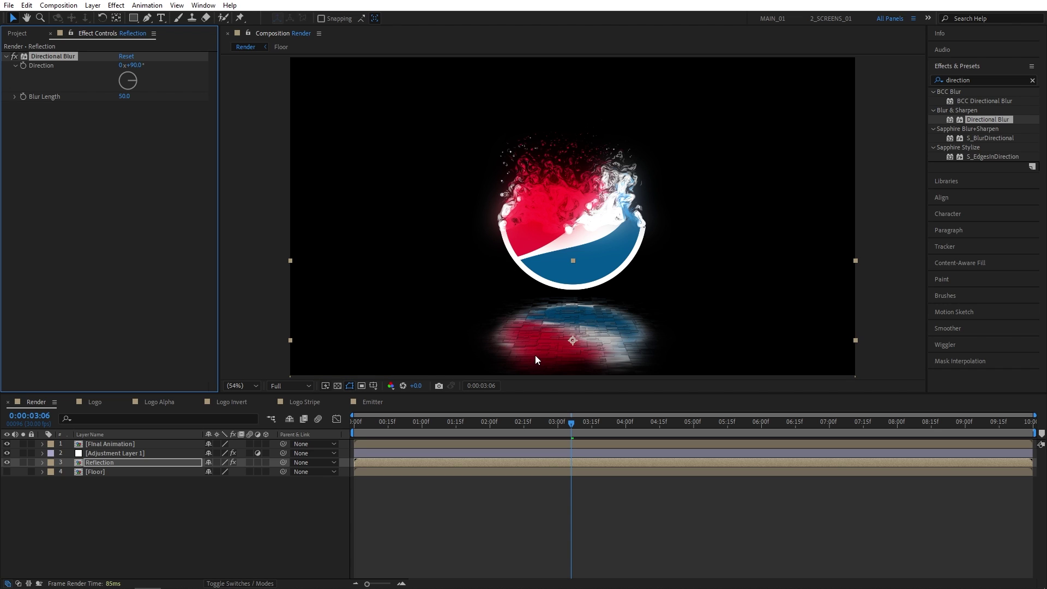
{"action": "left_click_drag", "start_coordinate": [571, 424], "coordinate": [509, 427]}
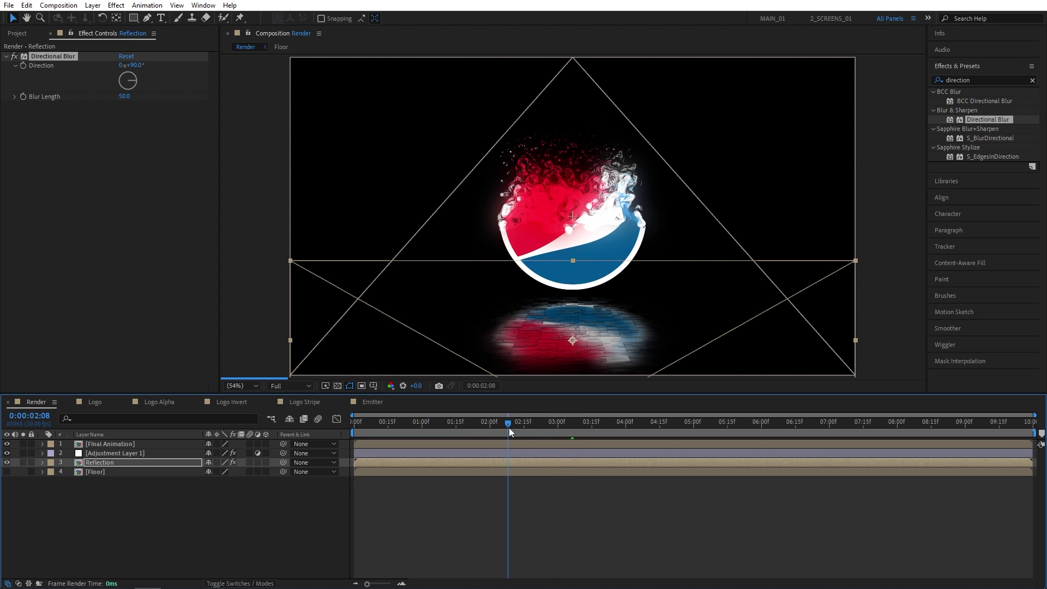
- Create a new solid named BG and place it beneath the Floor layer
{"action": "left_click", "coordinate": [93, 6]}
{"action": "mouse_move", "coordinate": [109, 17]}
{"action": "left_click", "coordinate": [279, 29]}
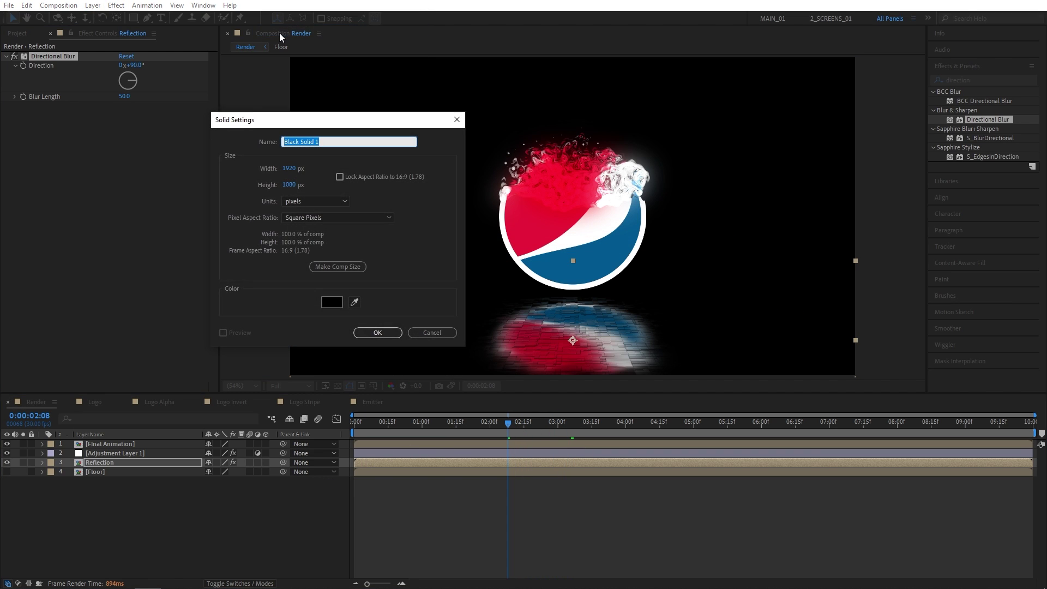
{"action": "type", "text": "BG"}
{"action": "key", "text": "Return"}
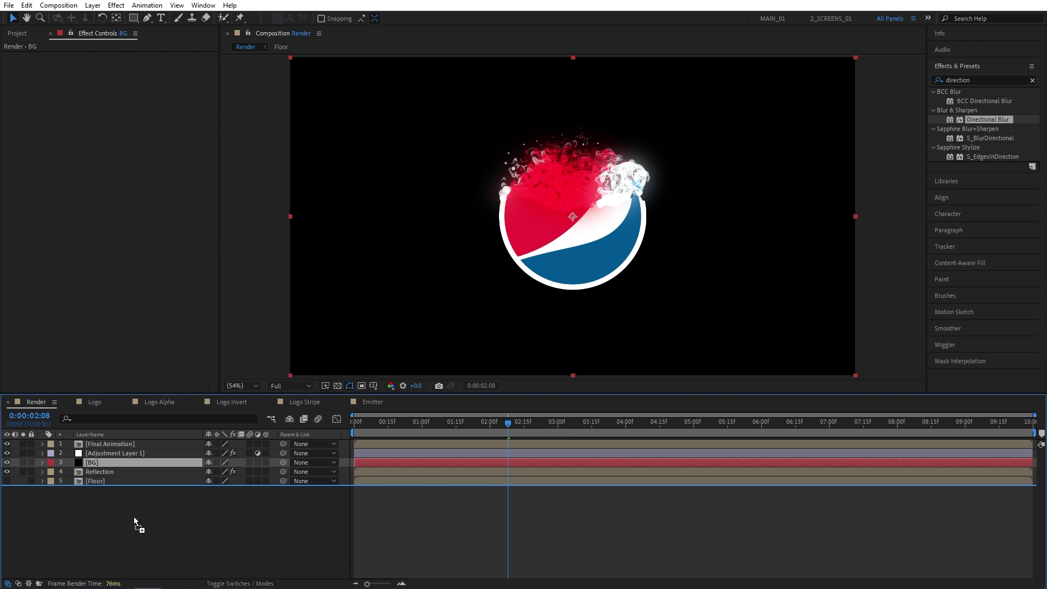
{"action": "left_click_drag", "start_coordinate": [127, 517], "coordinate": [94, 519]}
- Apply Gradient Ramp to BG, swap its colours and make the start colour dark blue
{"action": "left_click", "coordinate": [930, 81]}
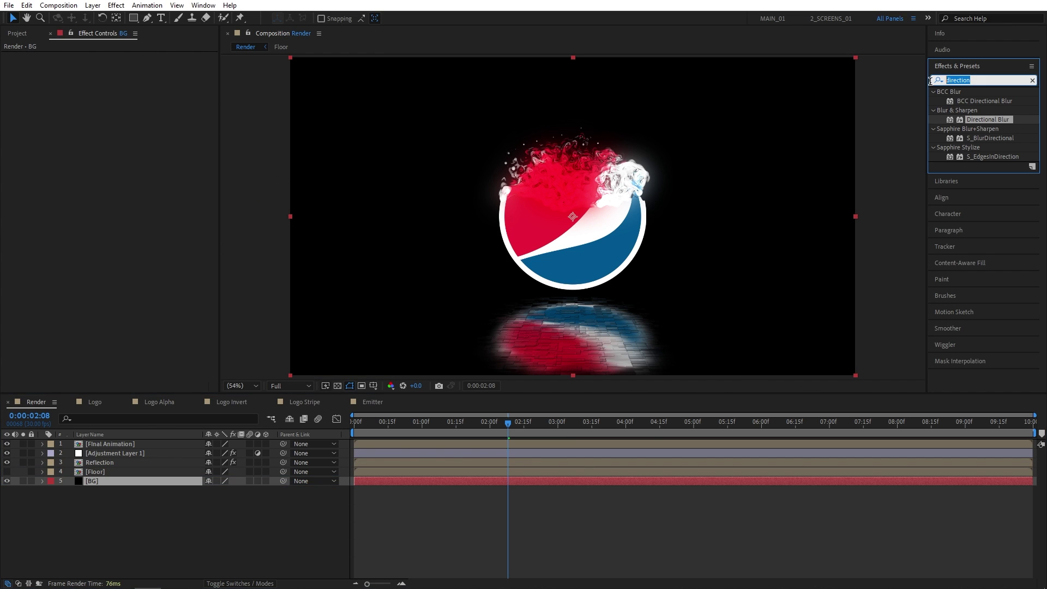
{"action": "type", "text": "ramp"}
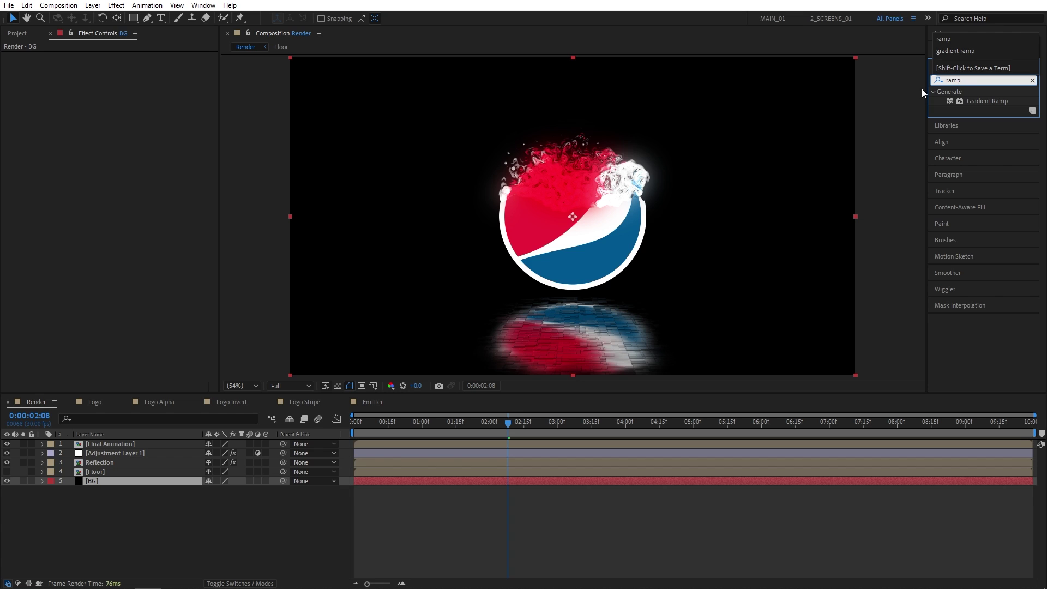
{"action": "left_click_drag", "start_coordinate": [990, 104], "coordinate": [97, 478]}
{"action": "left_click", "coordinate": [154, 131]}
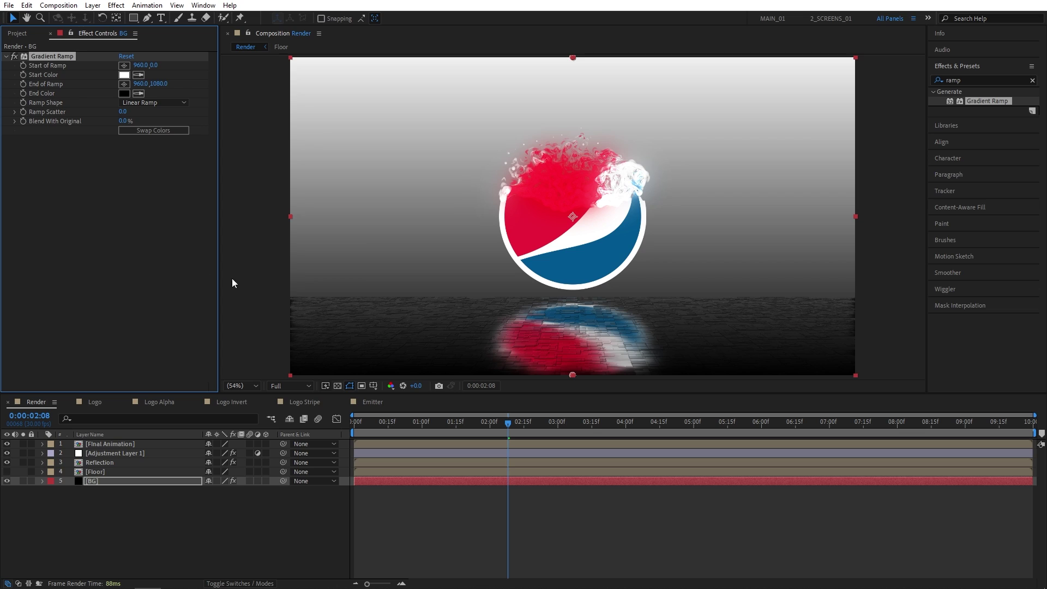
{"action": "left_click", "coordinate": [138, 76]}
{"action": "left_click", "coordinate": [631, 233]}
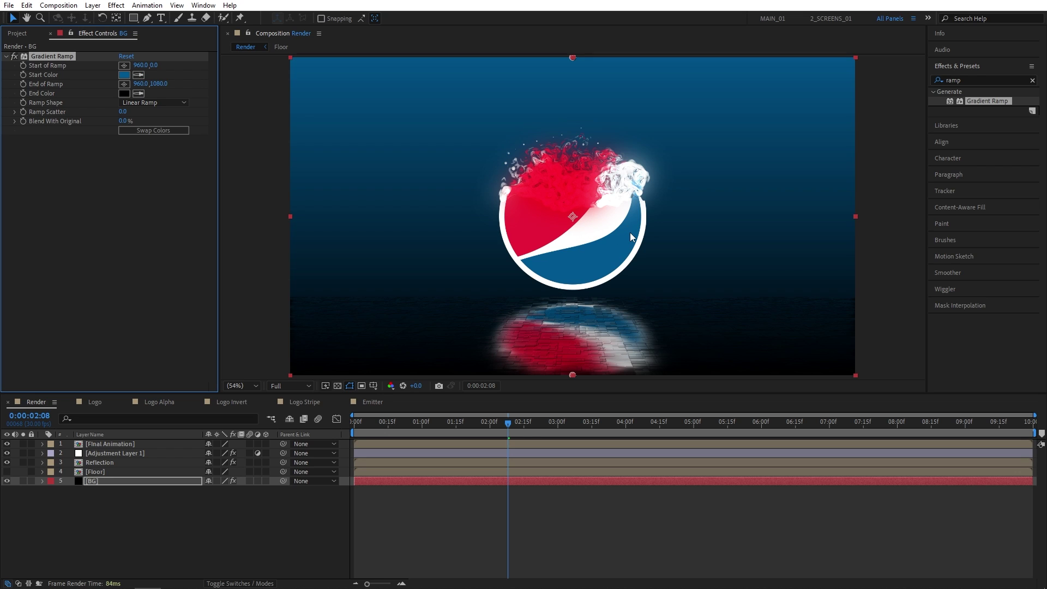
{"action": "left_click", "coordinate": [124, 75]}
{"action": "left_click", "coordinate": [174, 248]}
{"action": "left_click_drag", "start_coordinate": [174, 248], "coordinate": [176, 278]}
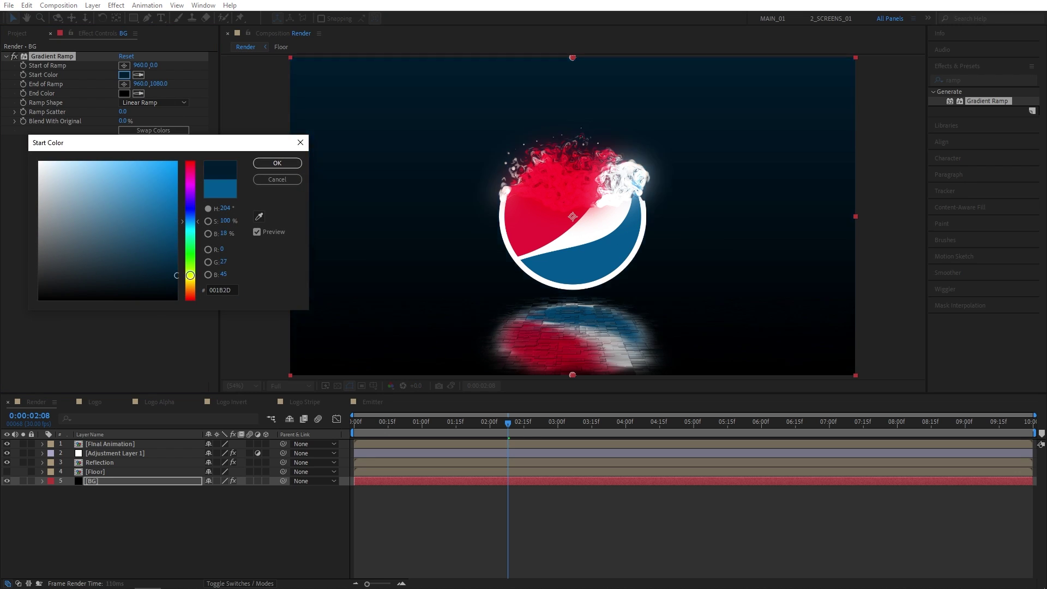
{"action": "left_click", "coordinate": [277, 163]}
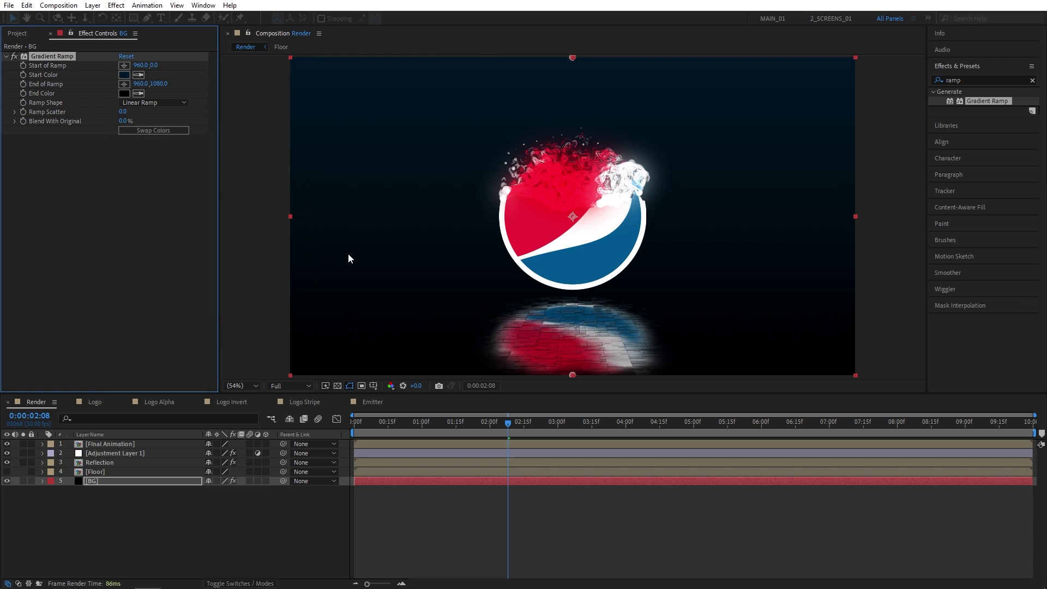
- Set the Gradient Ramp's Ramp Scatter to 50
{"action": "left_click", "coordinate": [122, 111]}
{"action": "type", "text": "50"}
{"action": "key", "text": "Return"}
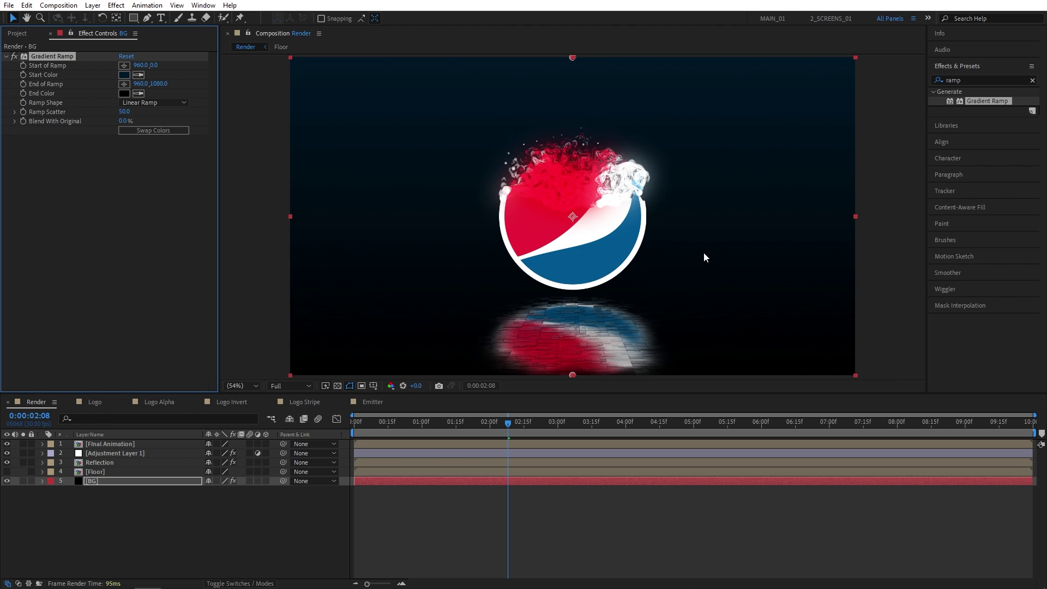
{"action": "left_click", "coordinate": [165, 512]}
- Add a 35mm Camera 1 to Render and enable Collapse Transformations on Floor
{"action": "left_click", "coordinate": [517, 423]}
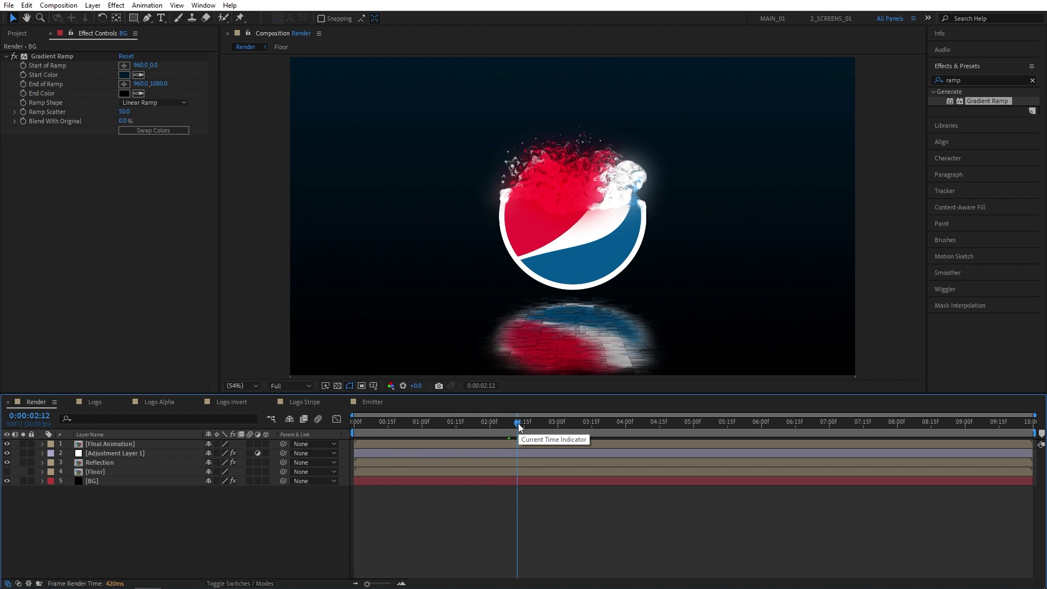
{"action": "left_click", "coordinate": [92, 6]}
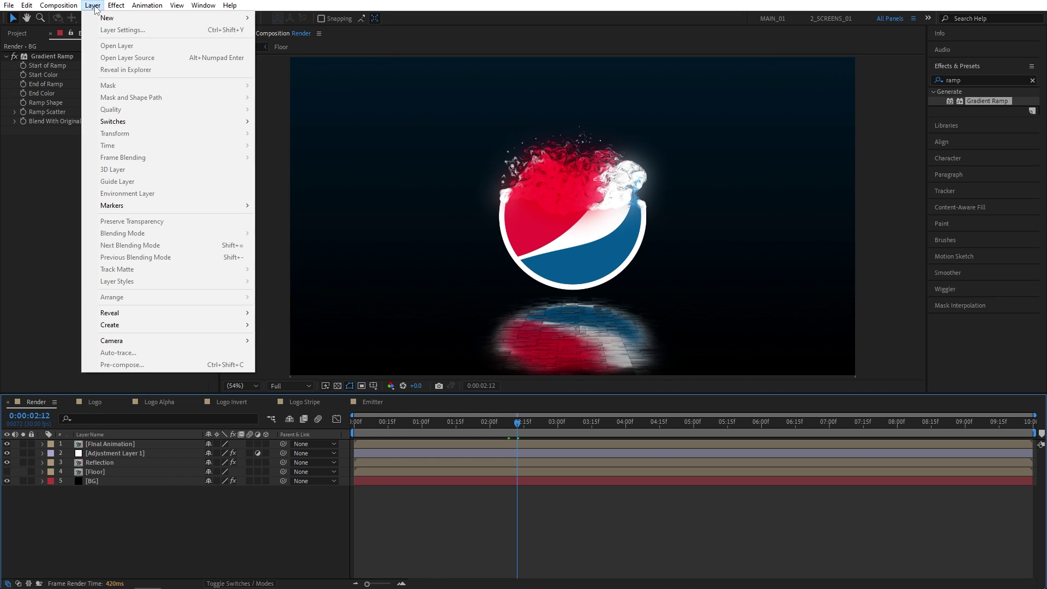
{"action": "left_click", "coordinate": [284, 54]}
{"action": "left_click", "coordinate": [280, 117]}
{"action": "left_click", "coordinate": [270, 192]}
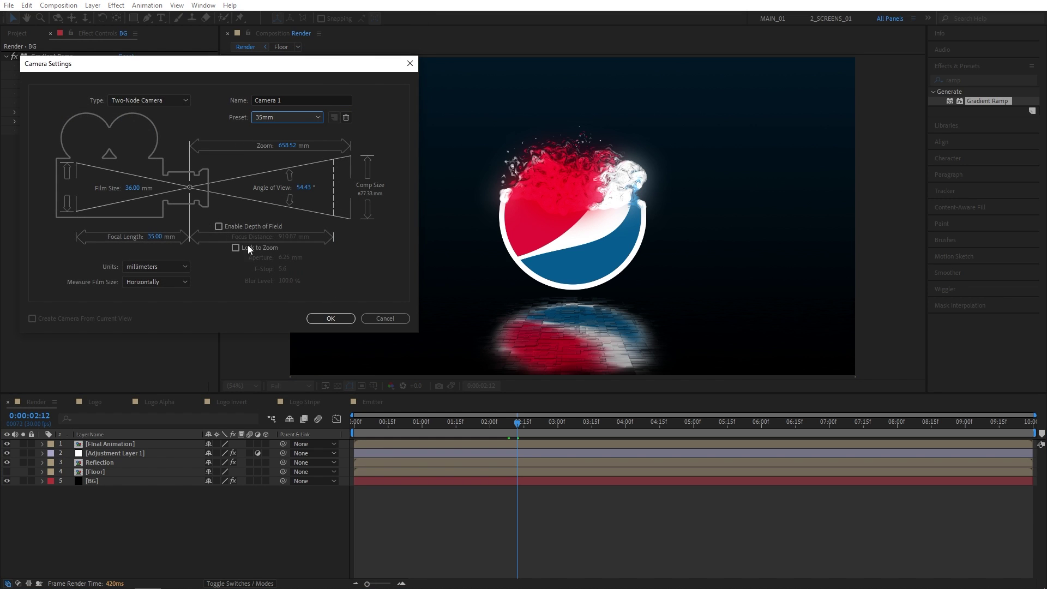
{"action": "left_click", "coordinate": [338, 318]}
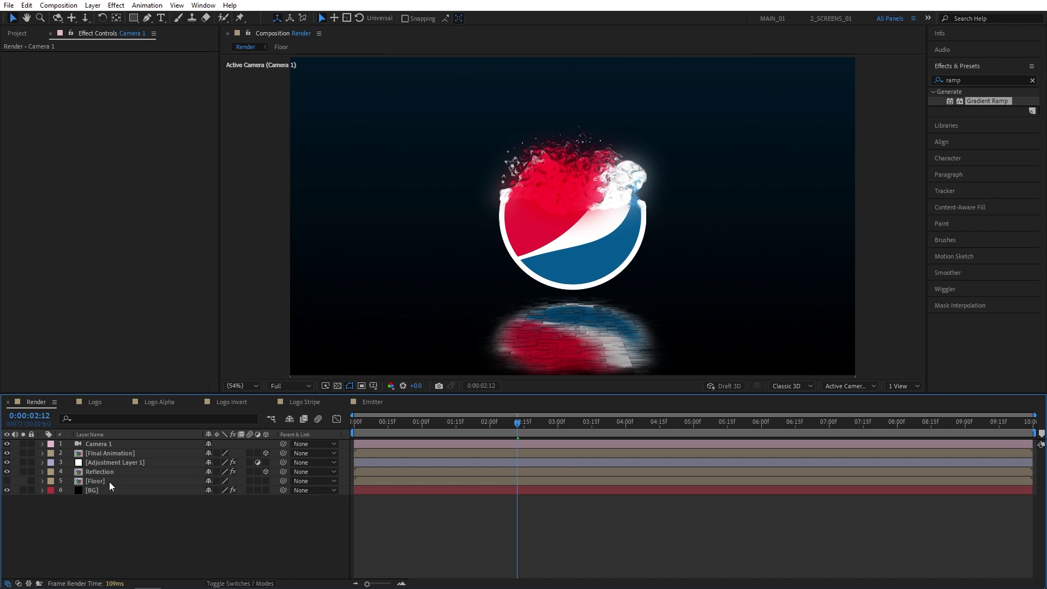
{"action": "left_click", "coordinate": [217, 480]}
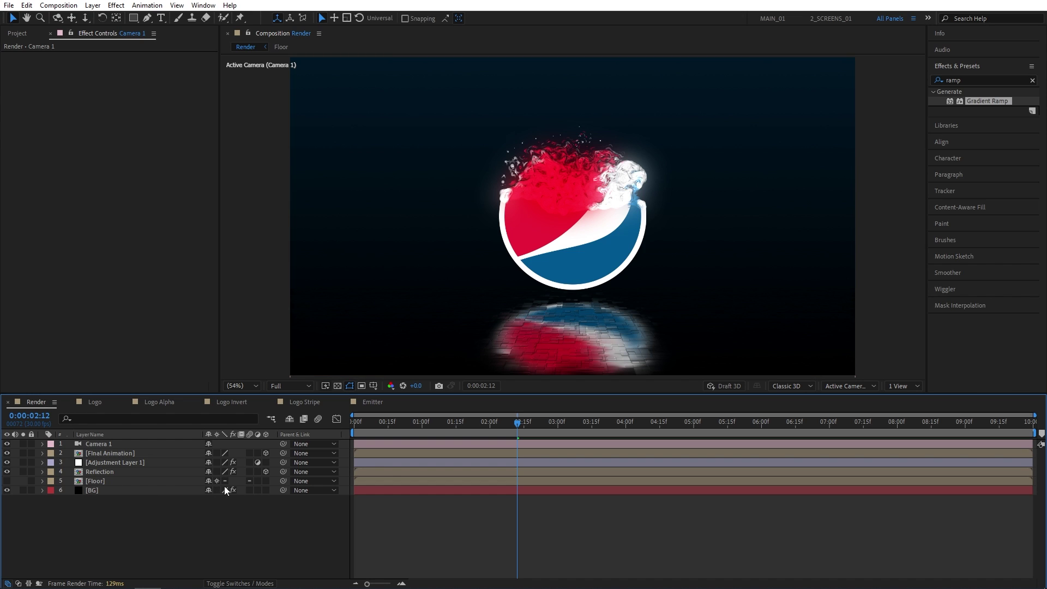
- Keyframe Camera 1's Position at 0:00 with Z set to -2000
{"action": "left_click", "coordinate": [98, 443]}
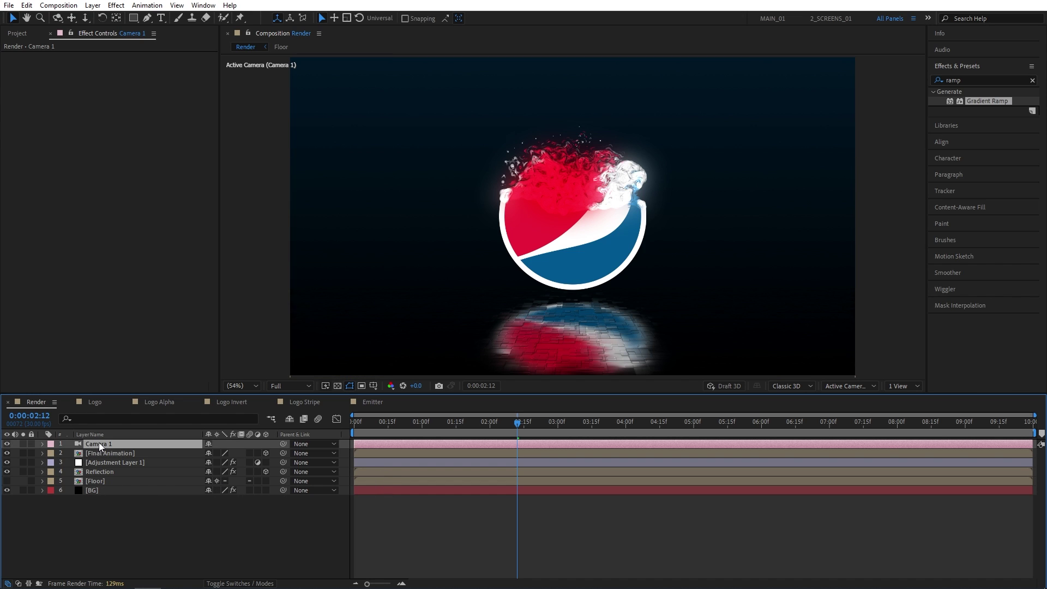
{"action": "key", "text": "p"}
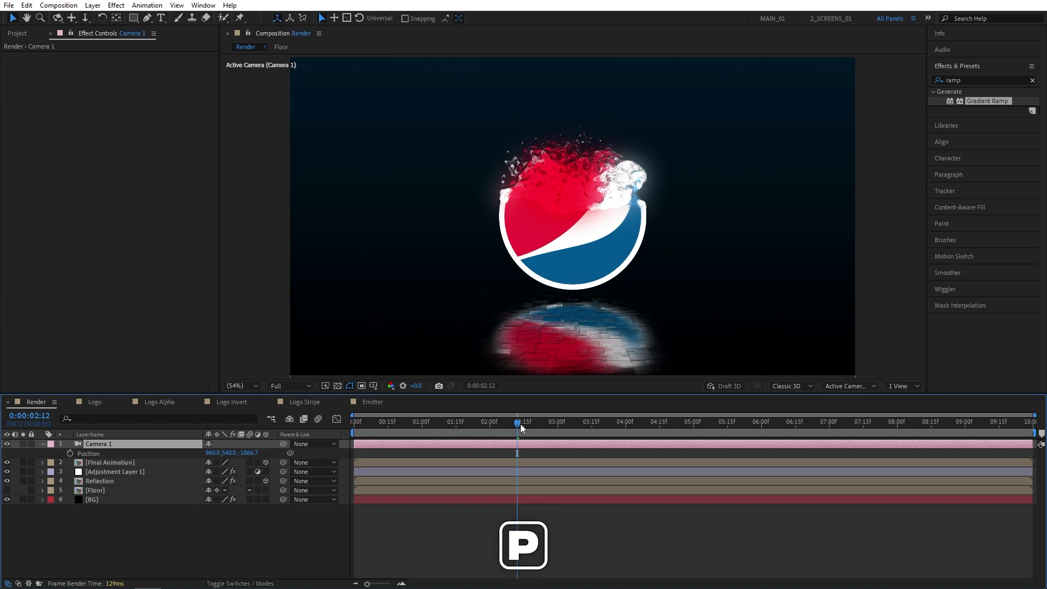
{"action": "left_click_drag", "start_coordinate": [519, 423], "coordinate": [342, 433]}
{"action": "left_click", "coordinate": [70, 453]}
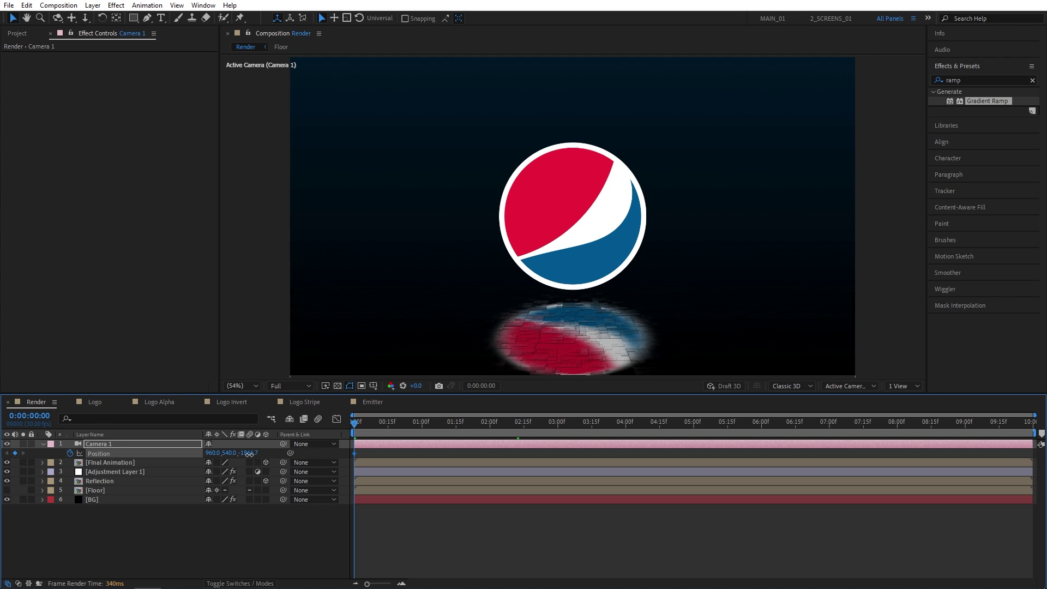
{"action": "left_click", "coordinate": [243, 453]}
{"action": "type", "text": "-20"}
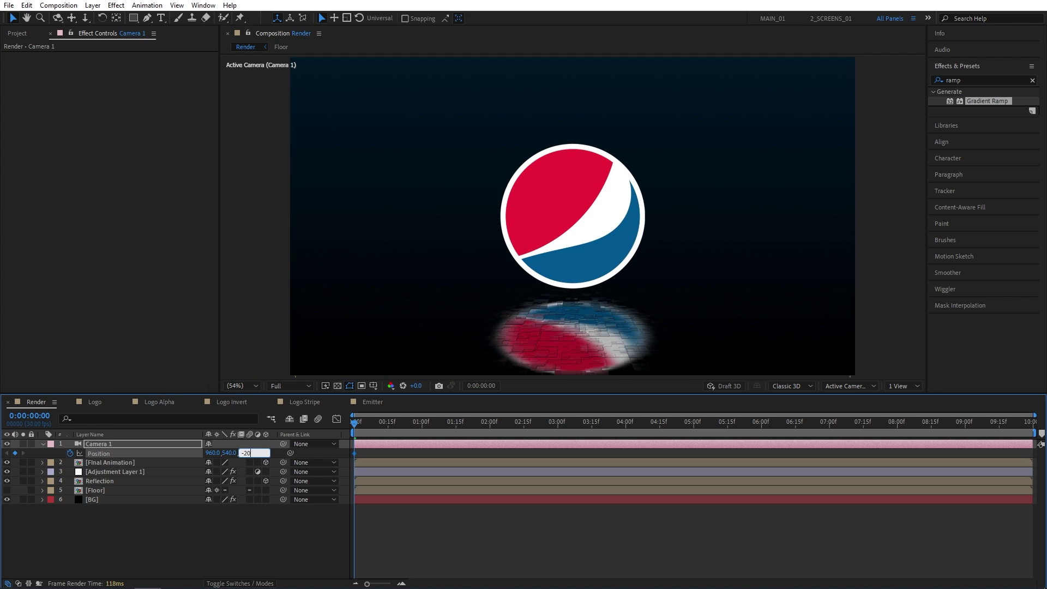
{"action": "type", "text": "00"}
{"action": "key", "text": "Return"}
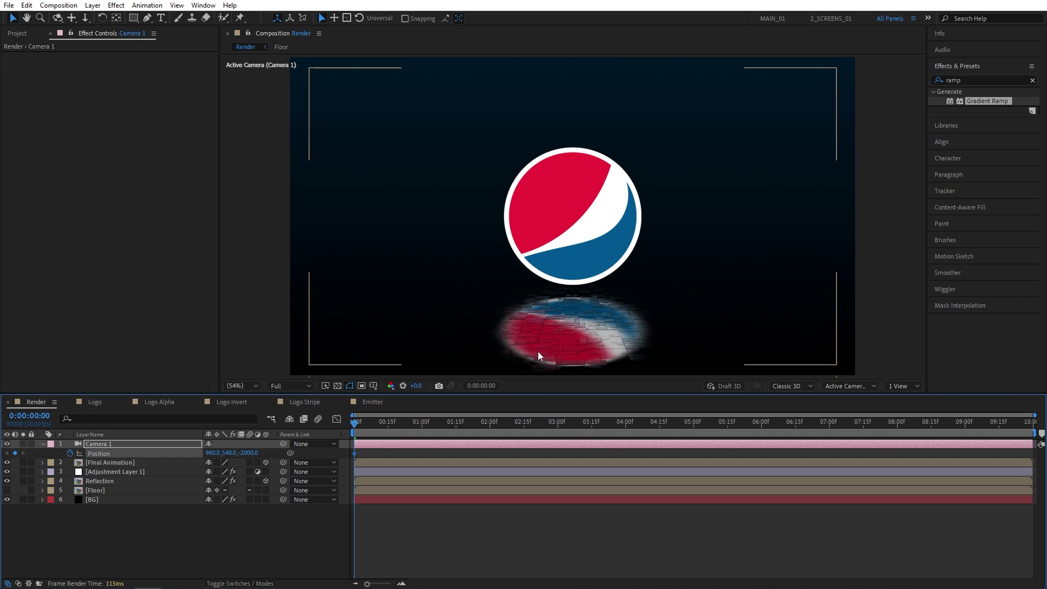
- Add a Camera 1 Position keyframe at 8 seconds with Z set to -1500
{"action": "left_click_drag", "start_coordinate": [357, 426], "coordinate": [900, 433]}
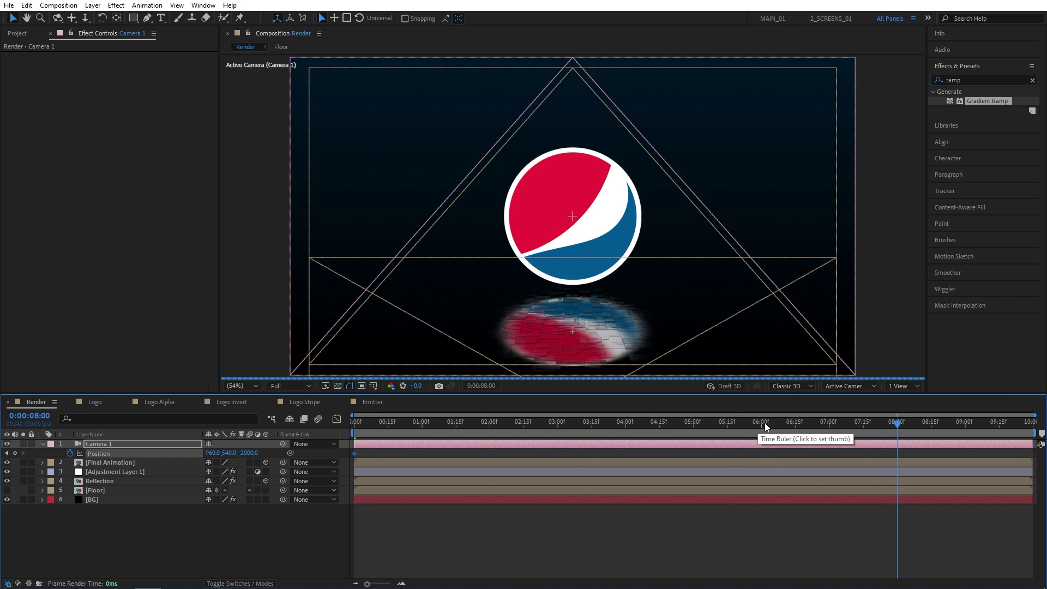
{"action": "key", "text": "ctrl+shift+h"}
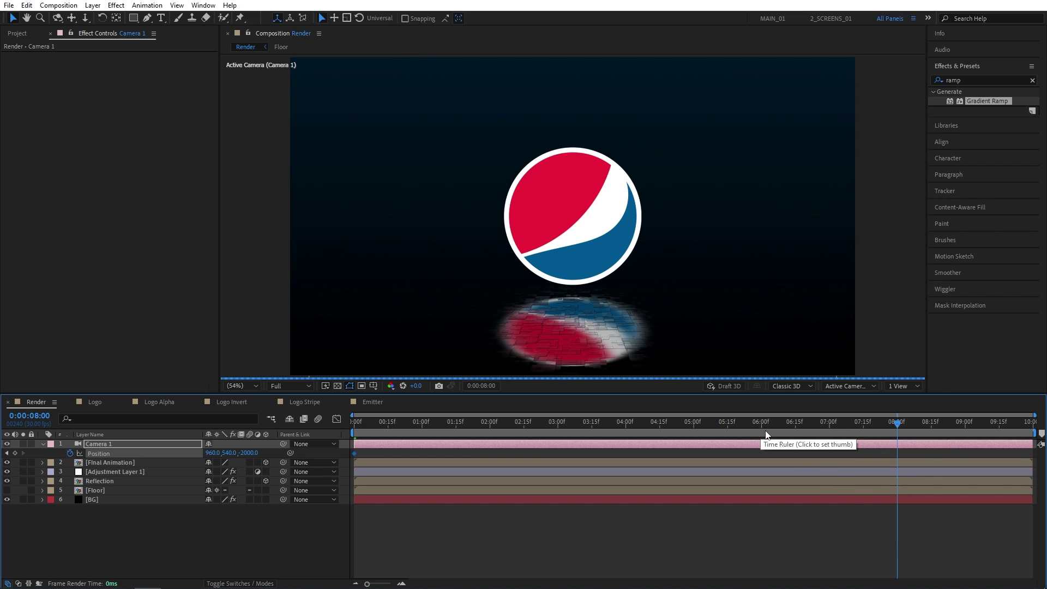
{"action": "key", "text": "ctrl+shift+h"}
{"action": "key", "text": "ctrl+shift+h"}
{"action": "mouse_move", "coordinate": [251, 454]}
{"action": "left_mouse_down"}
{"action": "mouse_move", "coordinate": [278, 453]}
{"action": "mouse_move", "coordinate": [243, 452]}
{"action": "left_mouse_up"}
{"action": "left_click", "coordinate": [243, 452]}
{"action": "type", "text": "-15"}
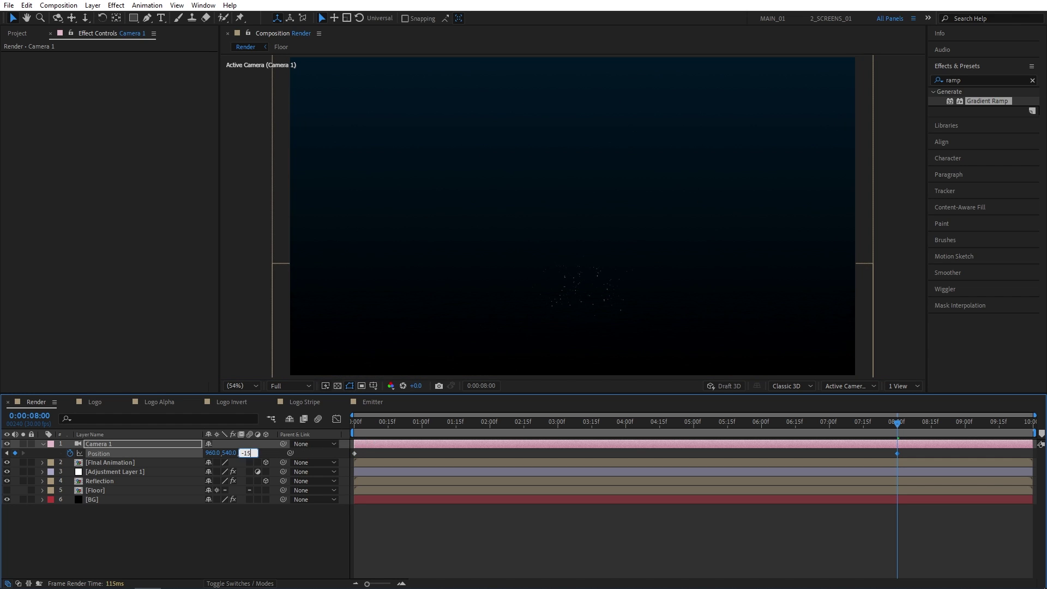
{"action": "type", "text": "00"}
{"action": "key", "text": "Return"}
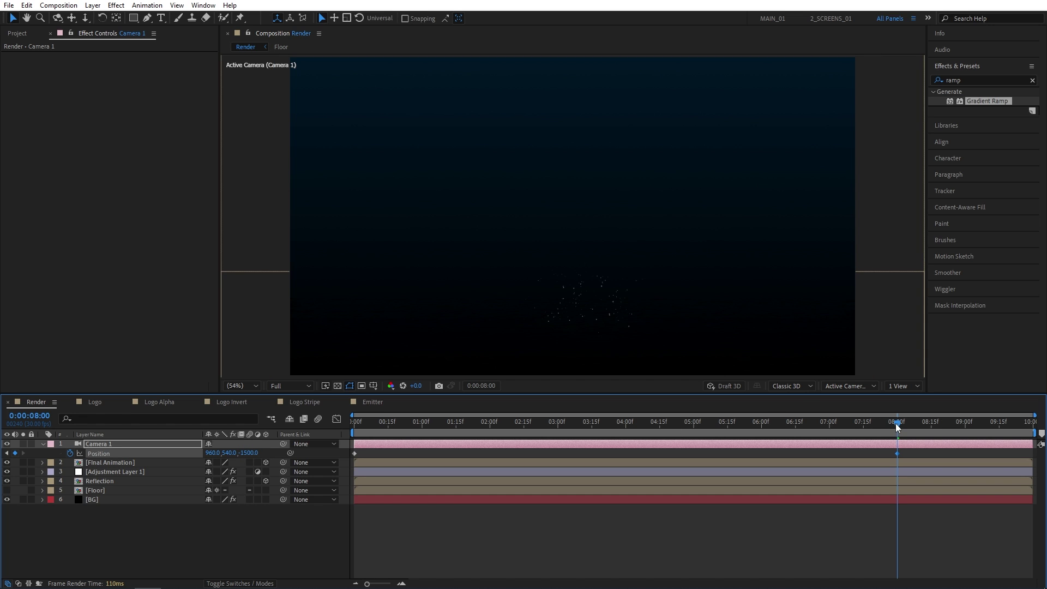
{"action": "left_click_drag", "start_coordinate": [896, 424], "coordinate": [342, 432]}
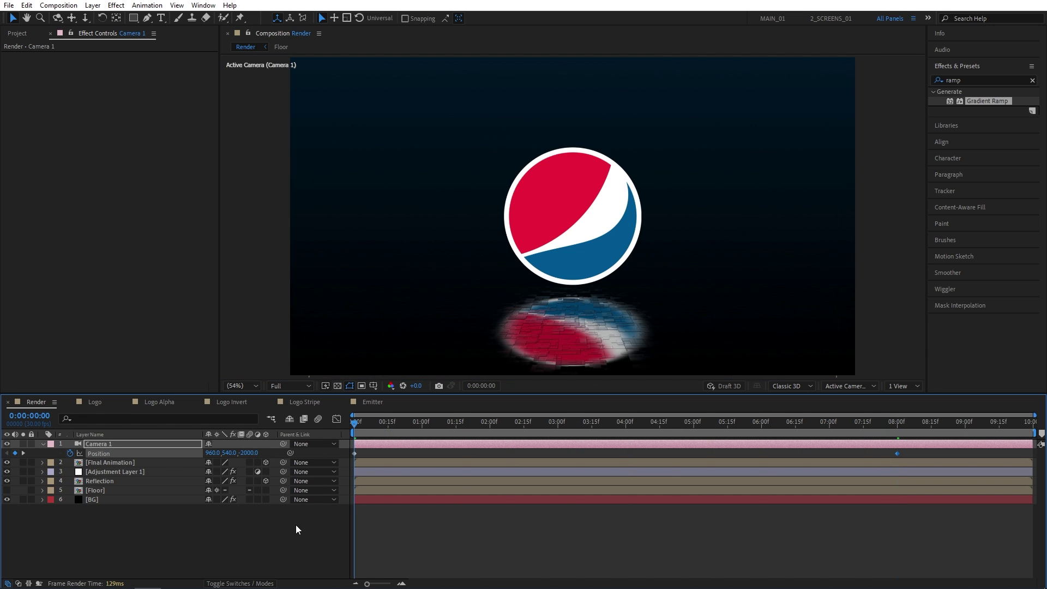
{"action": "key", "text": "space"}
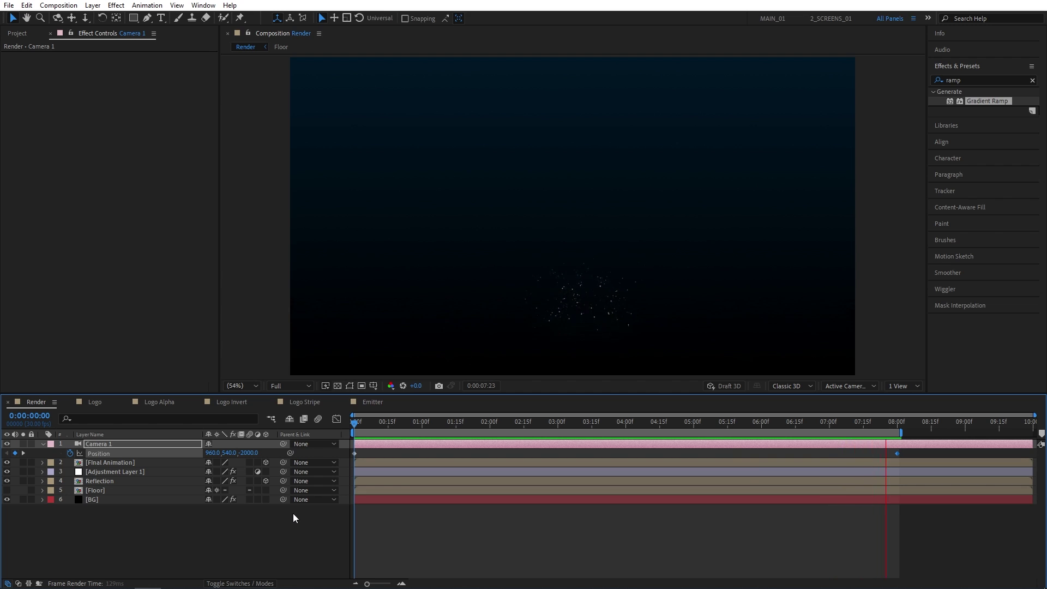
{"action": "left_click", "coordinate": [529, 423]}
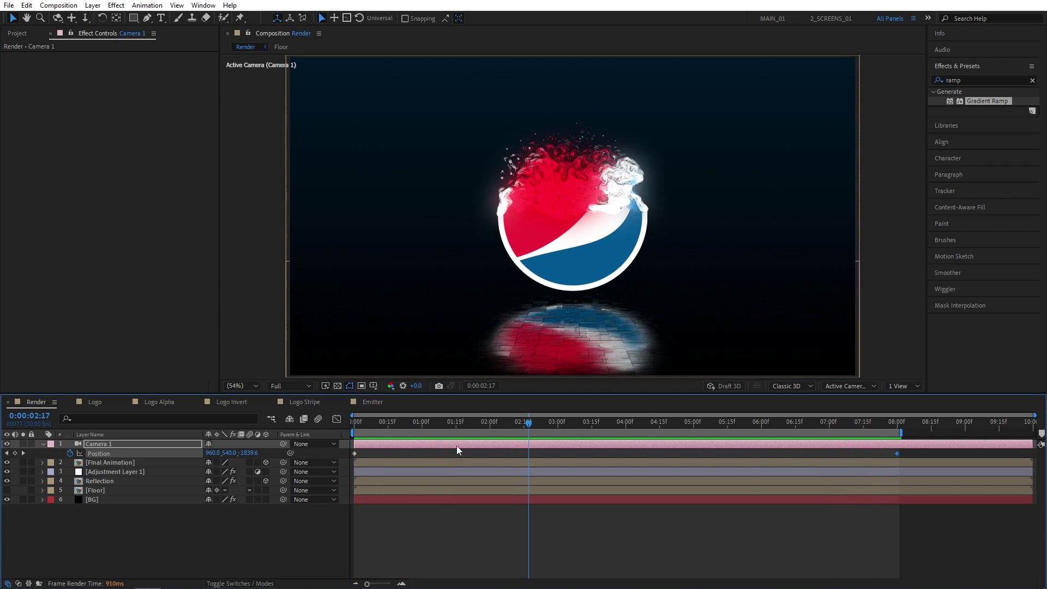
- Drop the Starbucks PNG above Pepsi in the Logo comp, scaled to match, then return to Render
{"action": "left_click", "coordinate": [95, 402]}
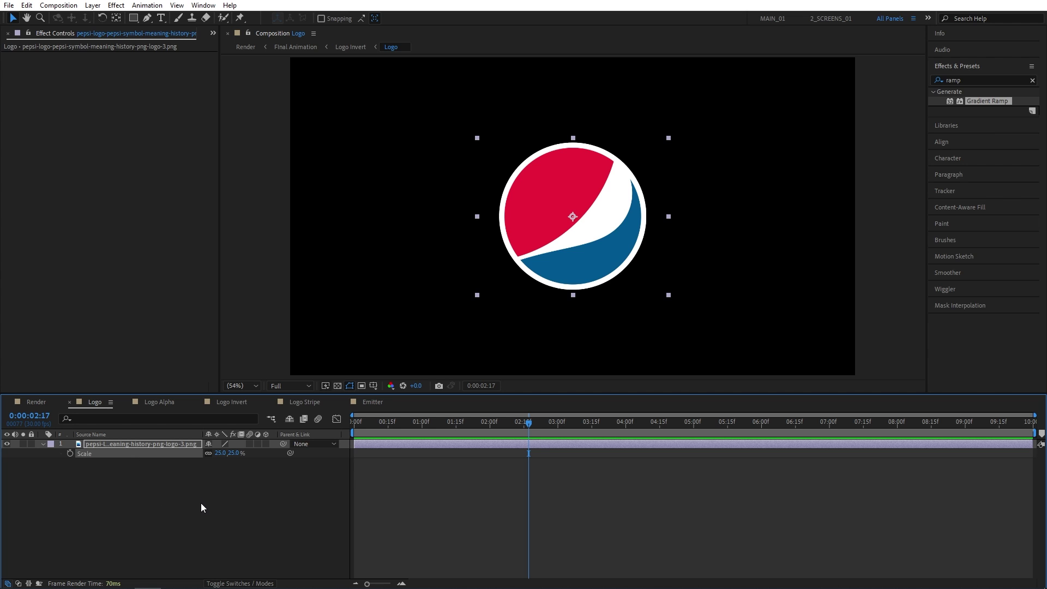
{"action": "left_click_drag", "start_coordinate": [201, 505], "coordinate": [182, 517]}
{"action": "left_click_drag", "start_coordinate": [731, 61], "coordinate": [622, 140]}
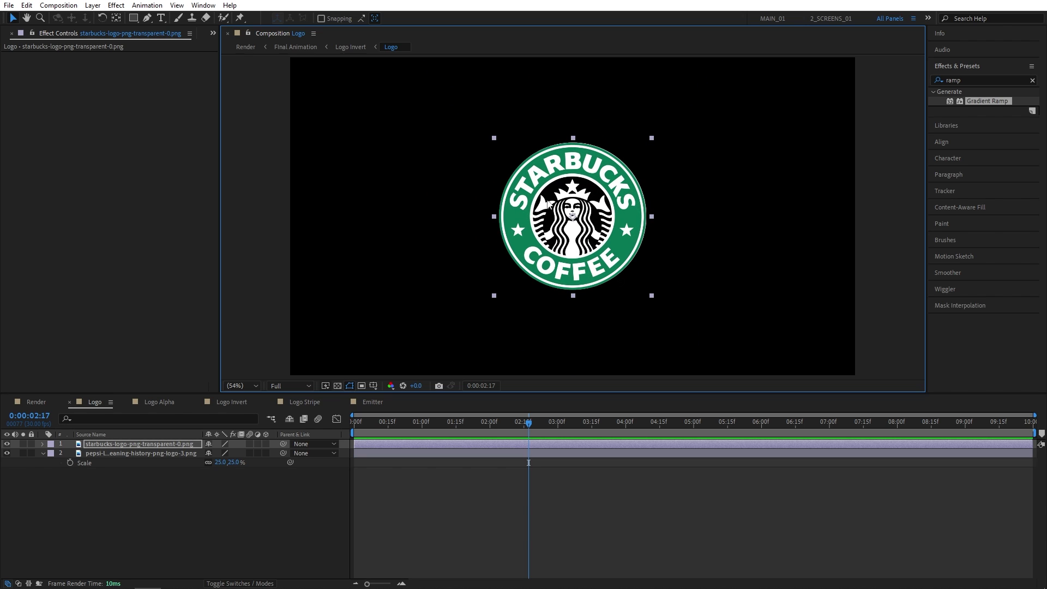
{"action": "left_click", "coordinate": [137, 489]}
{"action": "left_click", "coordinate": [36, 402]}
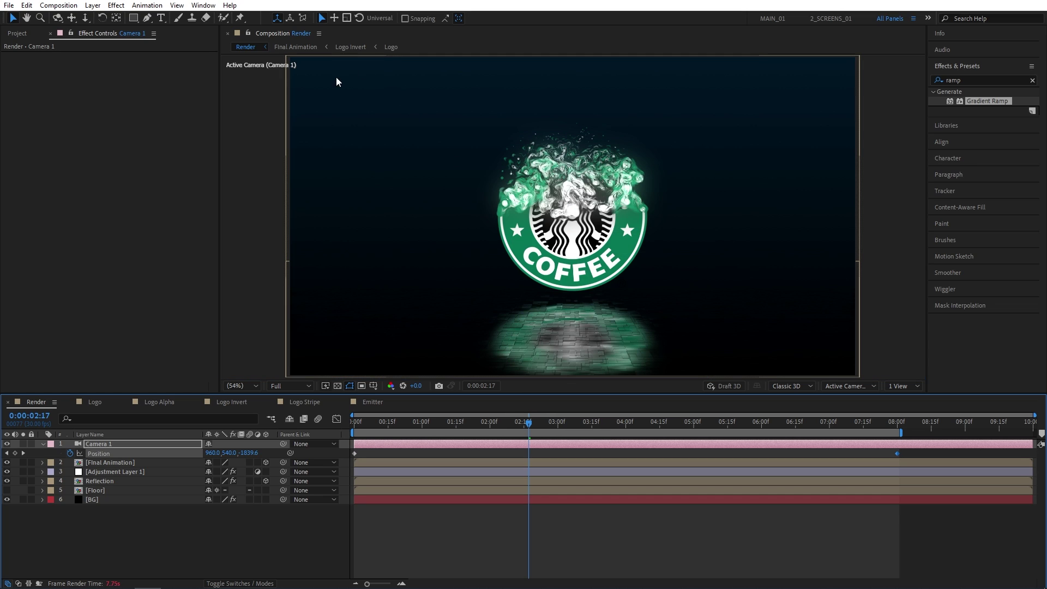
{"action": "key", "text": "space"}
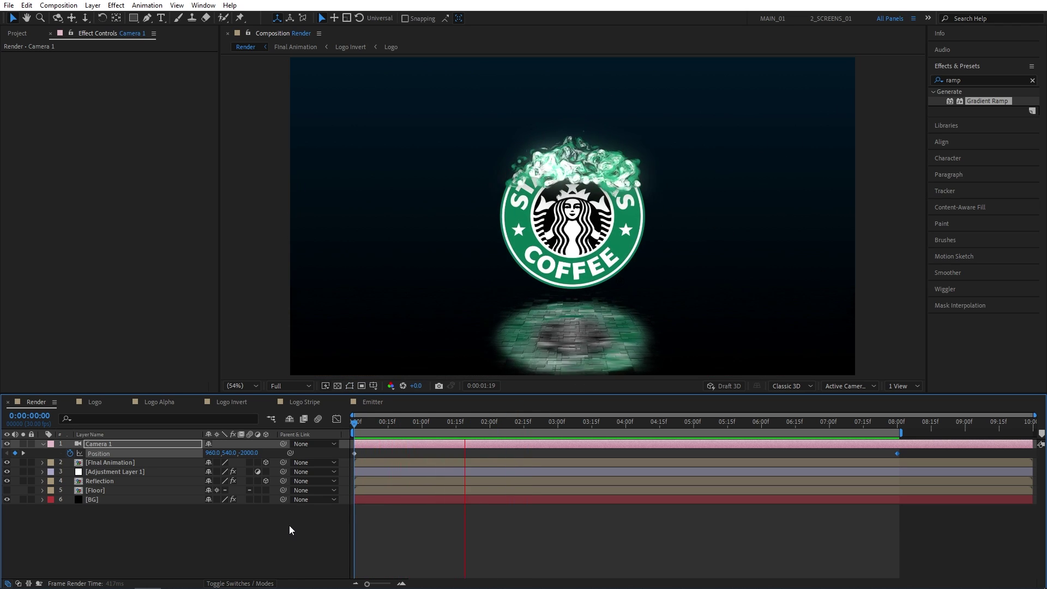